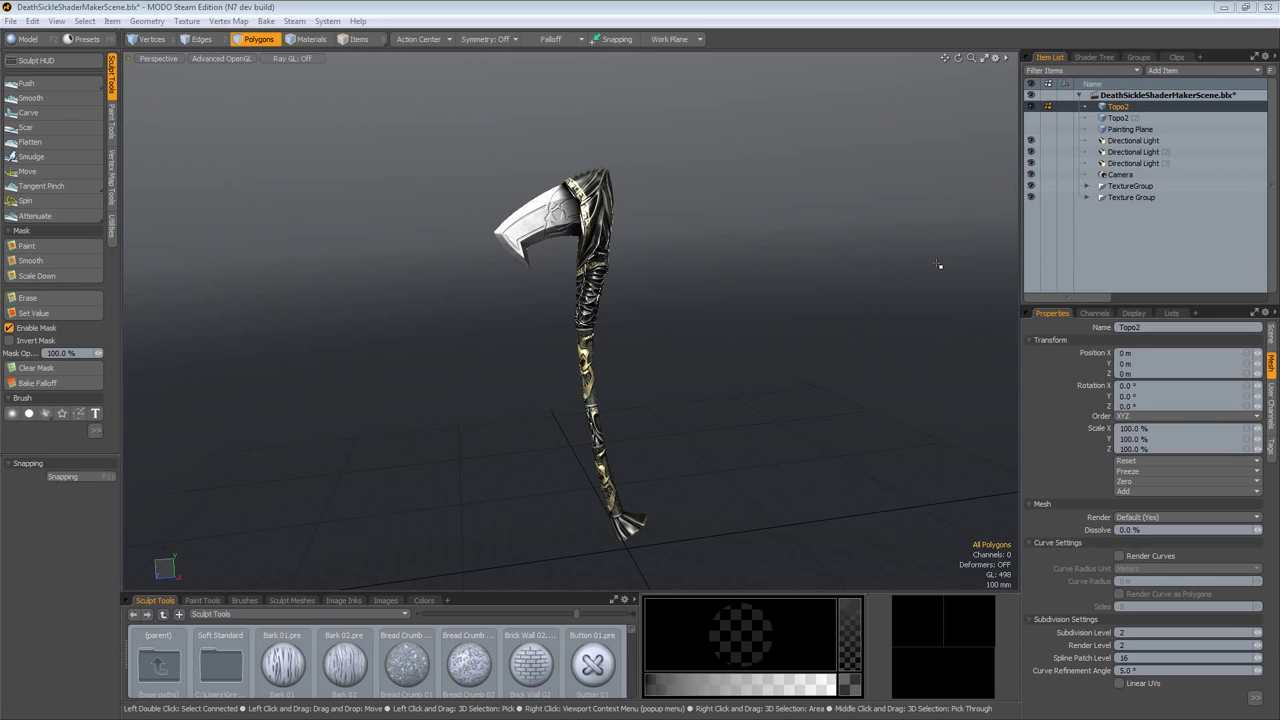
Step: Open a Material Editor preview of the death sickle and reposition its window
alt+drag(791, 329, 821, 272)
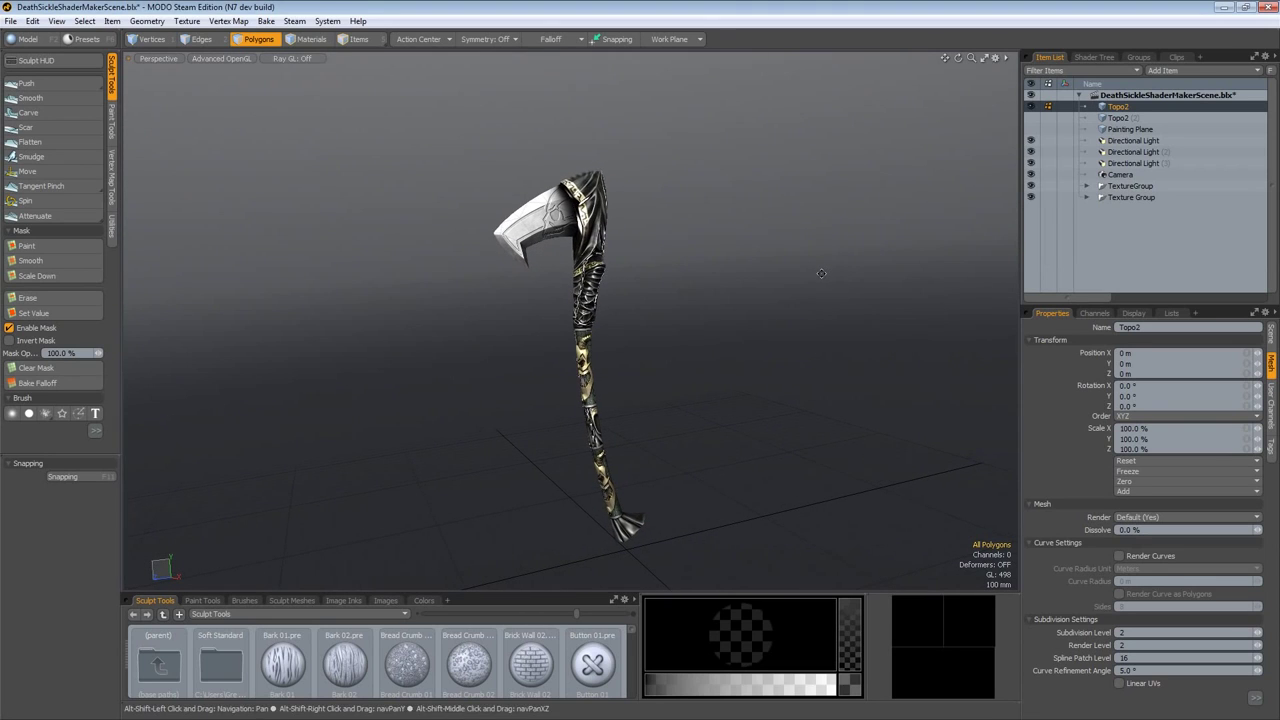
click(183, 22)
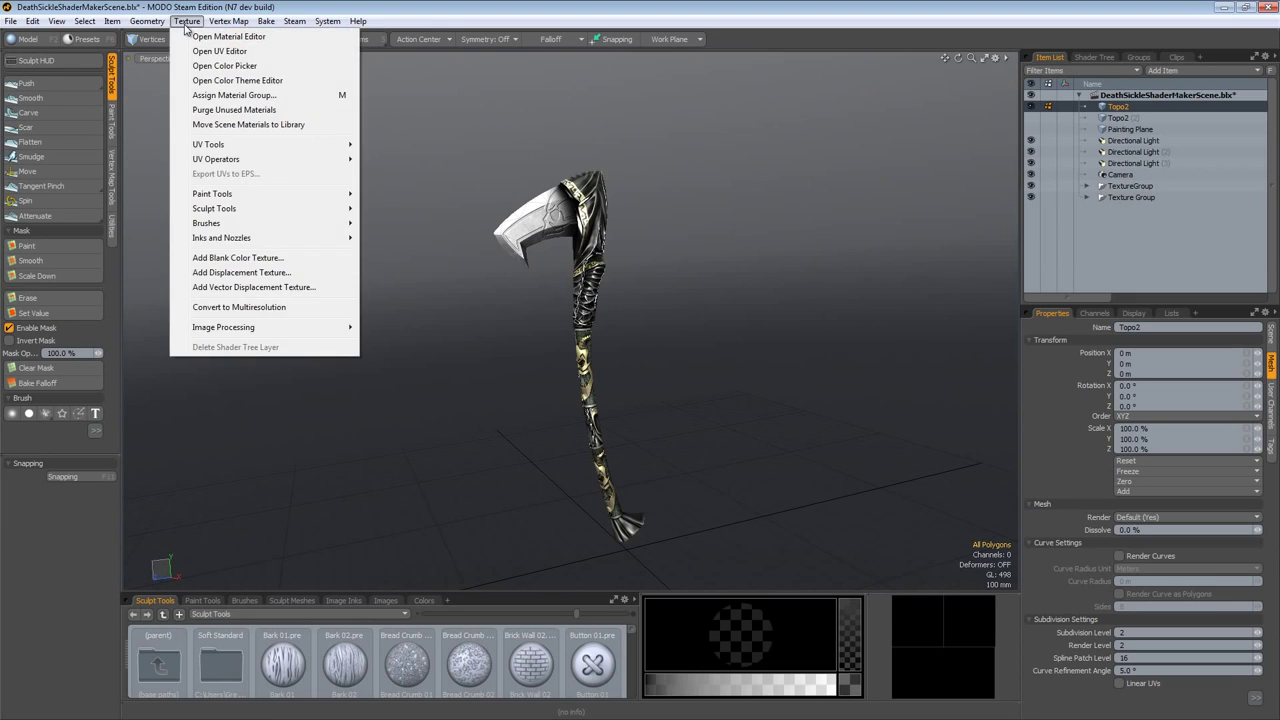
click(205, 38)
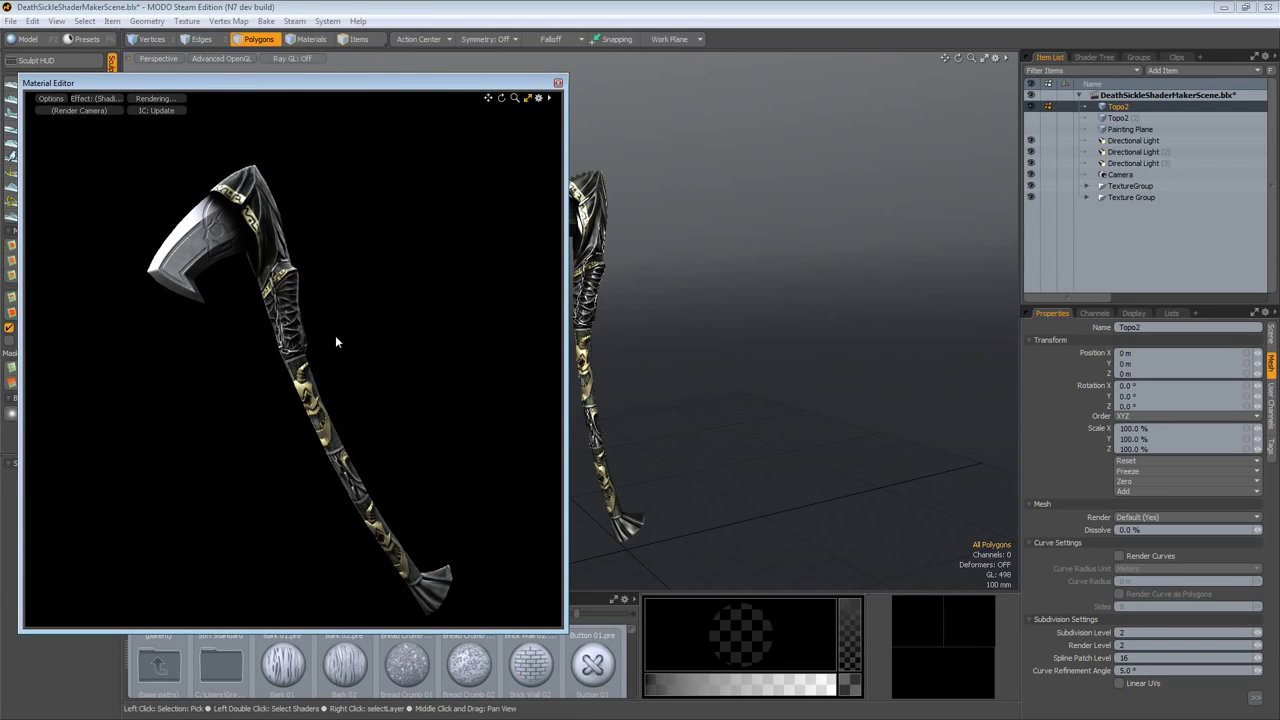
drag(243, 83, 241, 27)
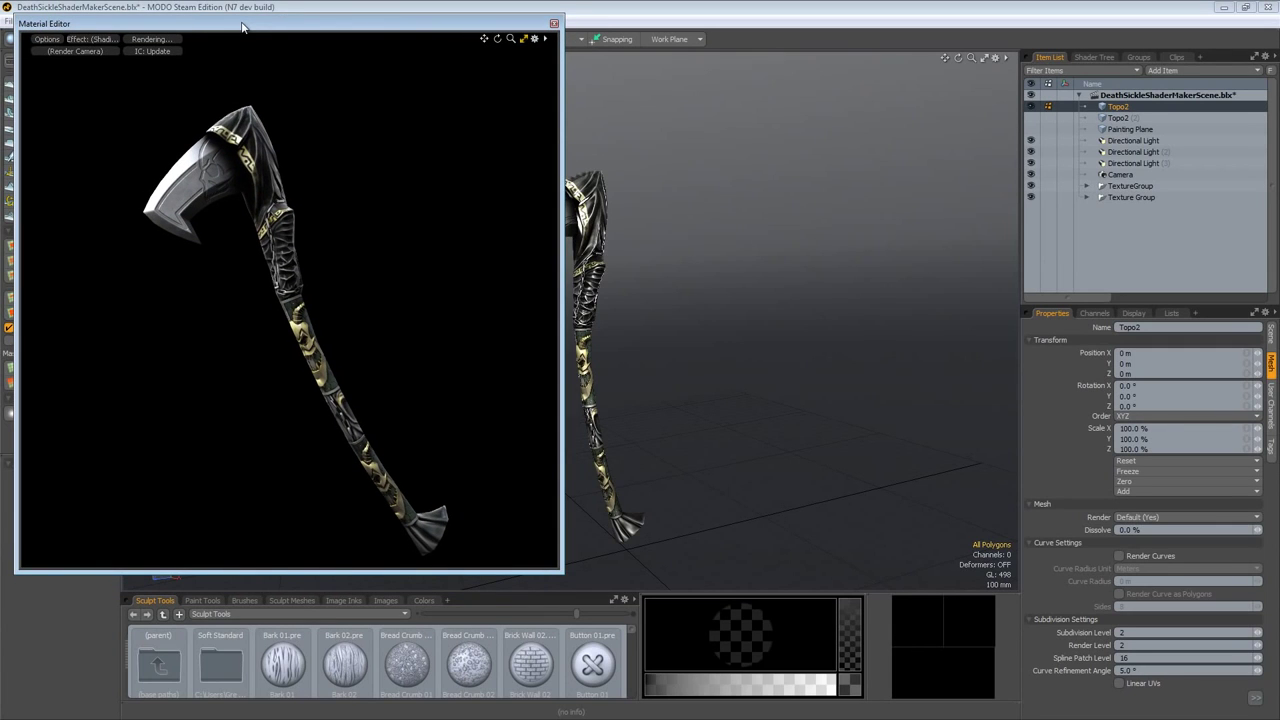
drag(241, 27, 240, 40)
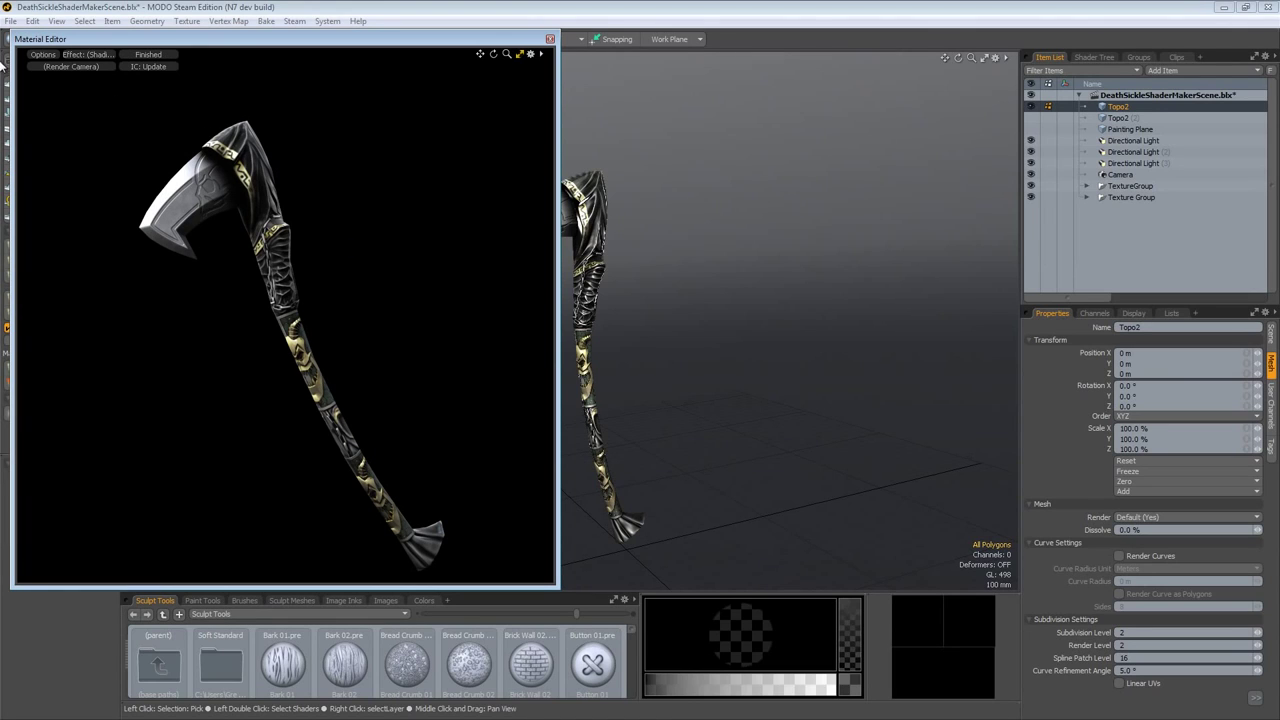
Step: Set the preview Effect to Alpha Output to check the silhouette, then back to (Shading)
click(36, 57)
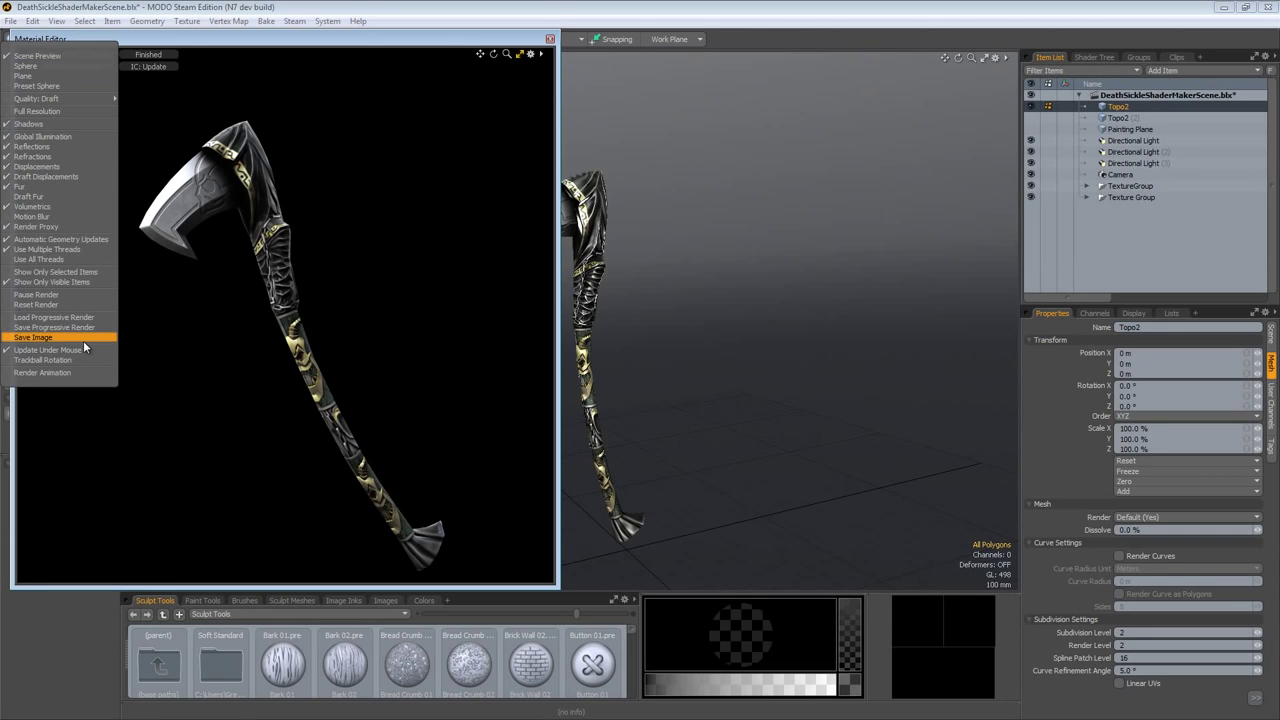
click(184, 47)
click(77, 56)
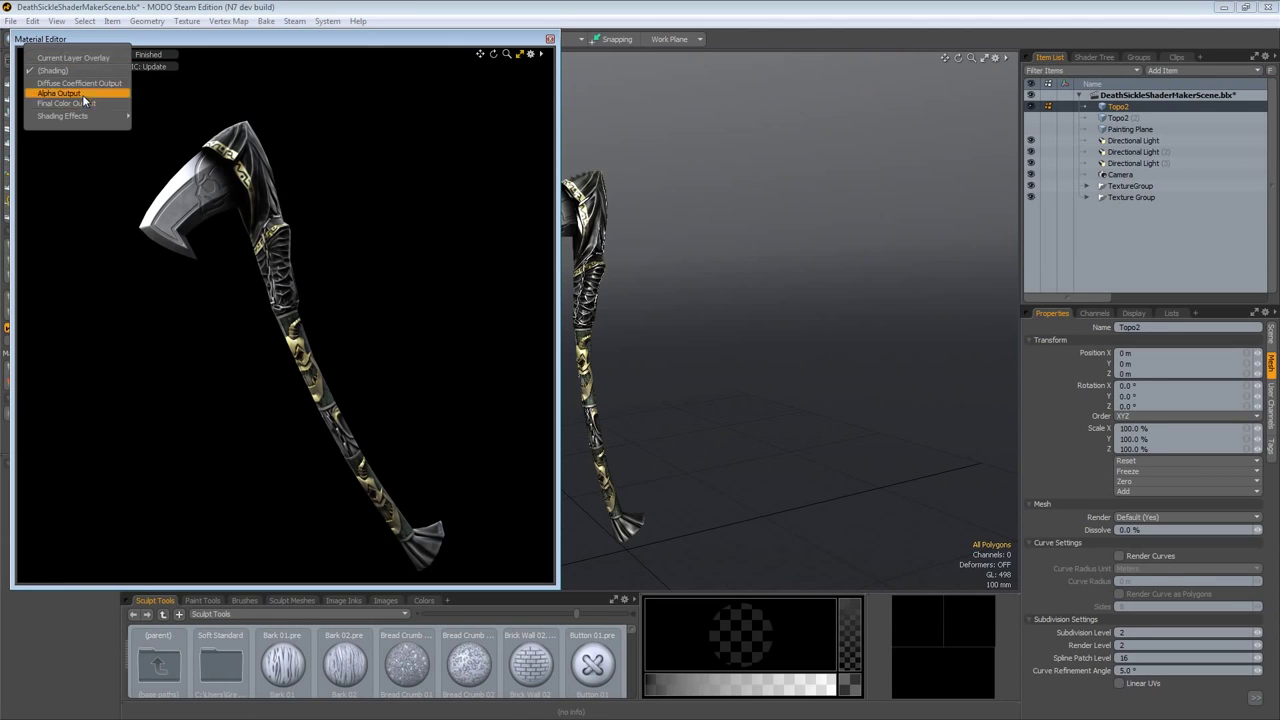
click(82, 93)
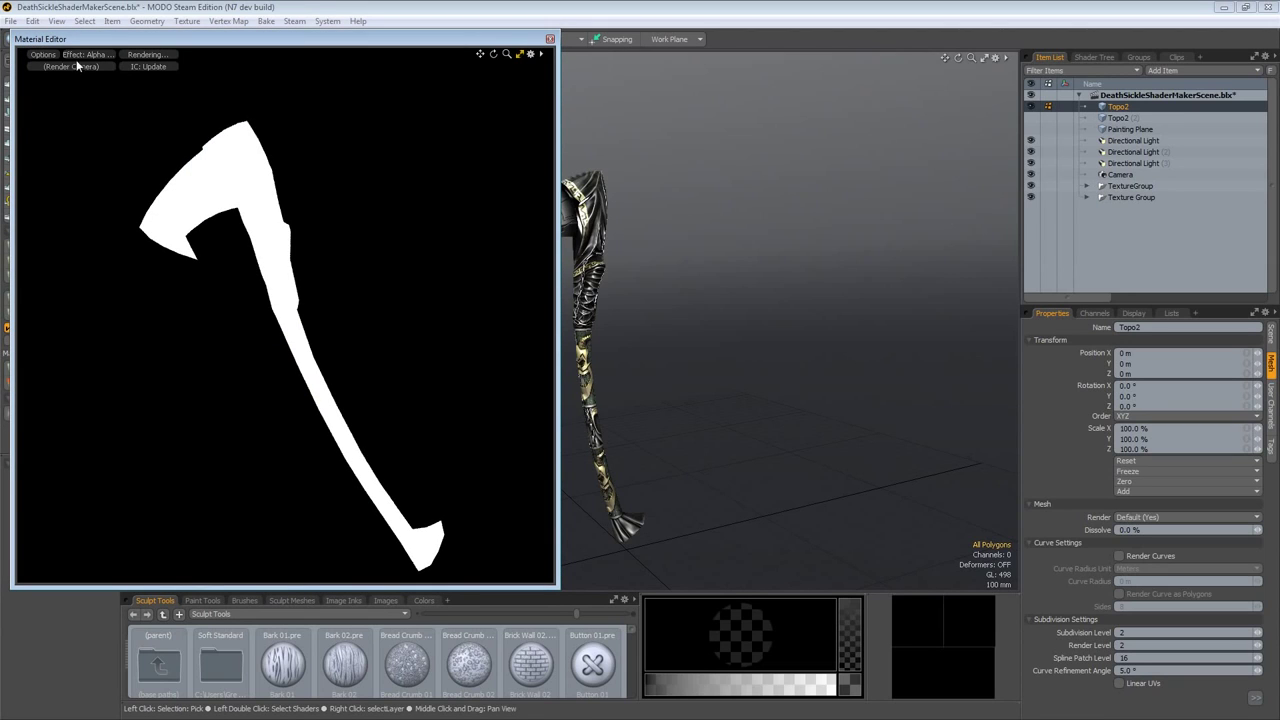
click(73, 55)
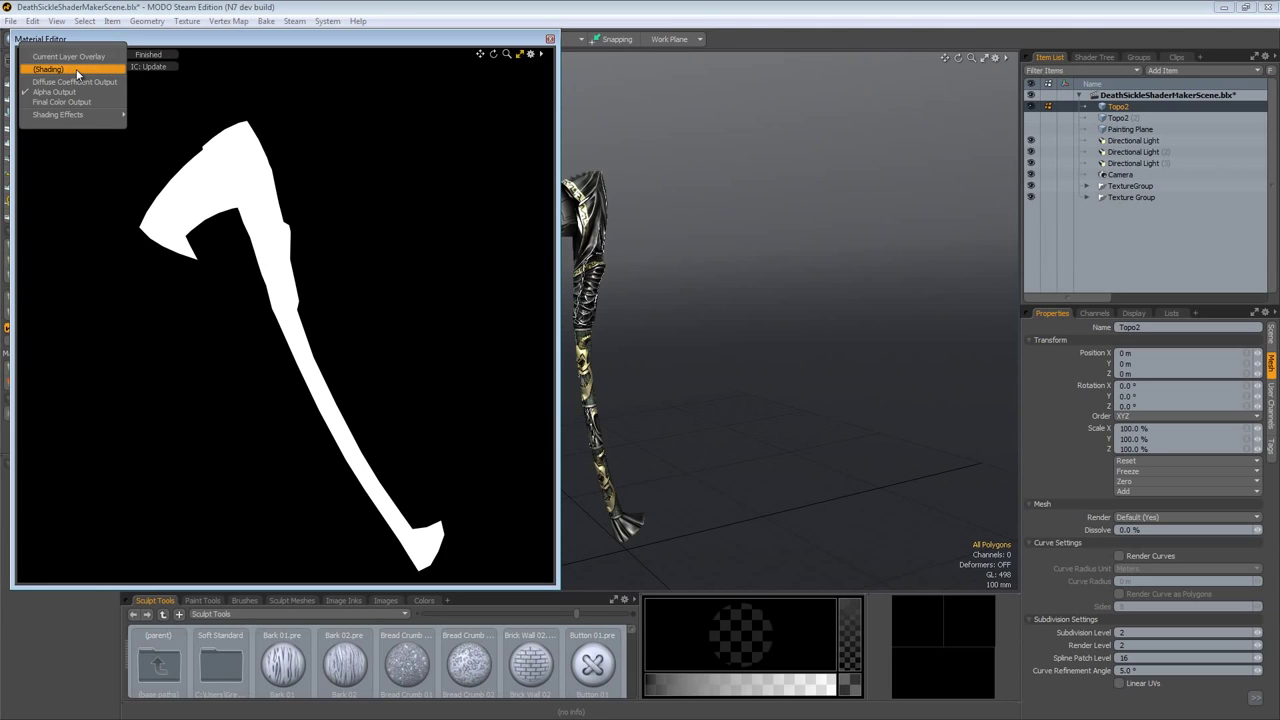
click(75, 69)
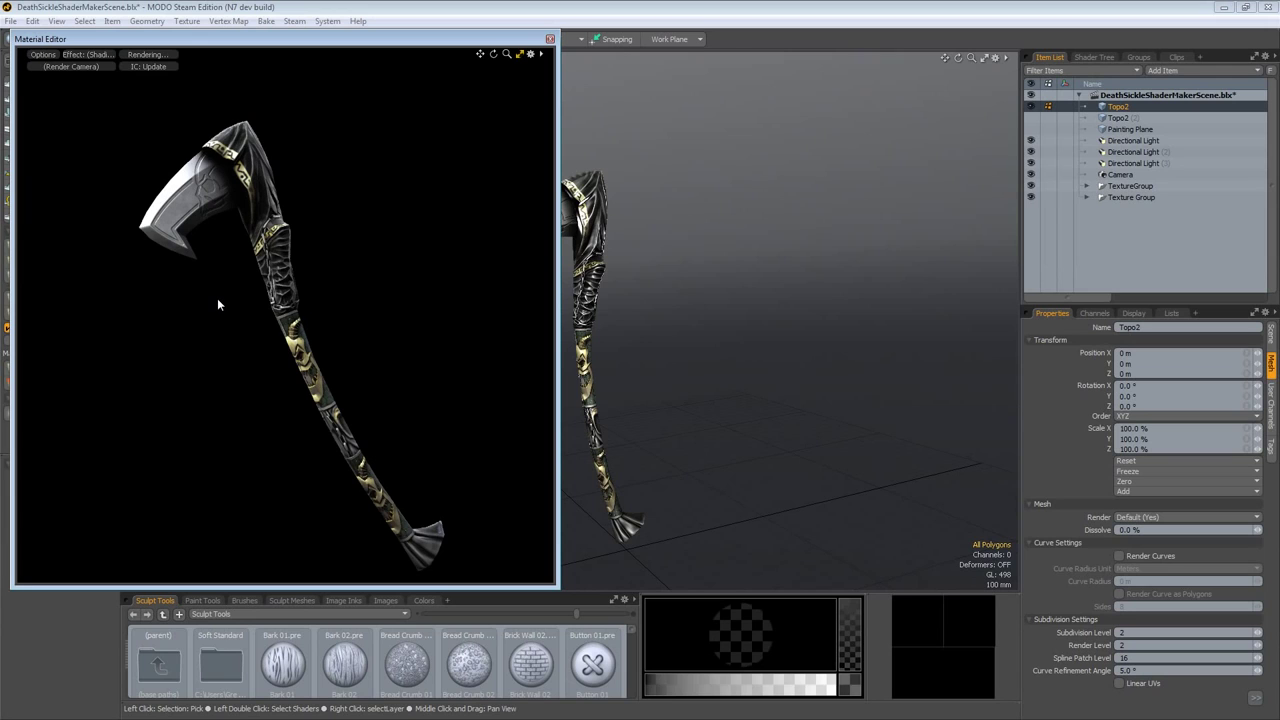
Step: Close the material preview, then hide Topo2 and show Topo2 (2) instead
click(551, 42)
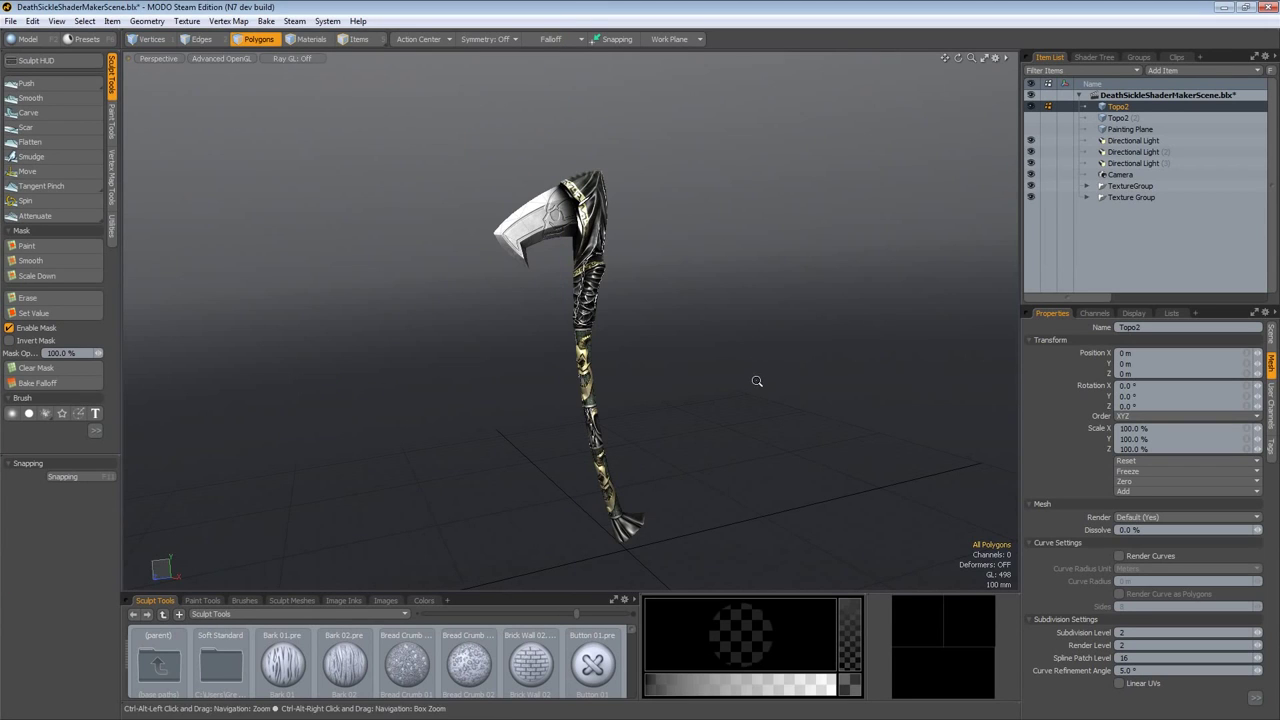
alt+drag(757, 380, 778, 400)
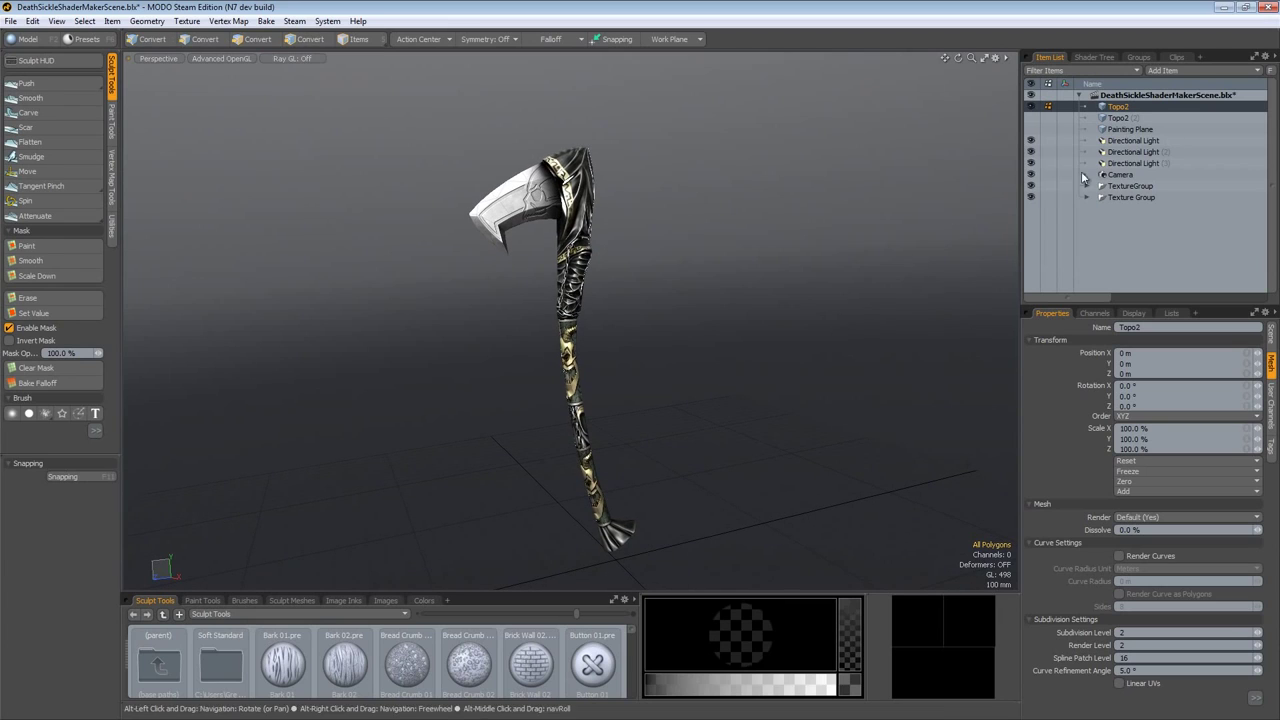
click(1138, 104)
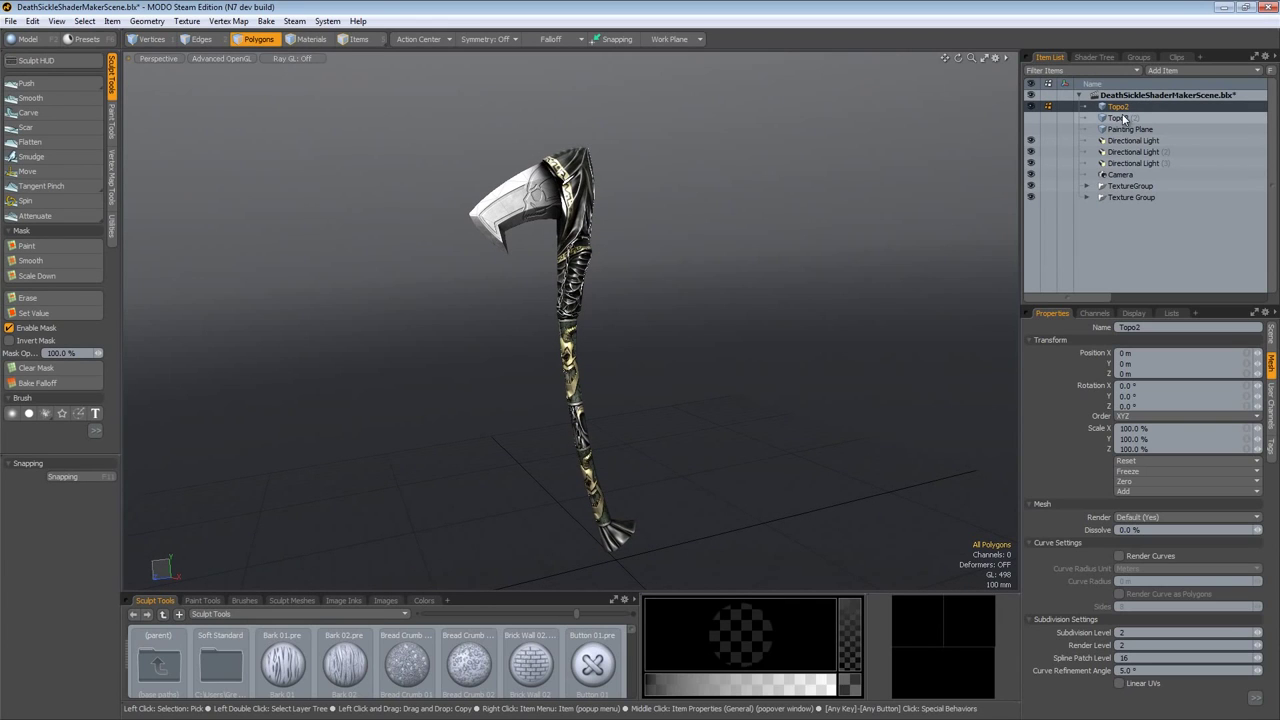
click(1036, 117)
click(1033, 118)
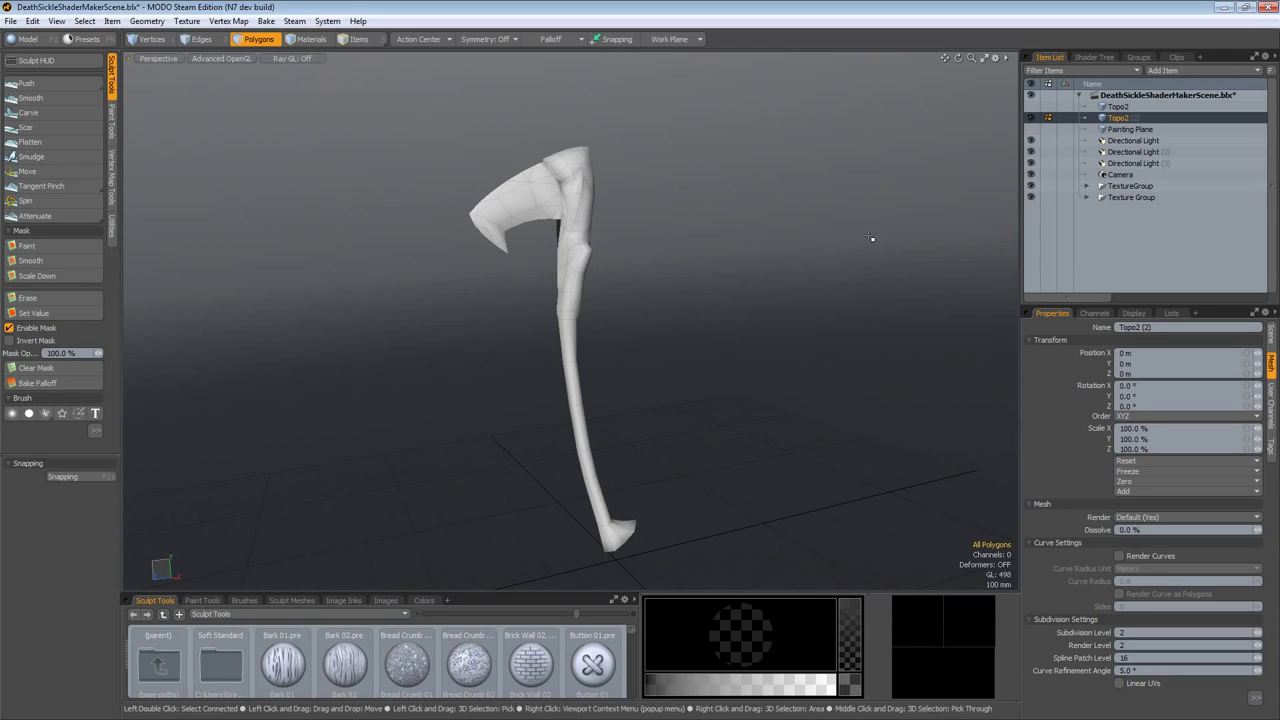
Step: Enable the BakedTextures material in the Shader Tree and inspect its Combined-Images and Sickle layers
click(1080, 59)
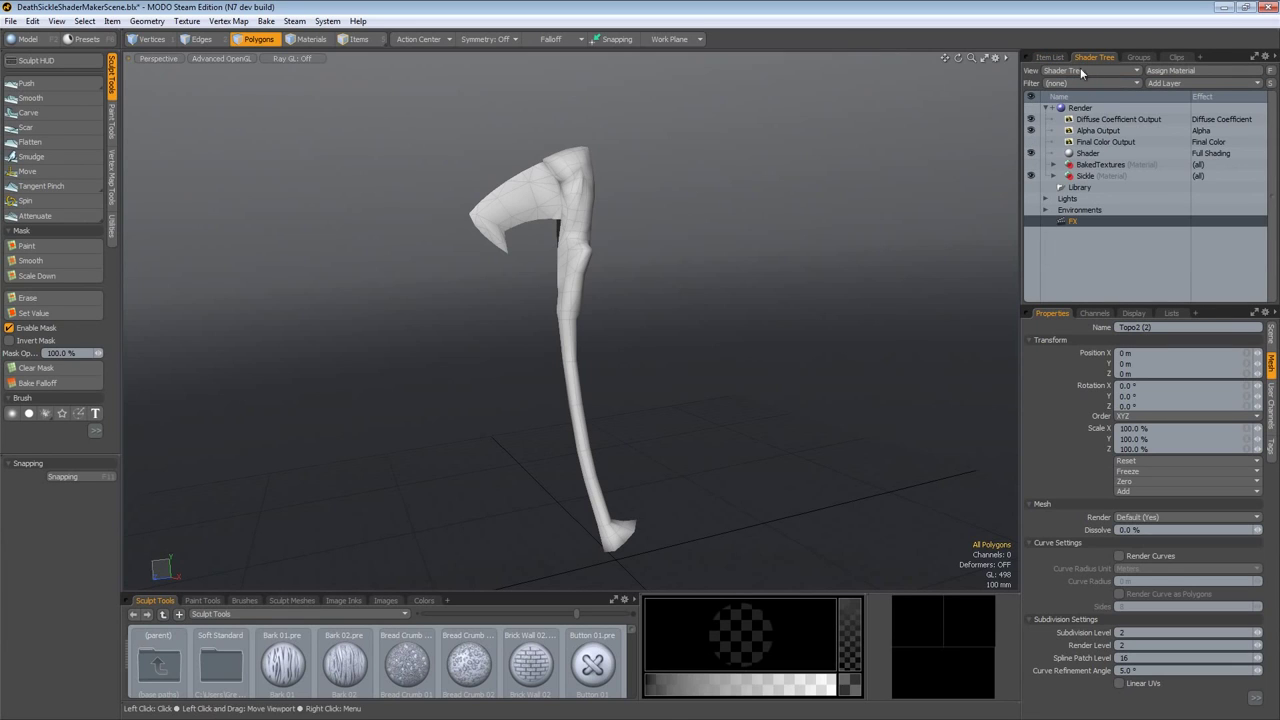
click(1031, 164)
click(1088, 165)
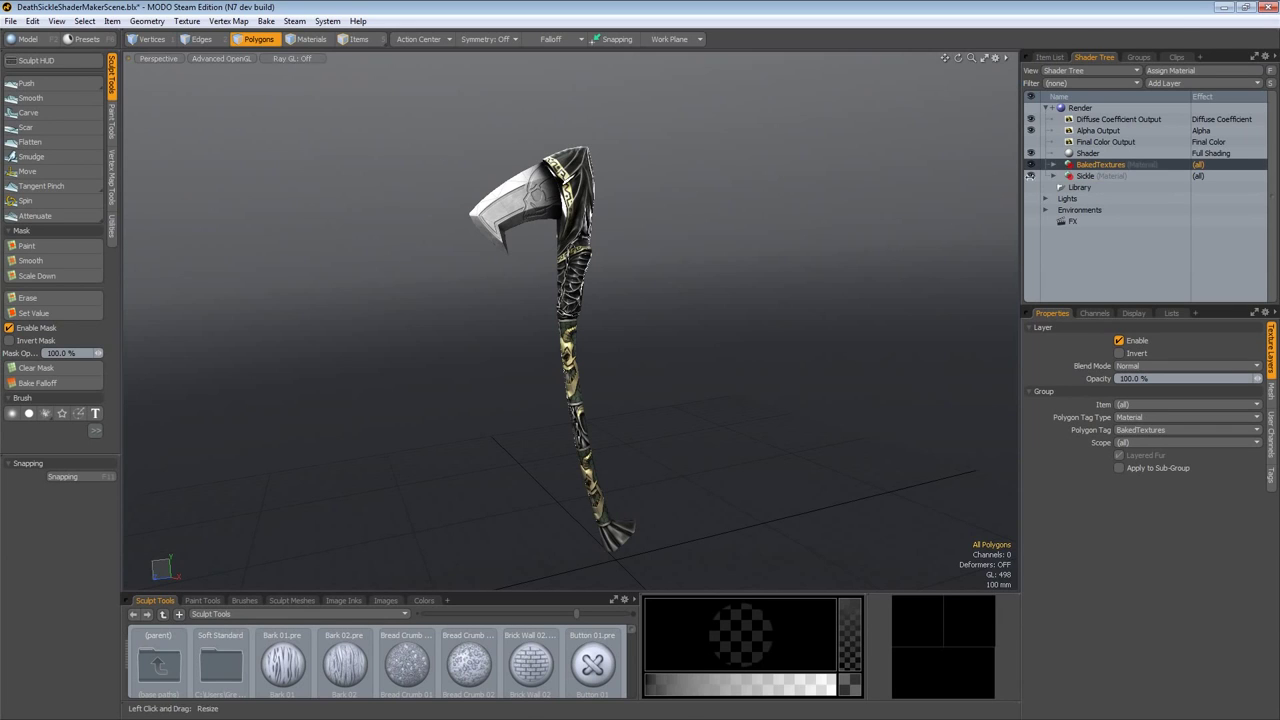
click(1052, 165)
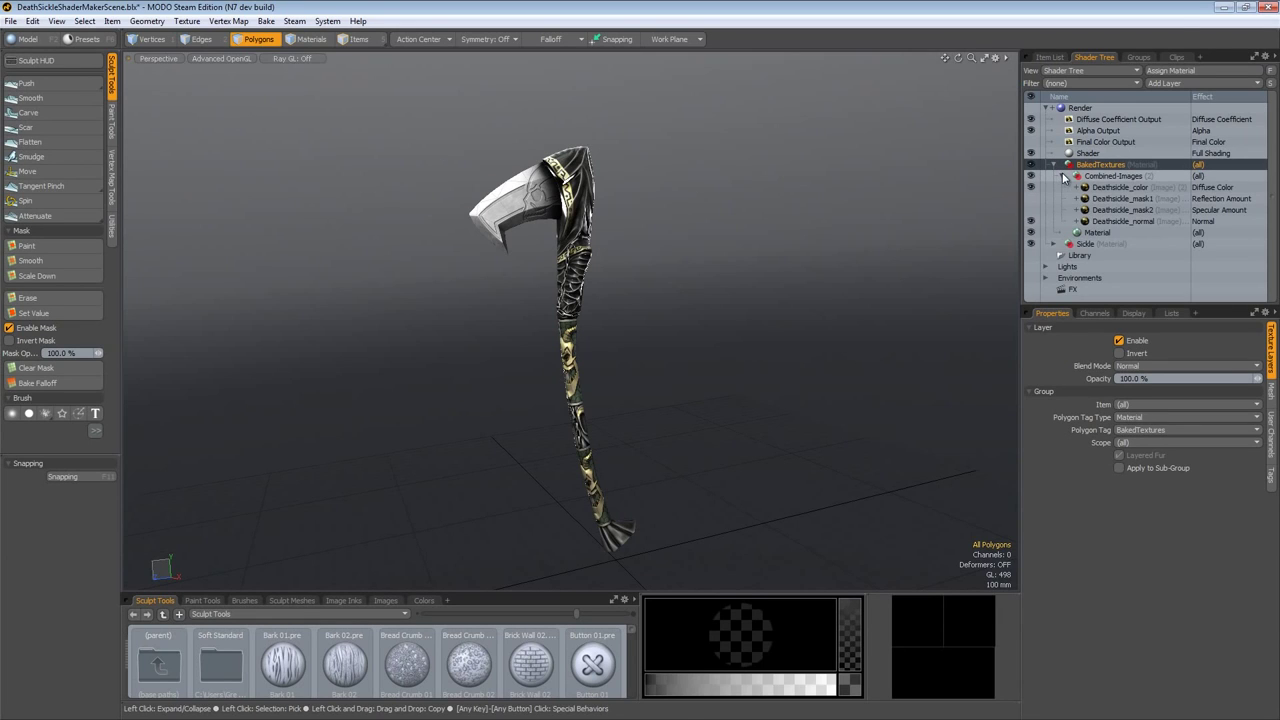
click(1063, 176)
click(1063, 176)
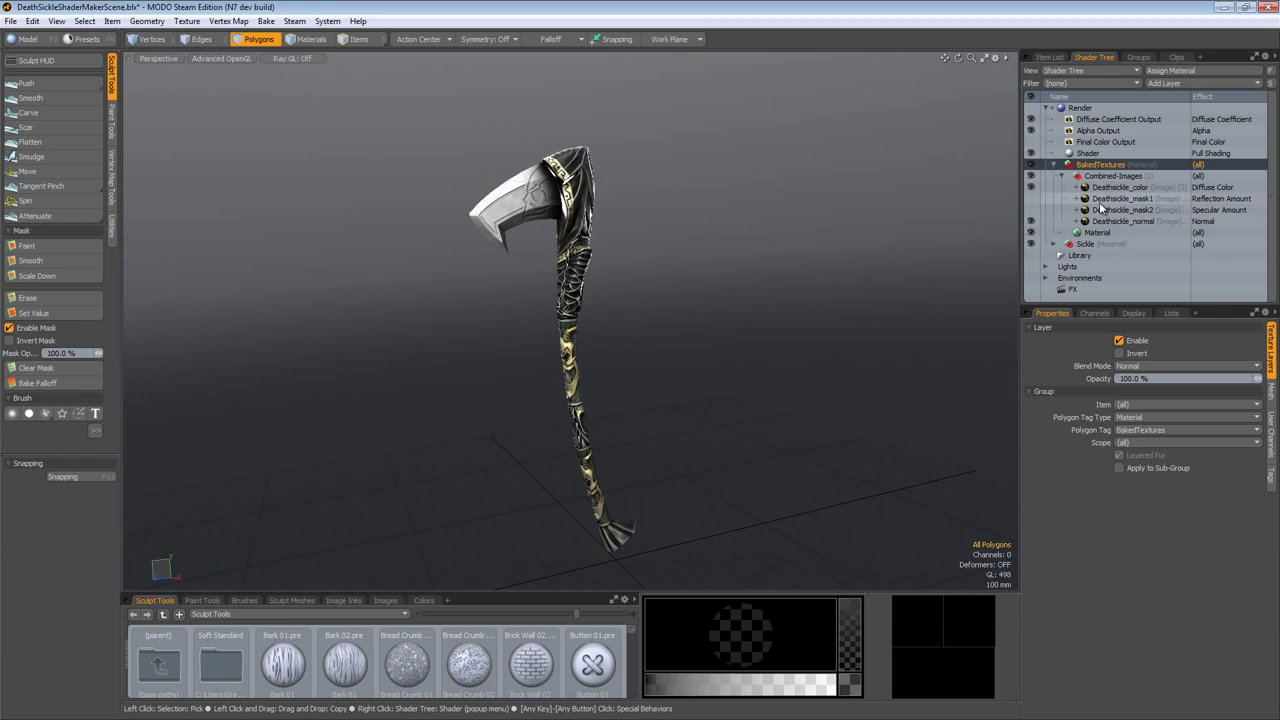
click(1053, 243)
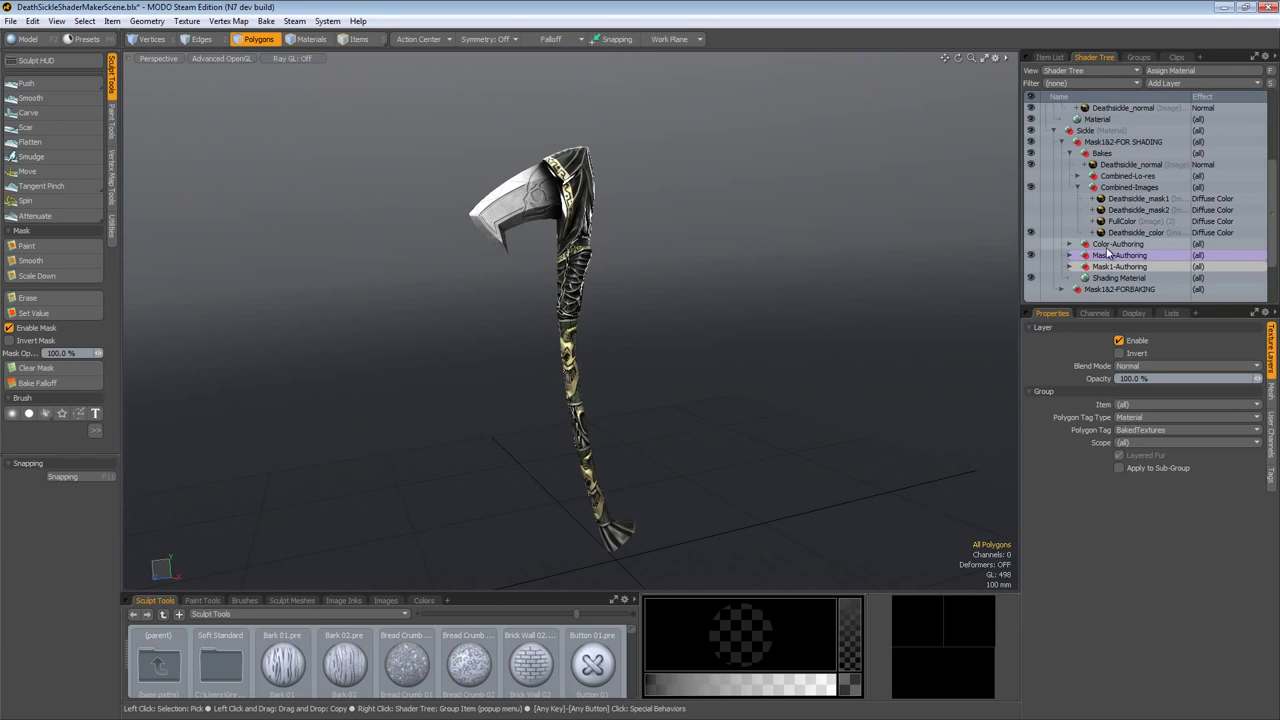
click(1053, 130)
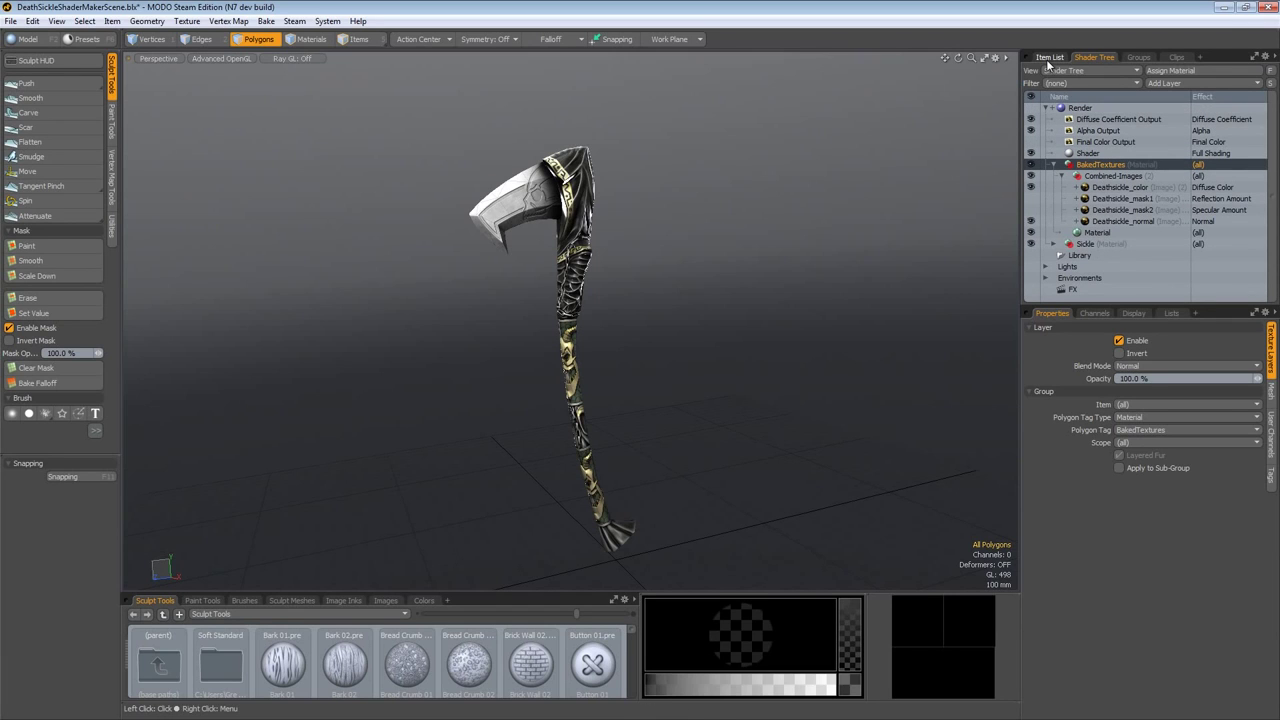
click(1049, 59)
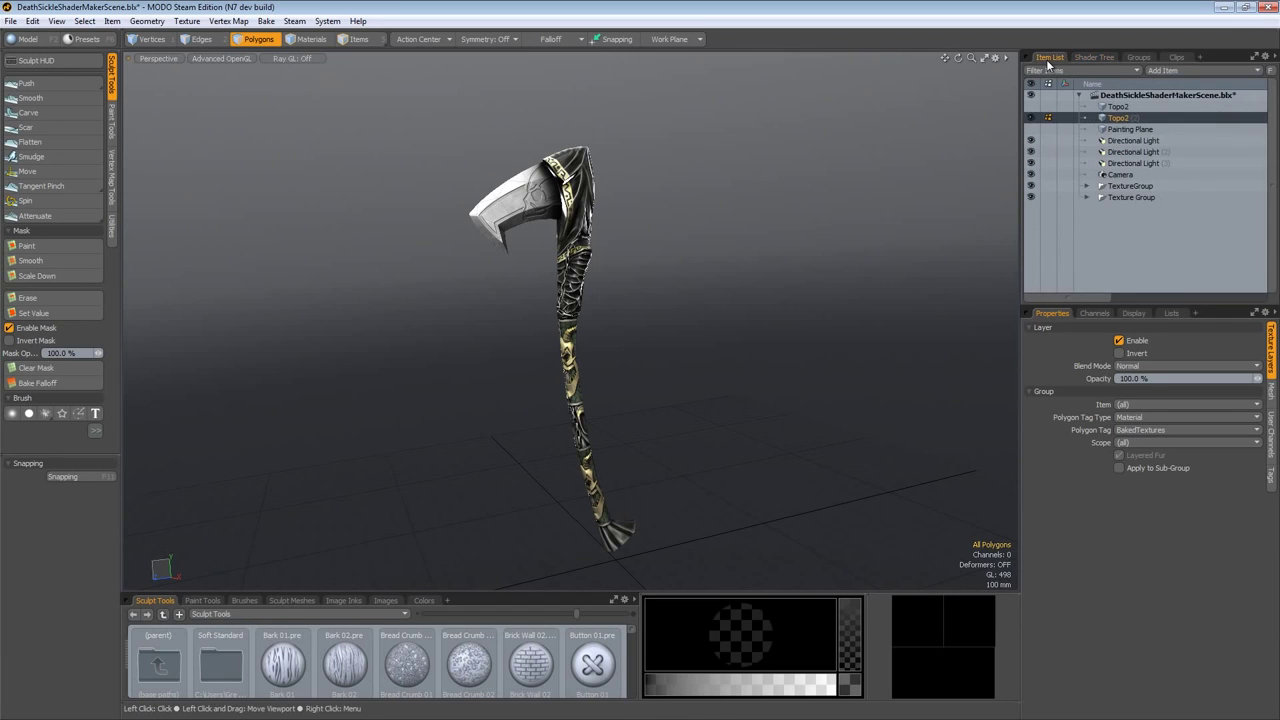
Step: Import Topo2 (2) with its shaders into a new scene and delete the empty Mesh item
click(10, 21)
click(28, 30)
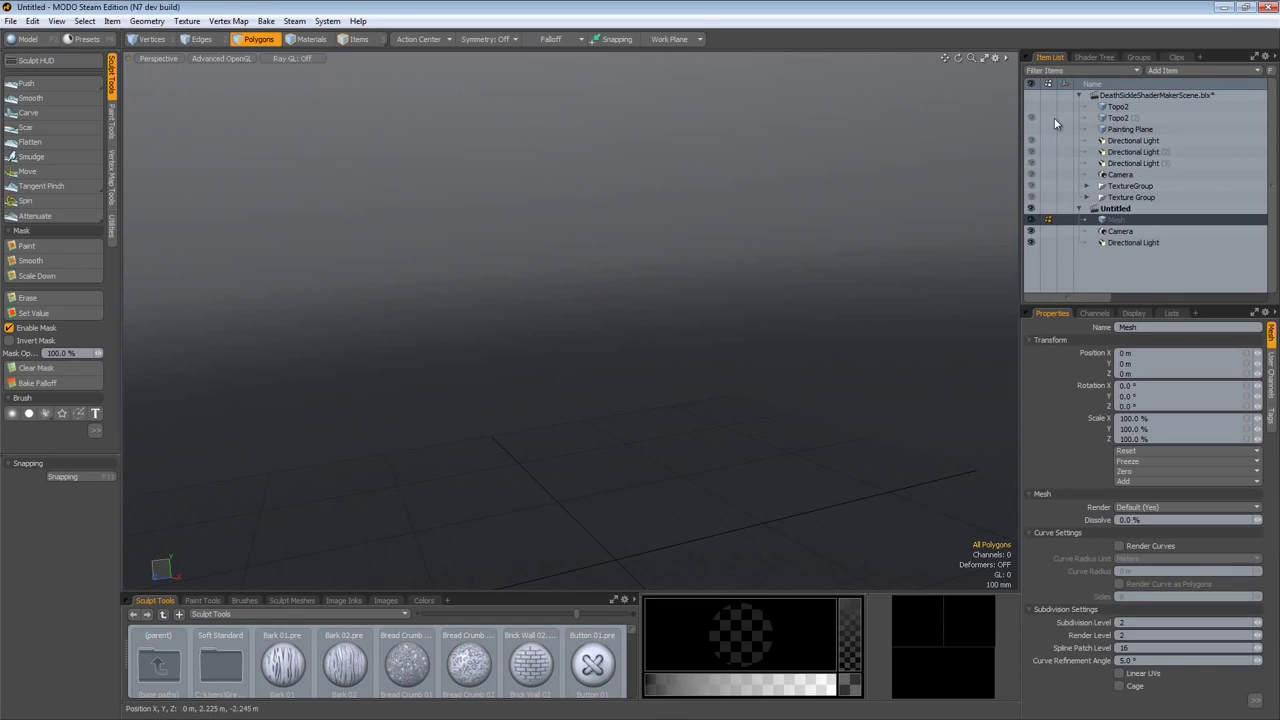
drag(1120, 118, 1117, 218)
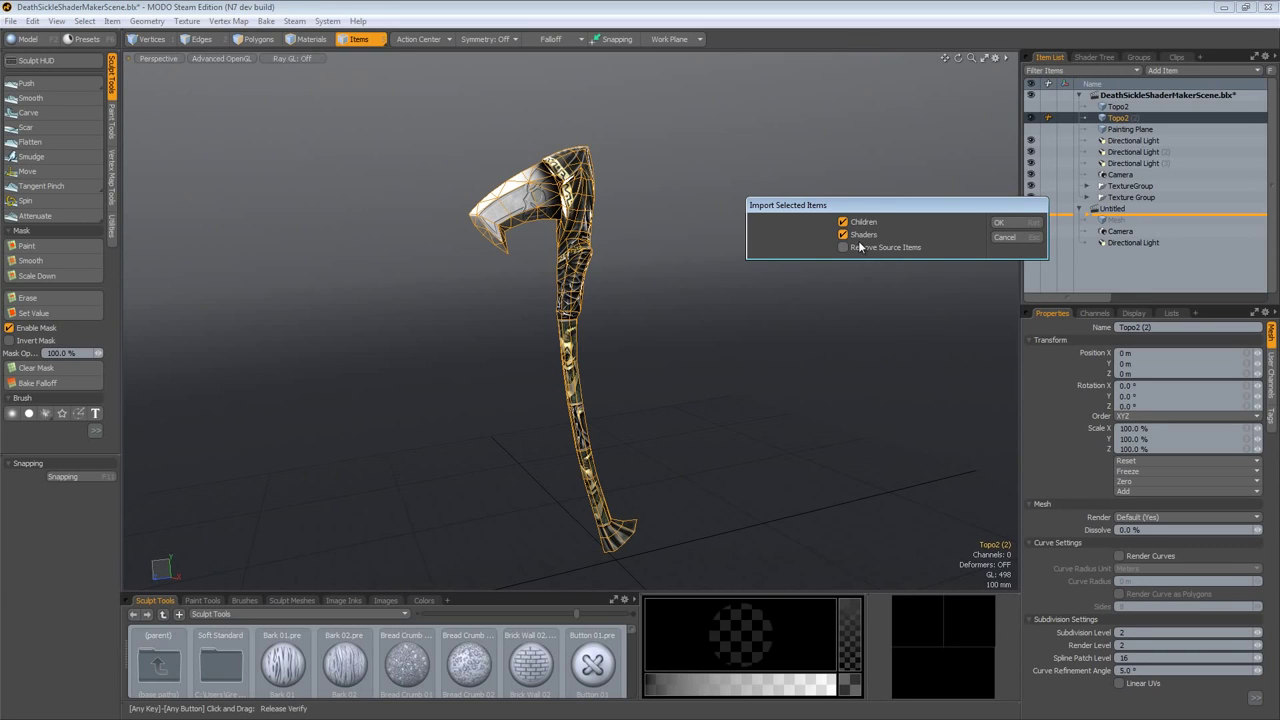
click(1004, 223)
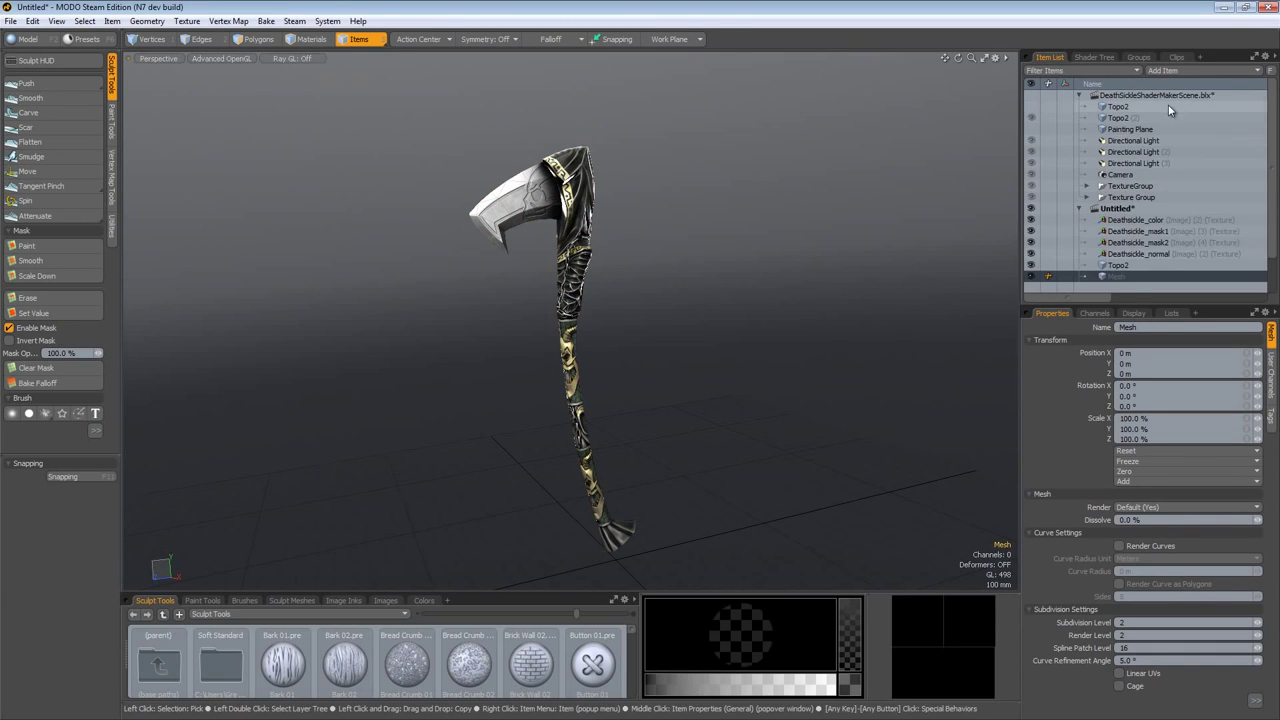
scroll(1157, 137, down, 1)
right_click(1116, 252)
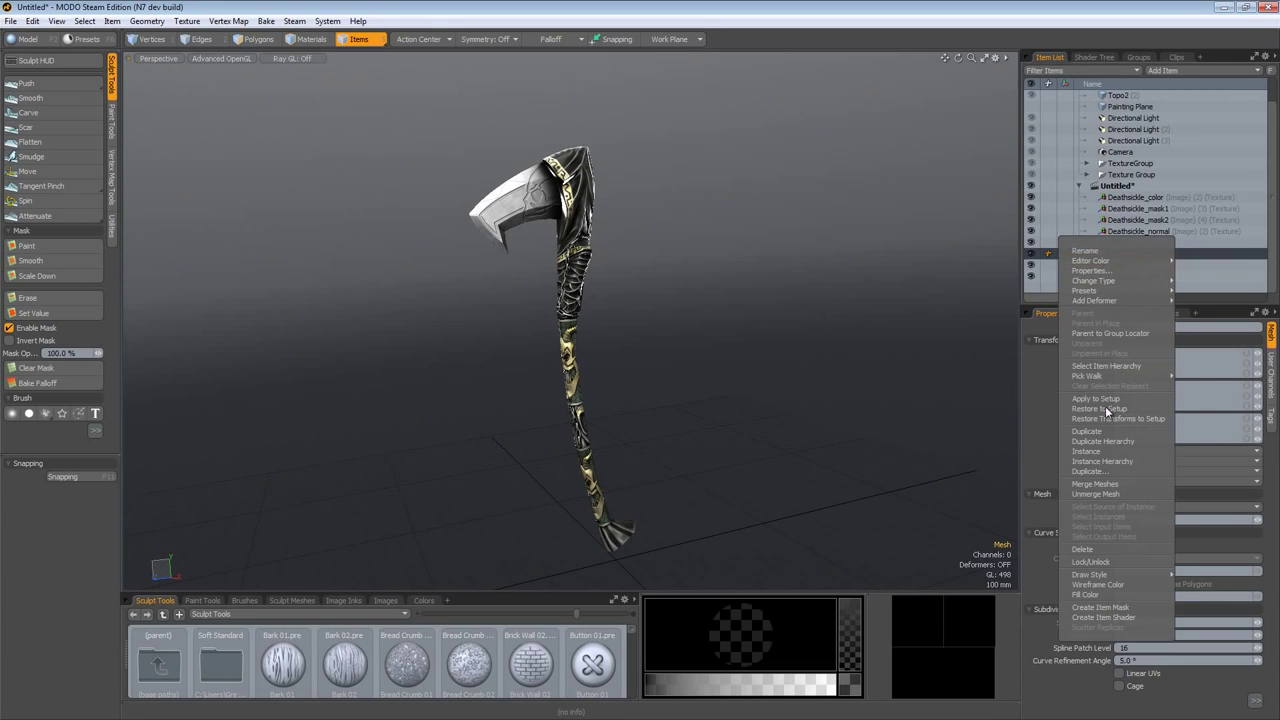
click(1084, 549)
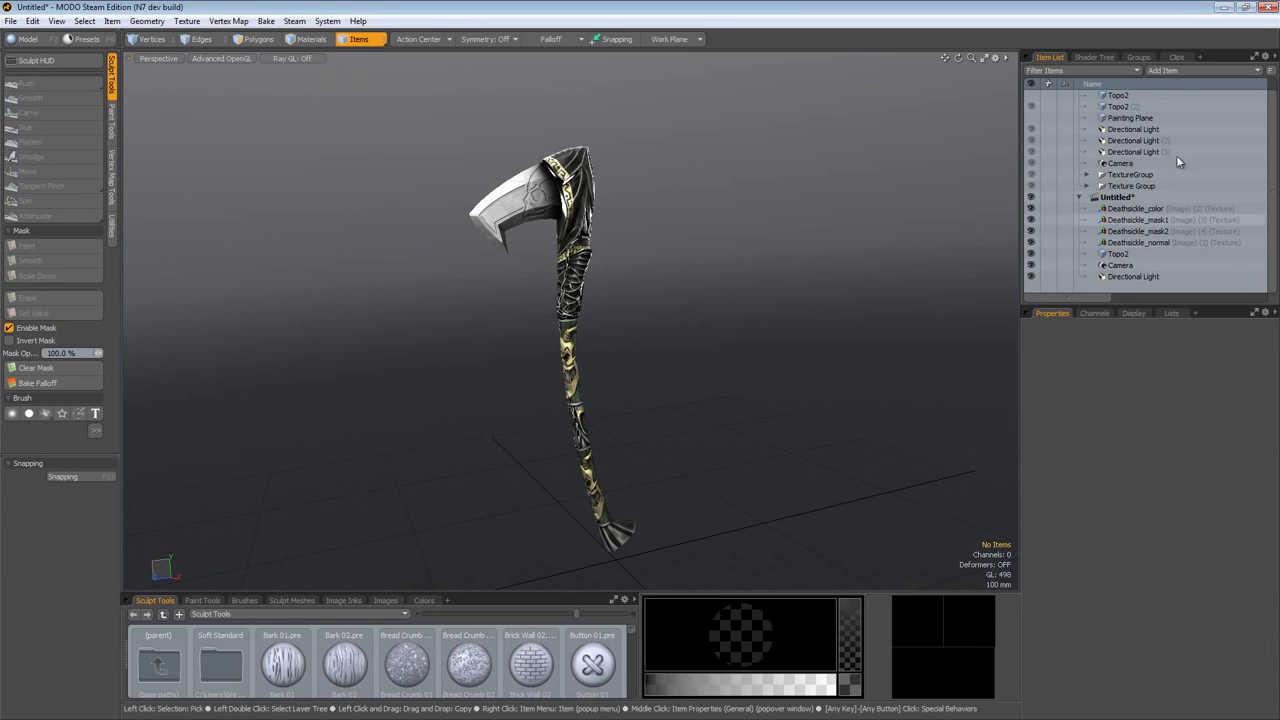
Step: Add a Group Locator and drag the four Deathsickle textures into it
click(1178, 66)
mouse_move(1180, 136)
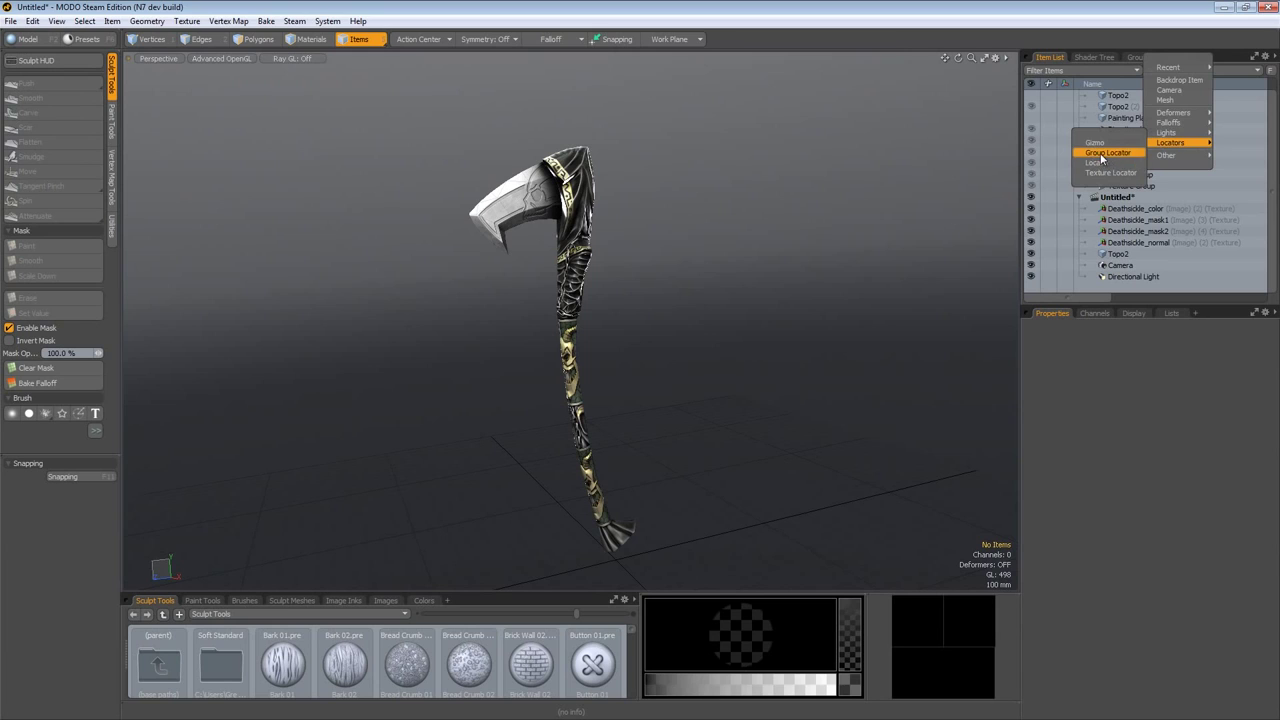
click(1101, 158)
click(1144, 241)
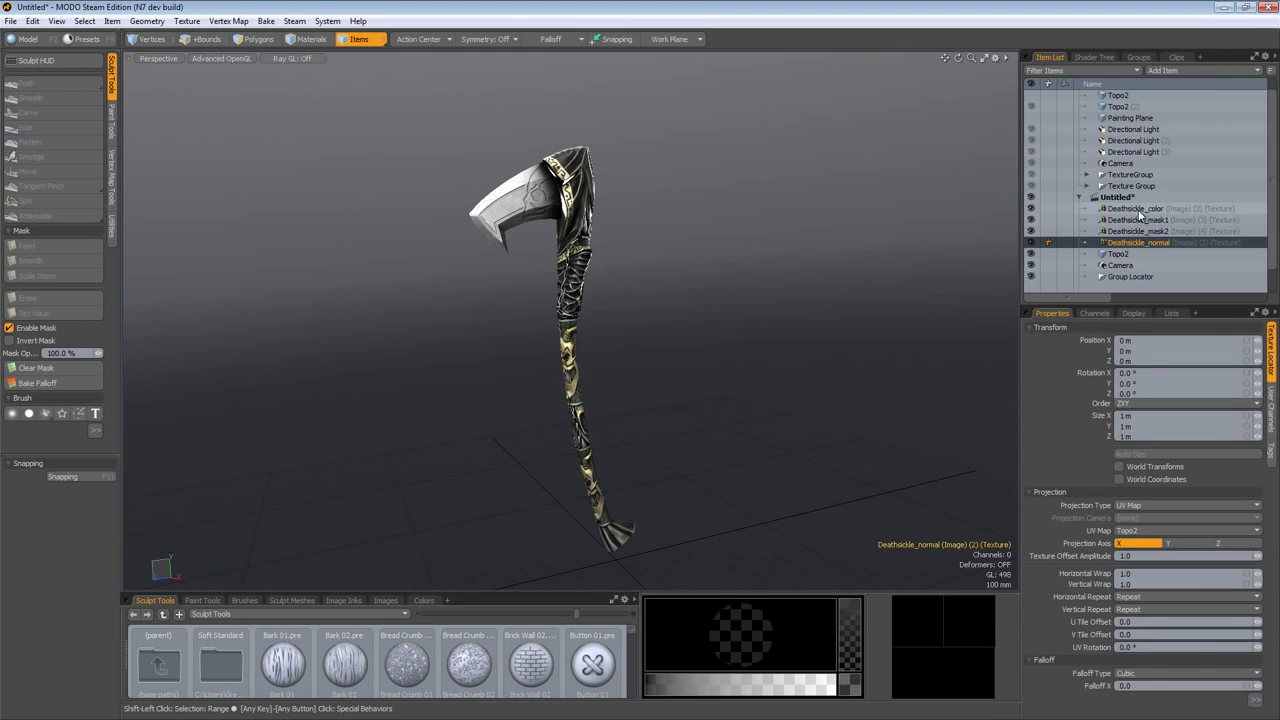
shift+click(1137, 208)
click(1140, 243)
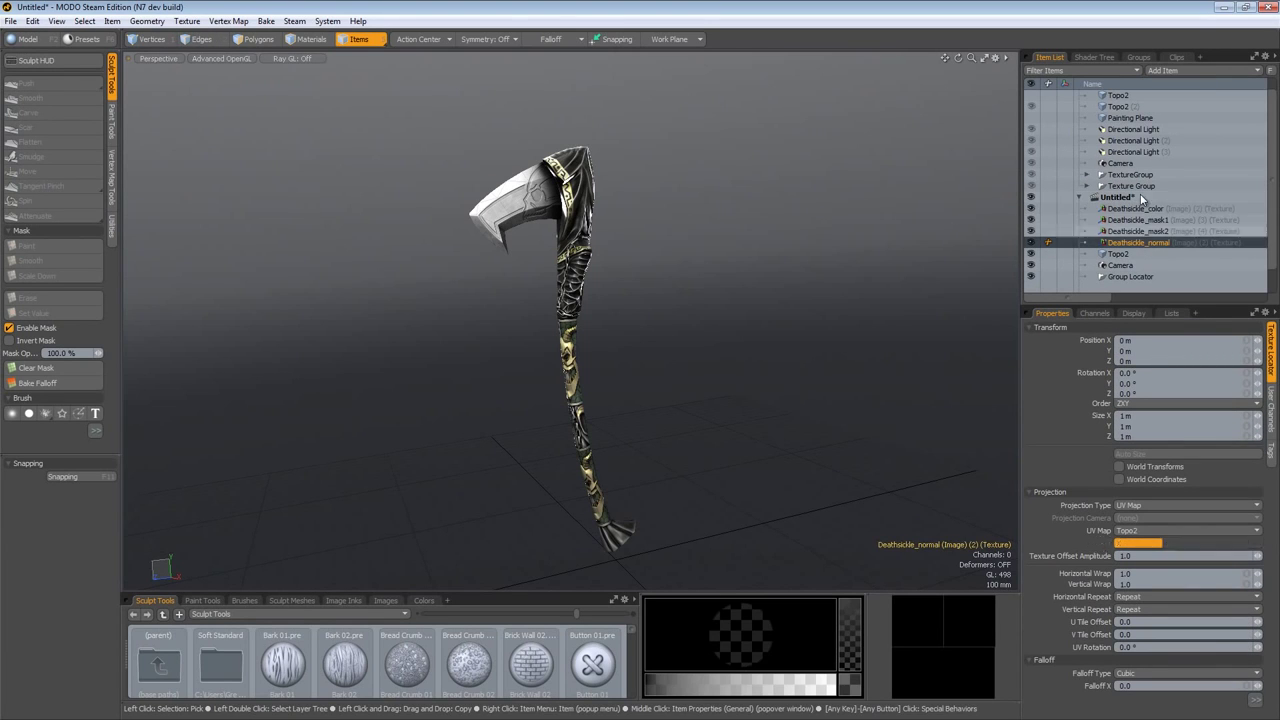
shift+click(1152, 210)
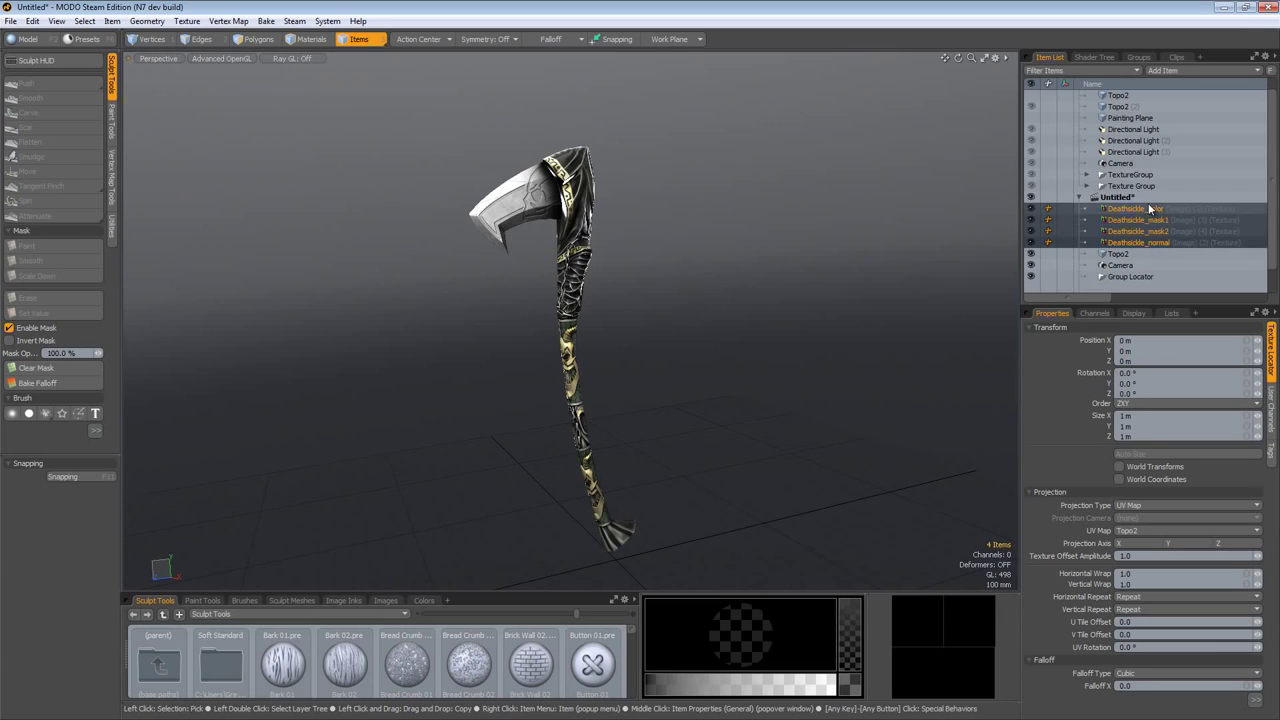
drag(1155, 244, 1152, 264)
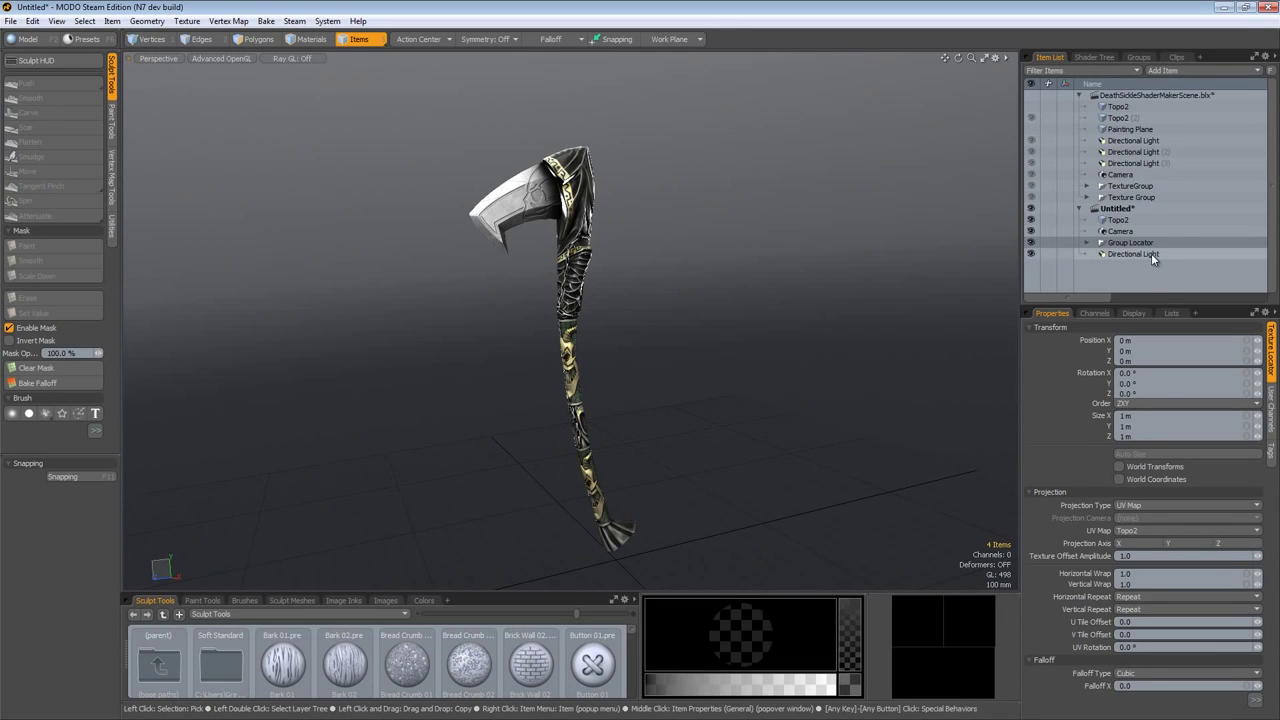
Step: Rename the Group Locator to 'Textures'
click(1143, 243)
double_click(1145, 245)
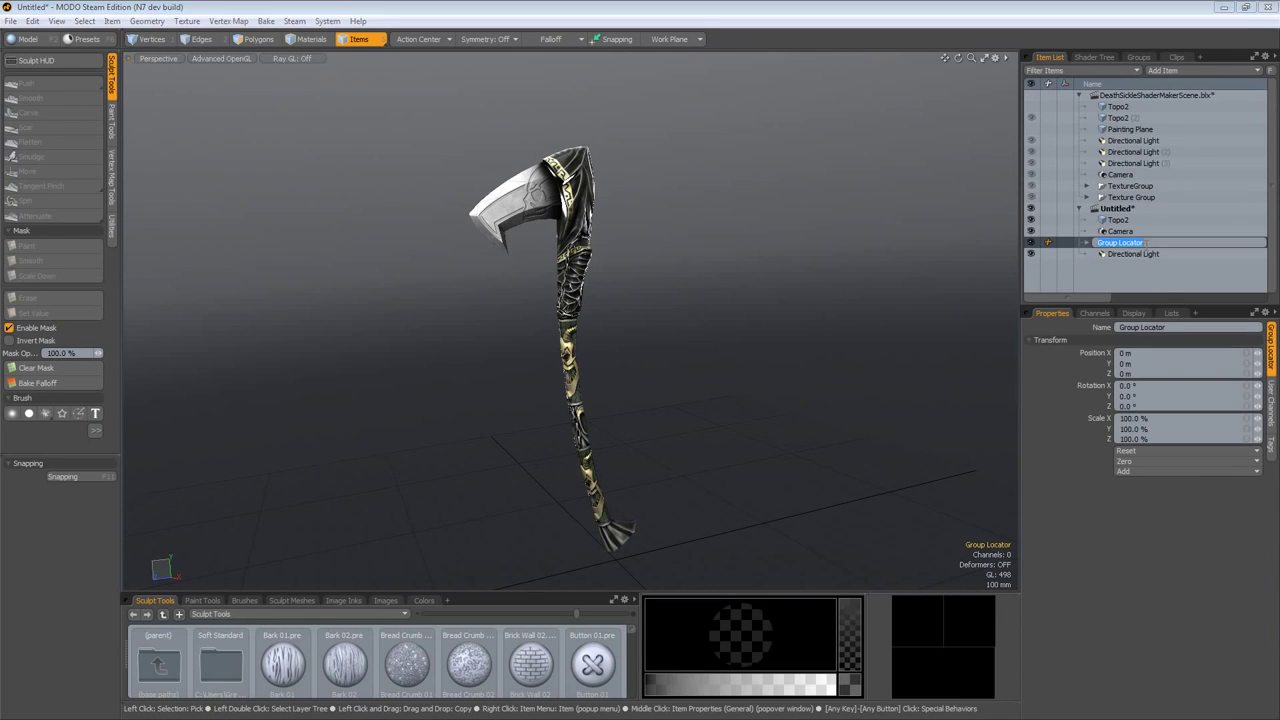
text(Textures)
key(Return)
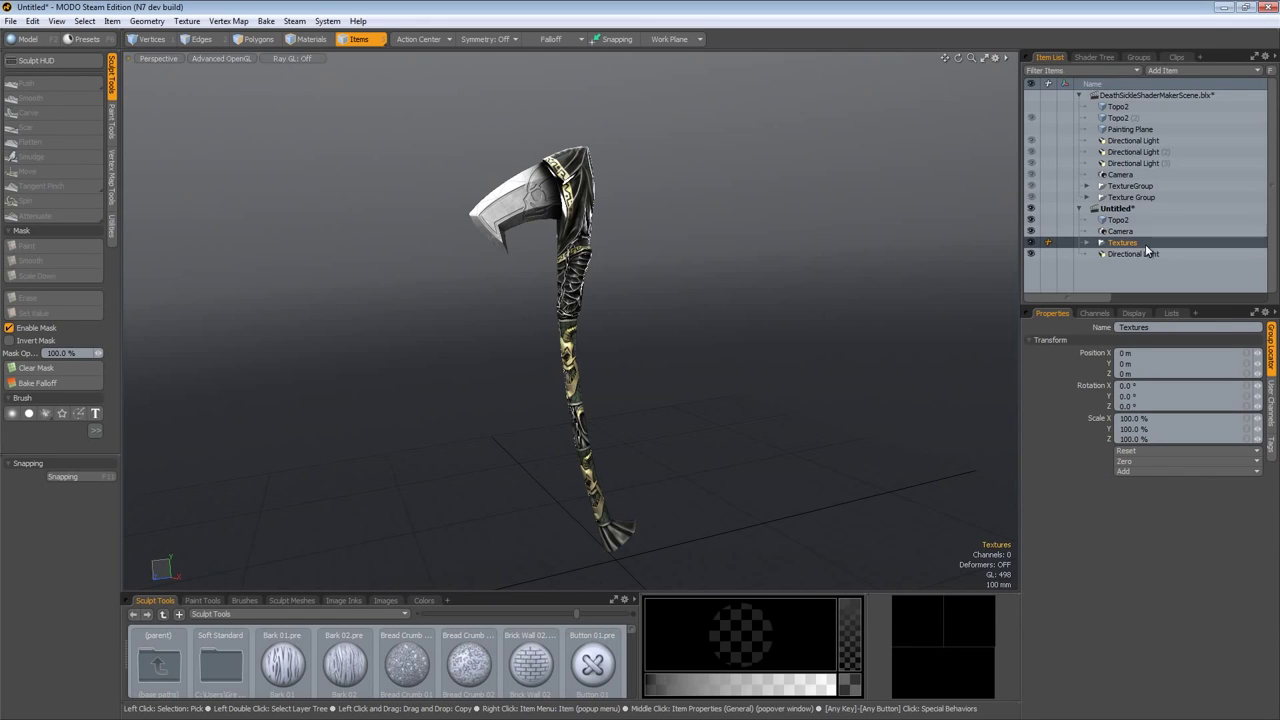
click(1105, 220)
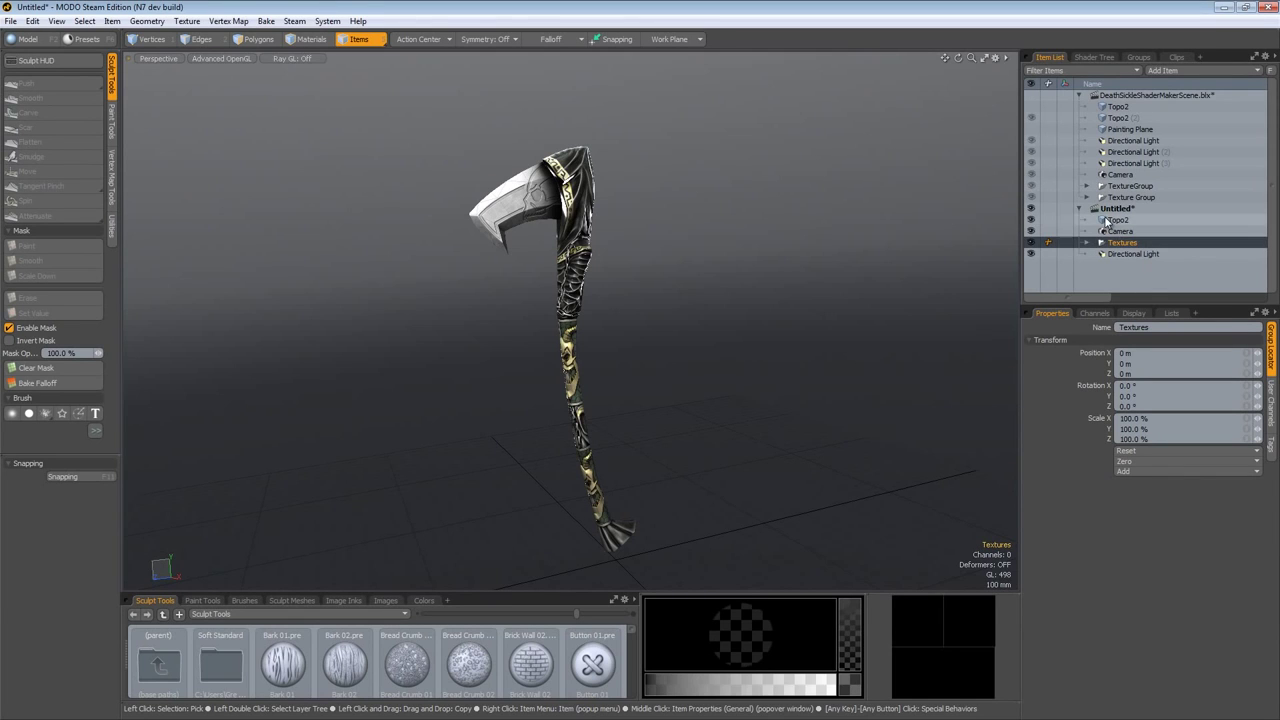
Step: Drag BakedTextures above the imported shaders group in the Shader Tree, then delete that group
click(1095, 57)
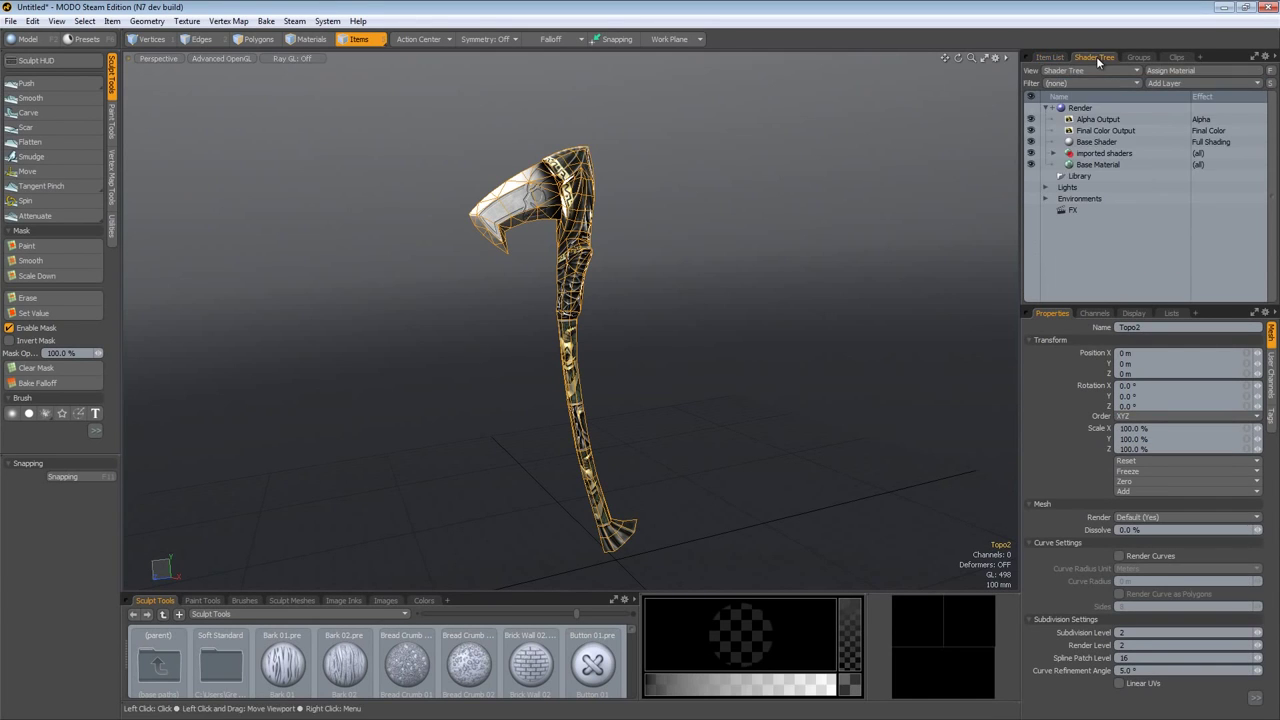
click(1054, 154)
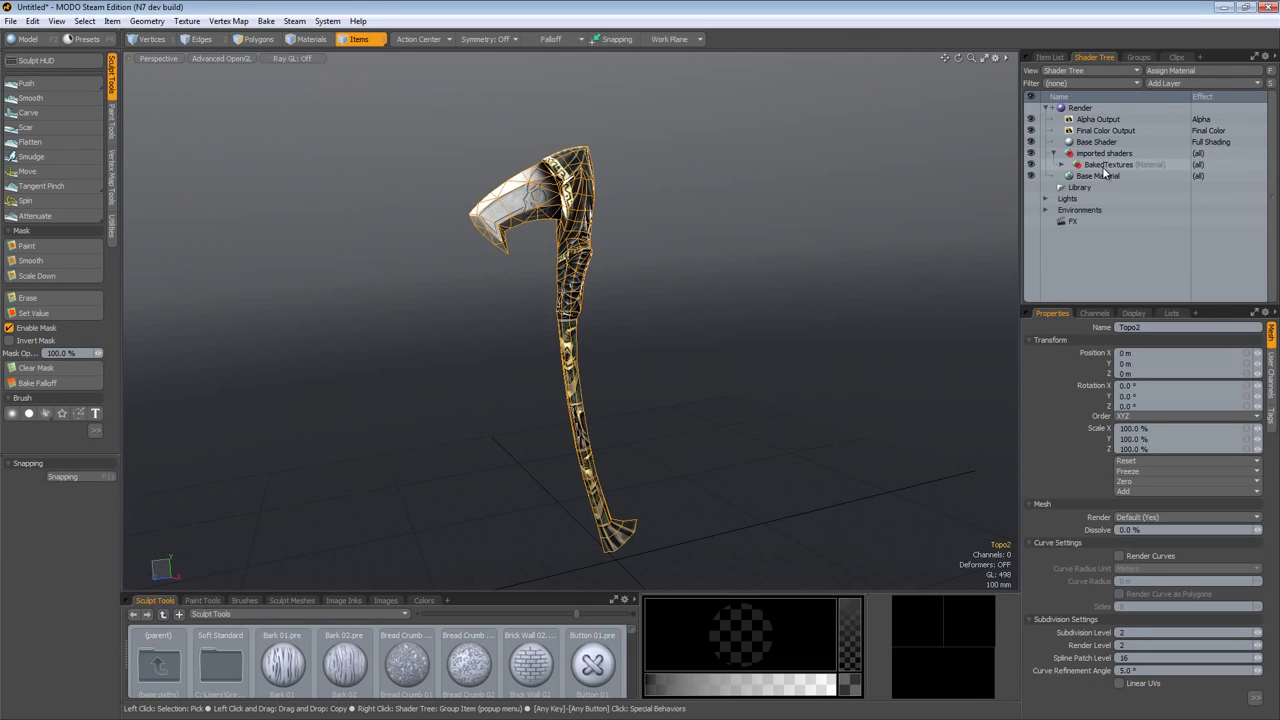
click(1102, 165)
drag(1099, 168, 1103, 149)
right_click(1103, 168)
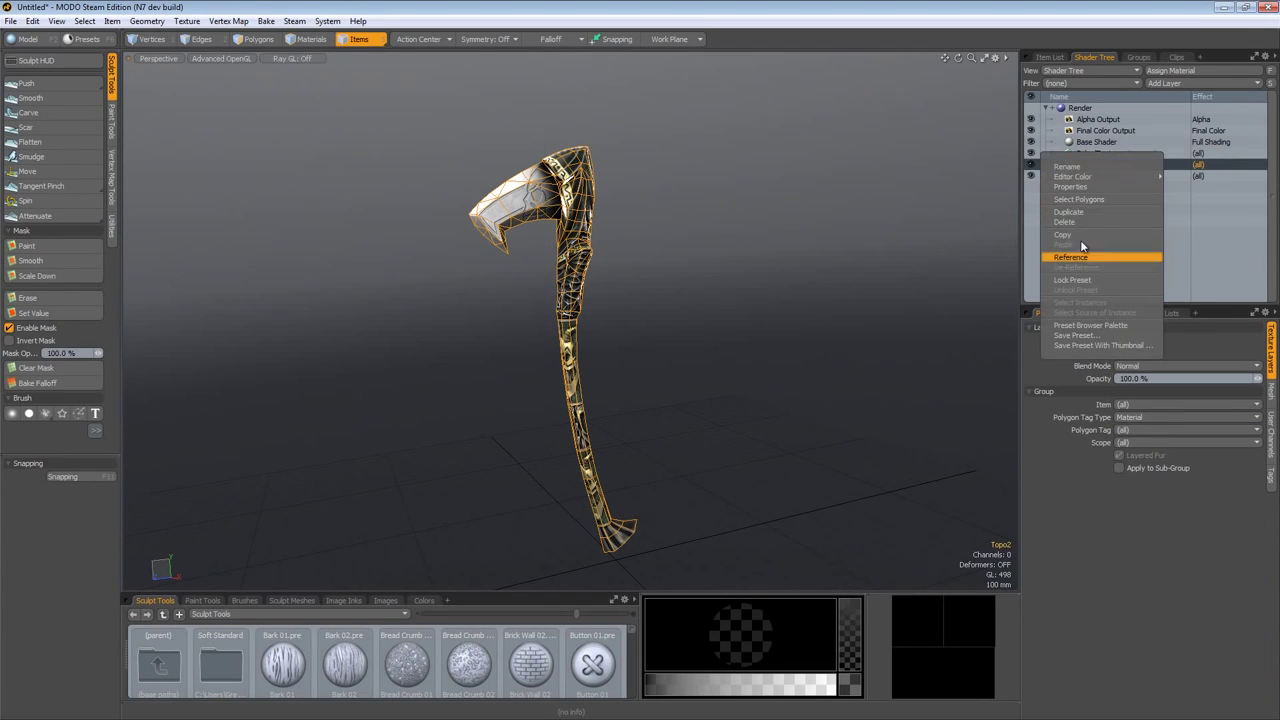
click(1080, 221)
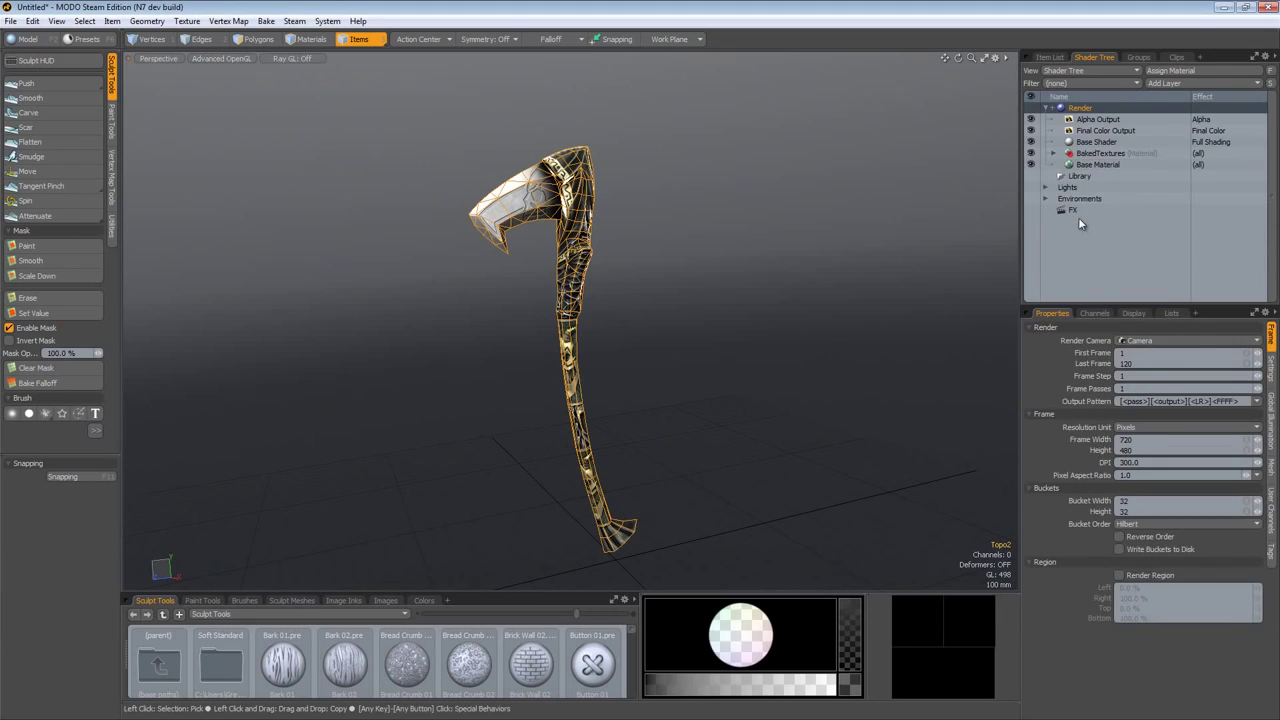
click(1100, 153)
click(1050, 57)
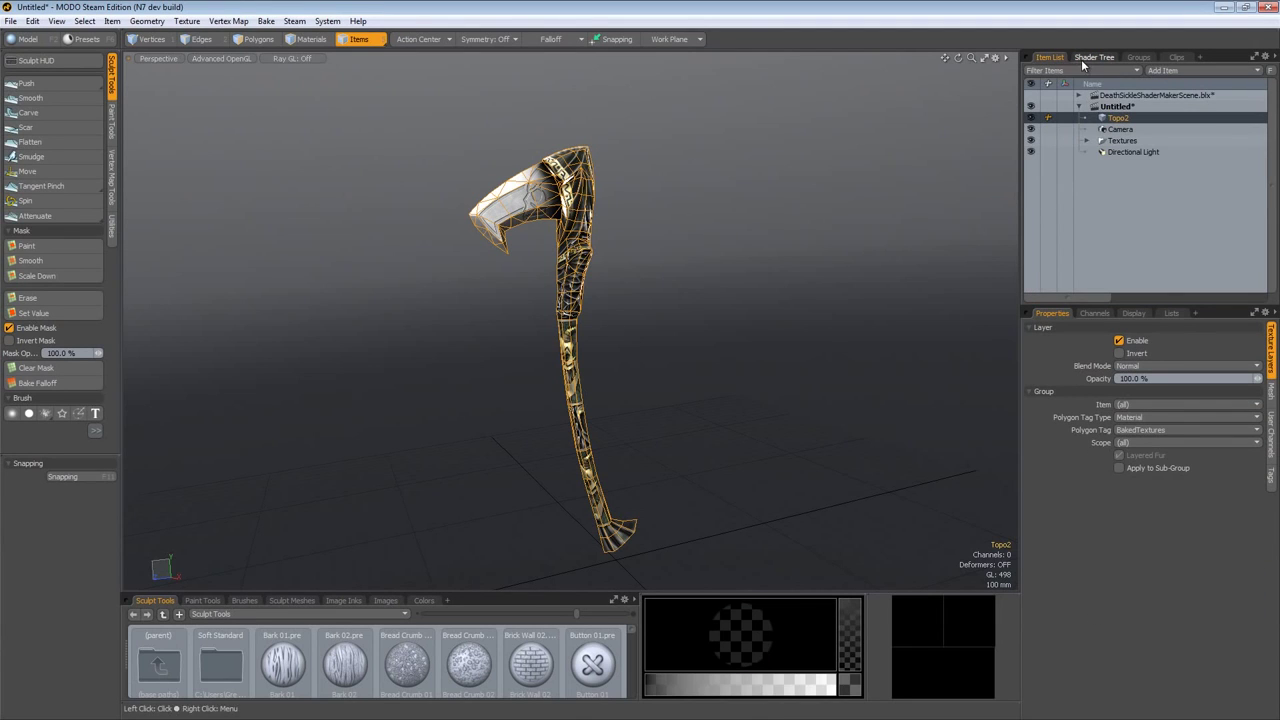
alt+drag(922, 263, 797, 403)
Step: Save the scene as DeathsickleStandalone.blx, overwriting the existing file
click(9, 22)
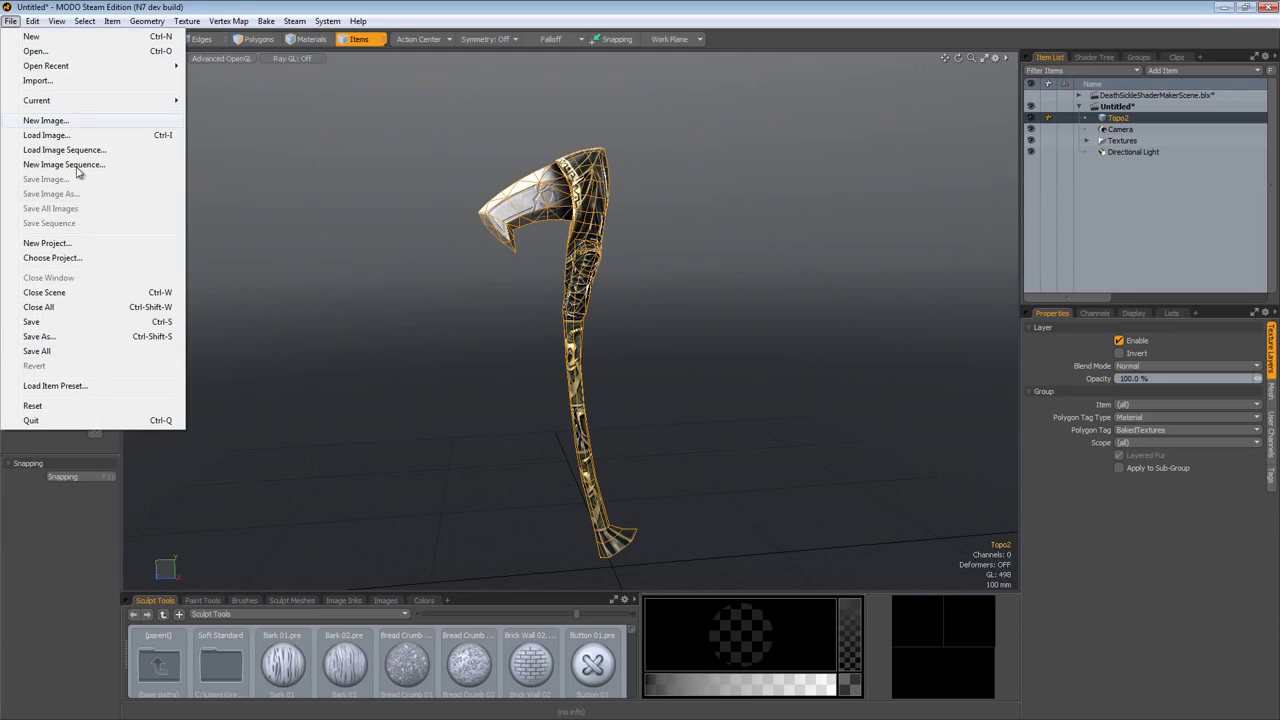
click(40, 336)
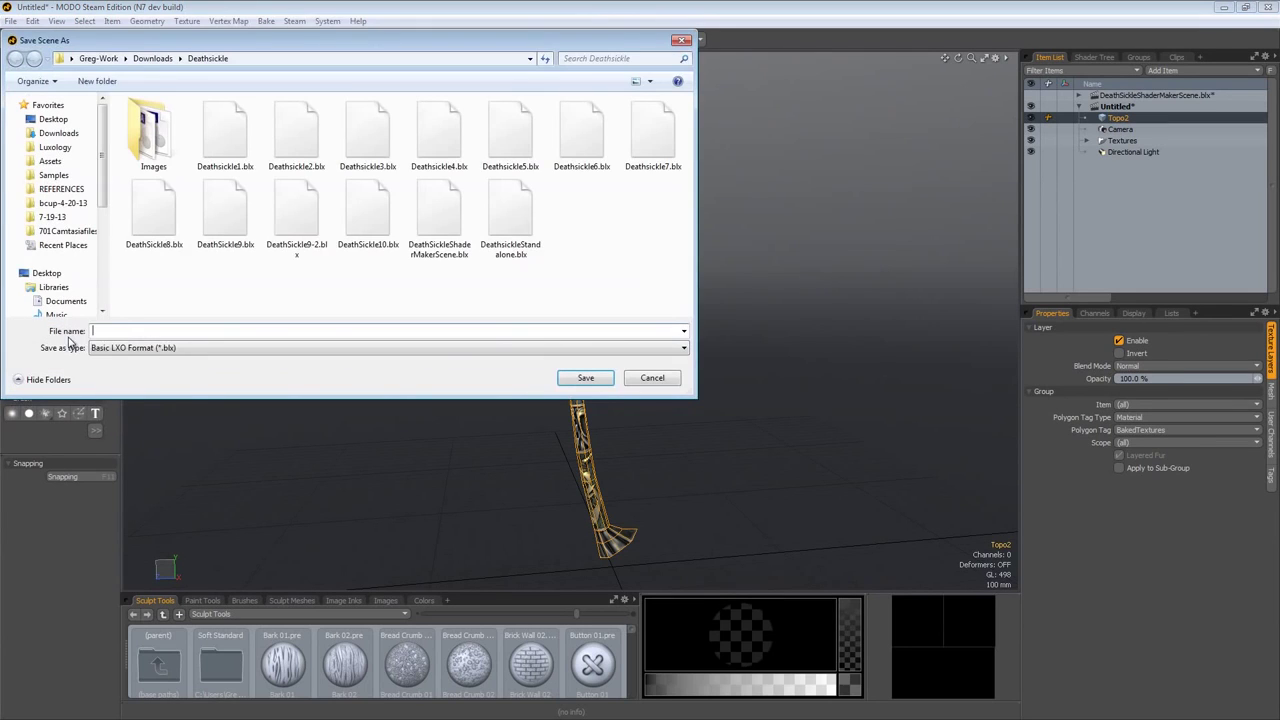
double_click(492, 227)
click(1039, 229)
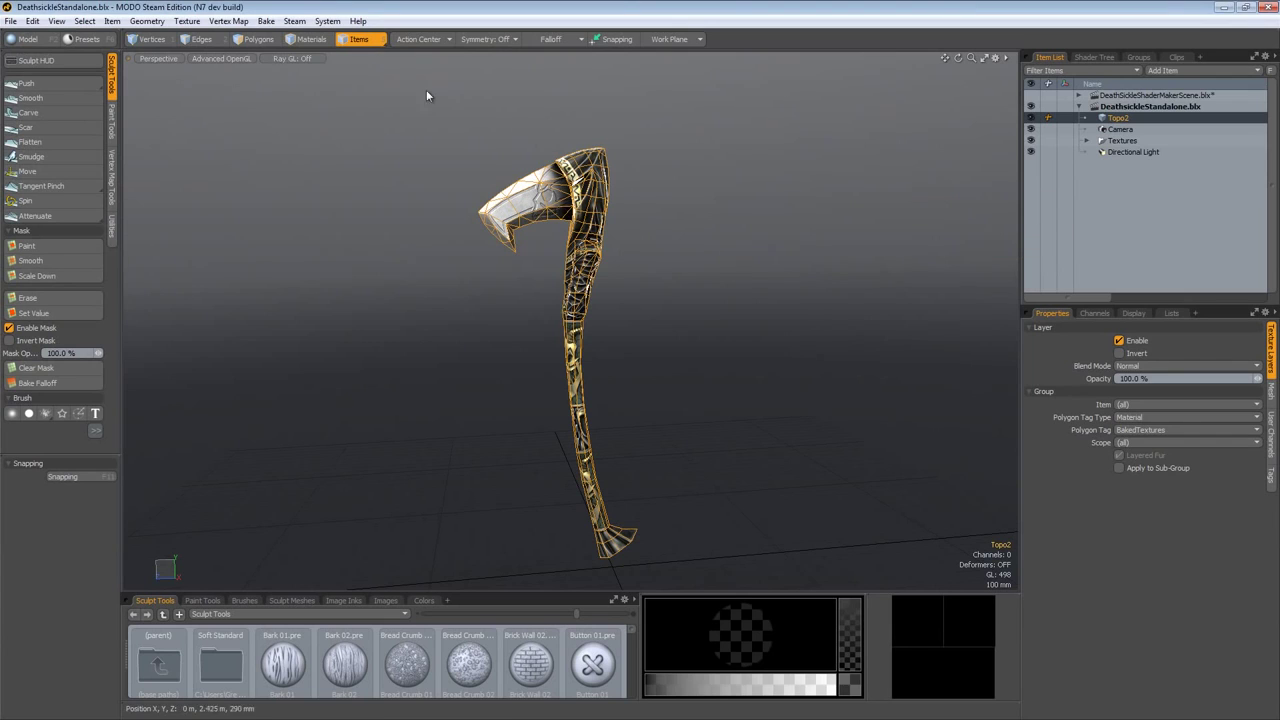
Step: Switch to Polygons mode and review the image clips and shader tree
click(257, 39)
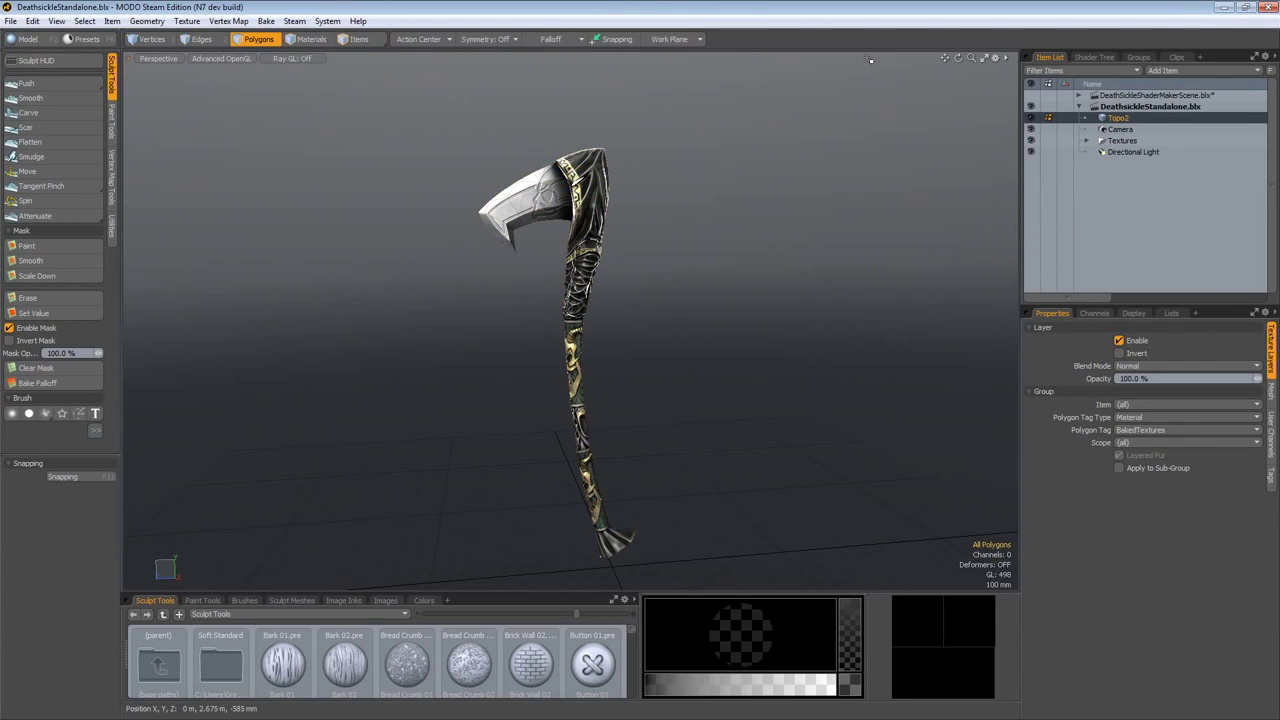
click(1176, 58)
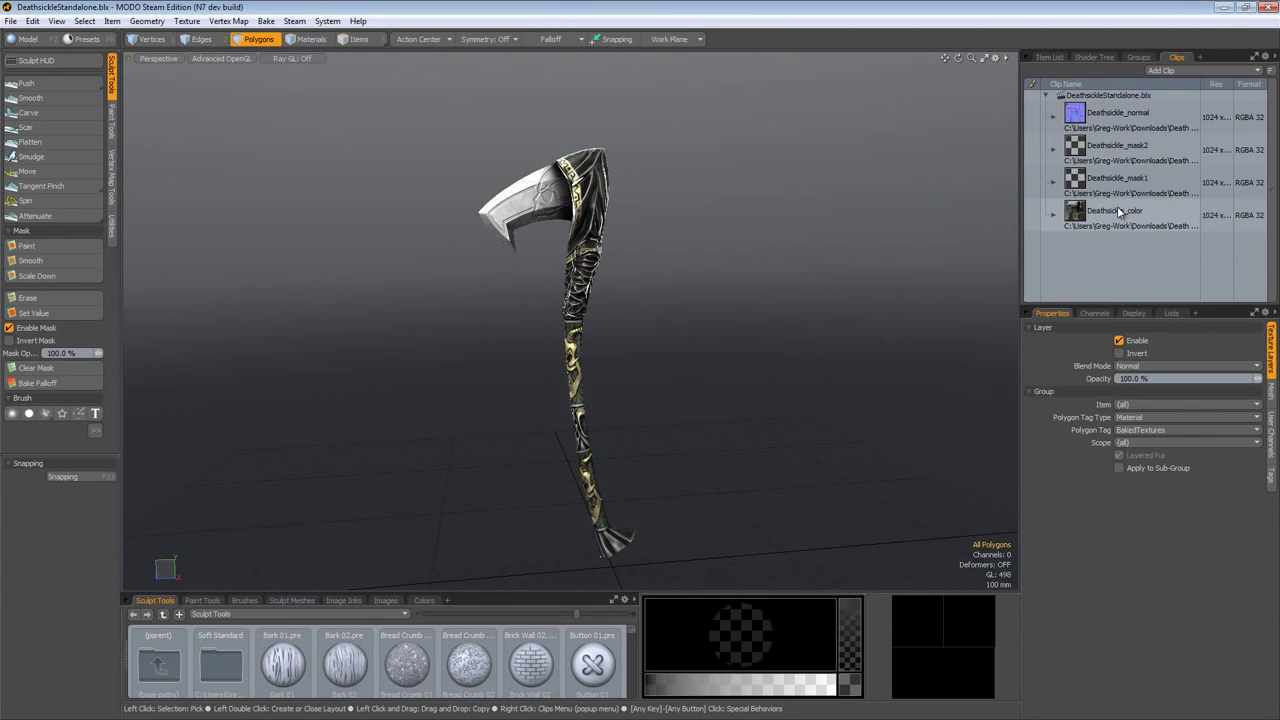
click(1085, 57)
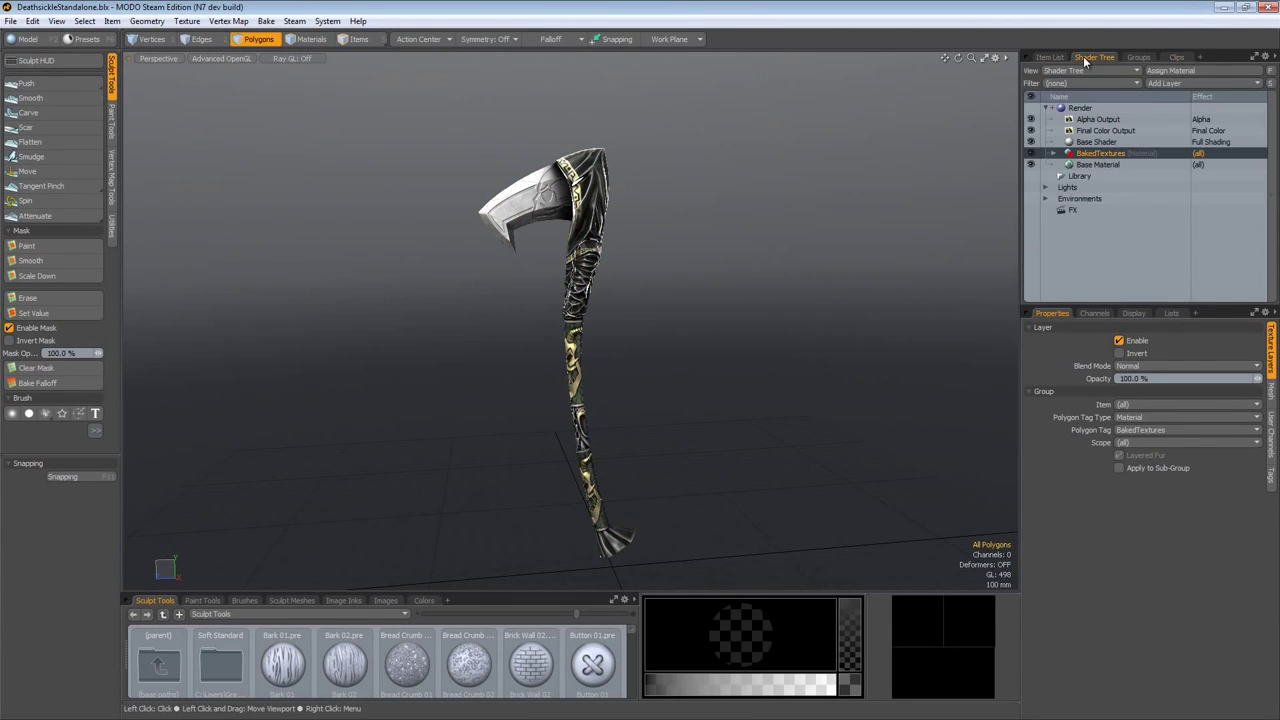
click(1049, 57)
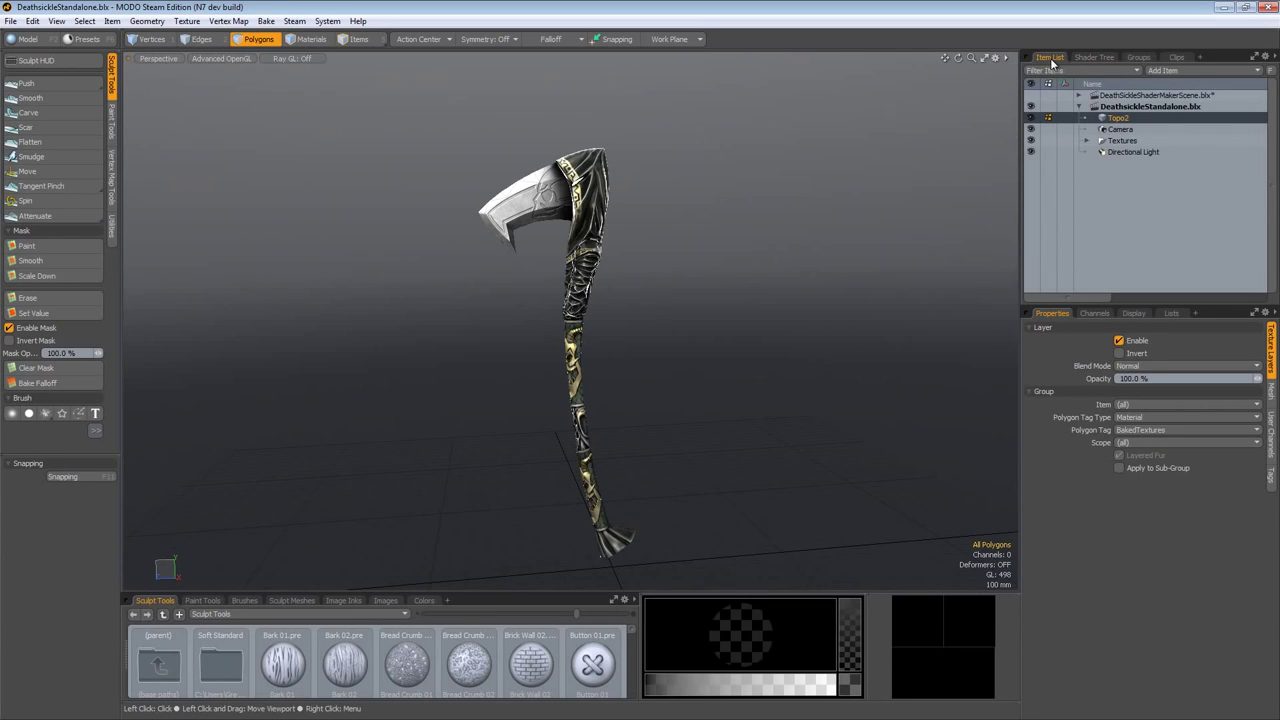
alt+drag(683, 429, 728, 426)
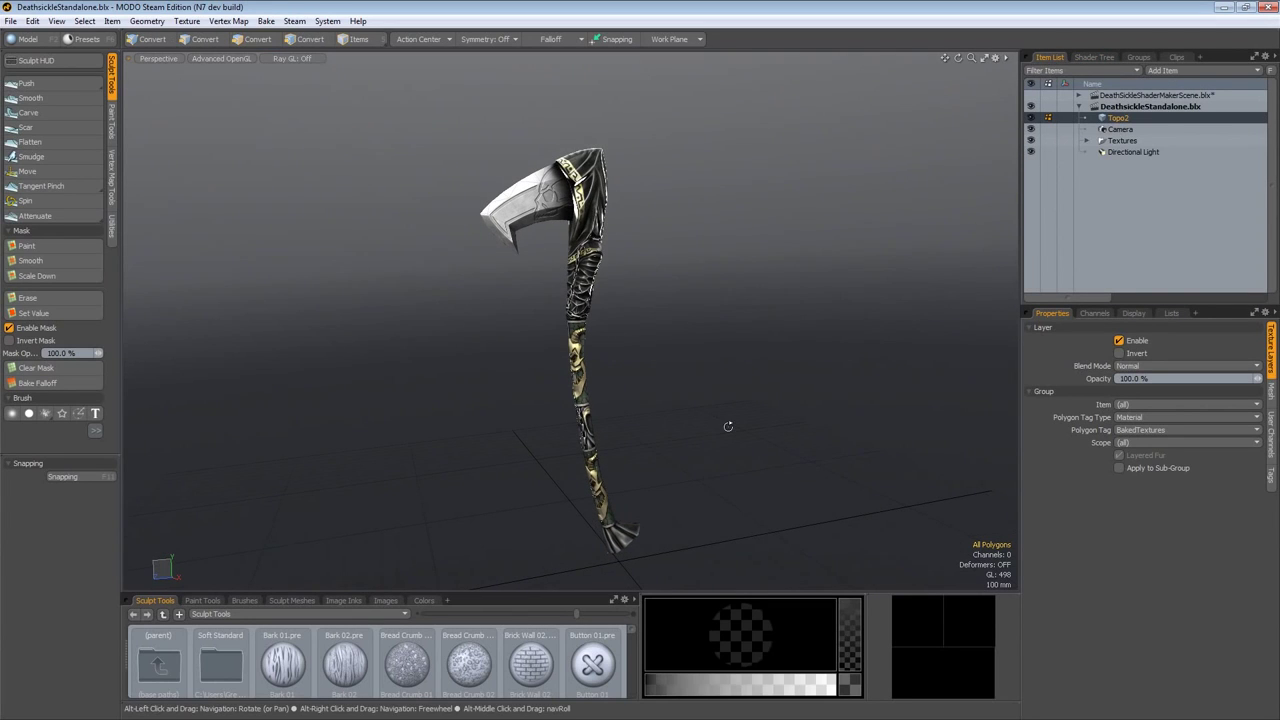
Step: Bring up the Load Scene dialog and browse to the necrolyte hero's blx folder
click(10, 20)
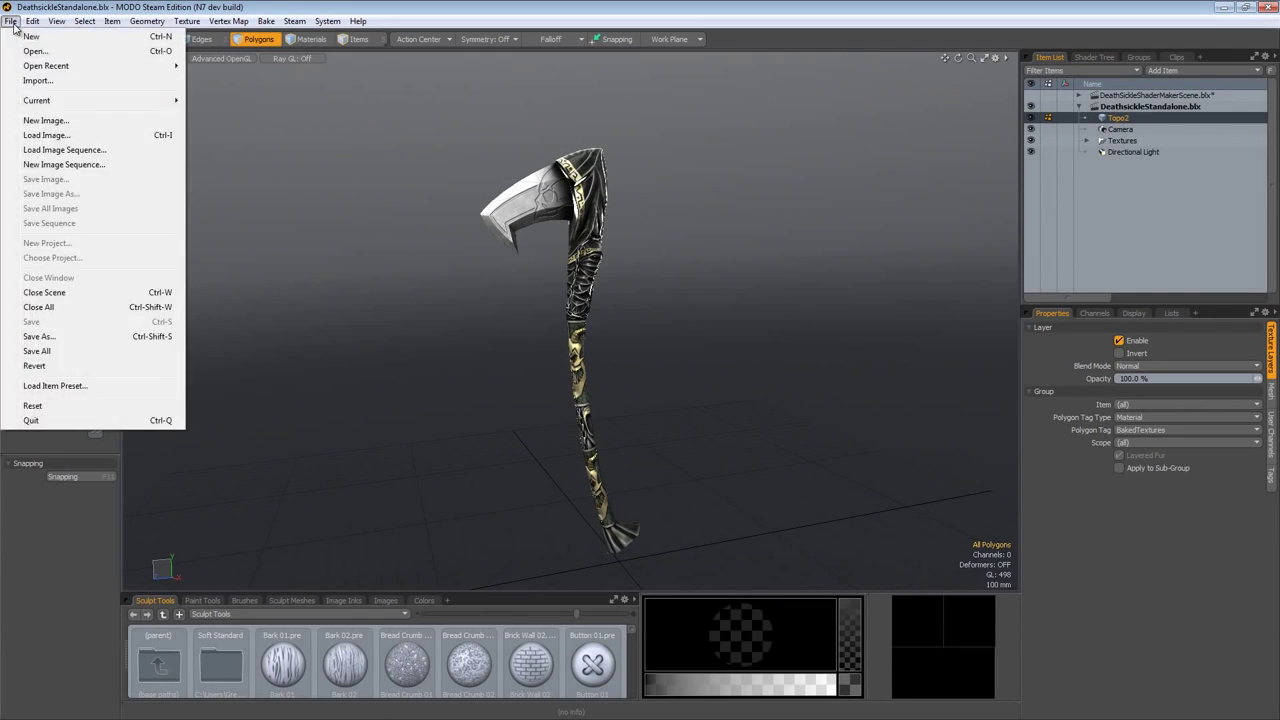
click(27, 50)
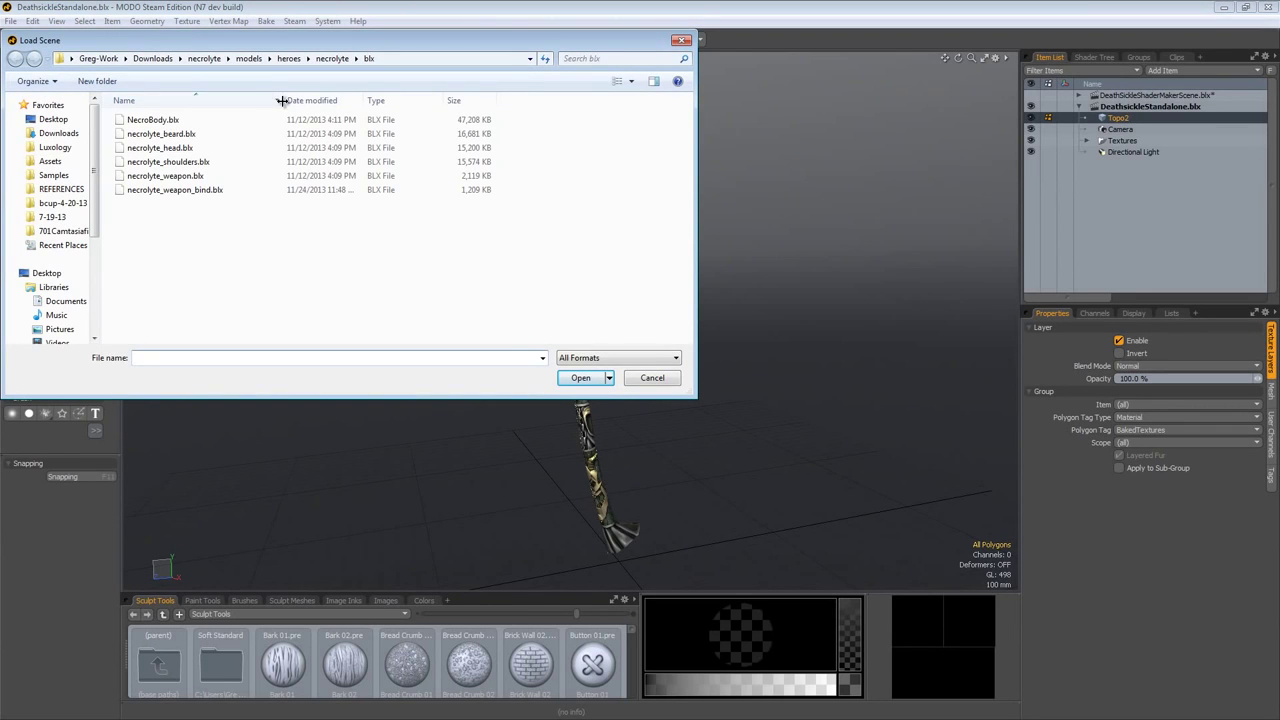
click(331, 58)
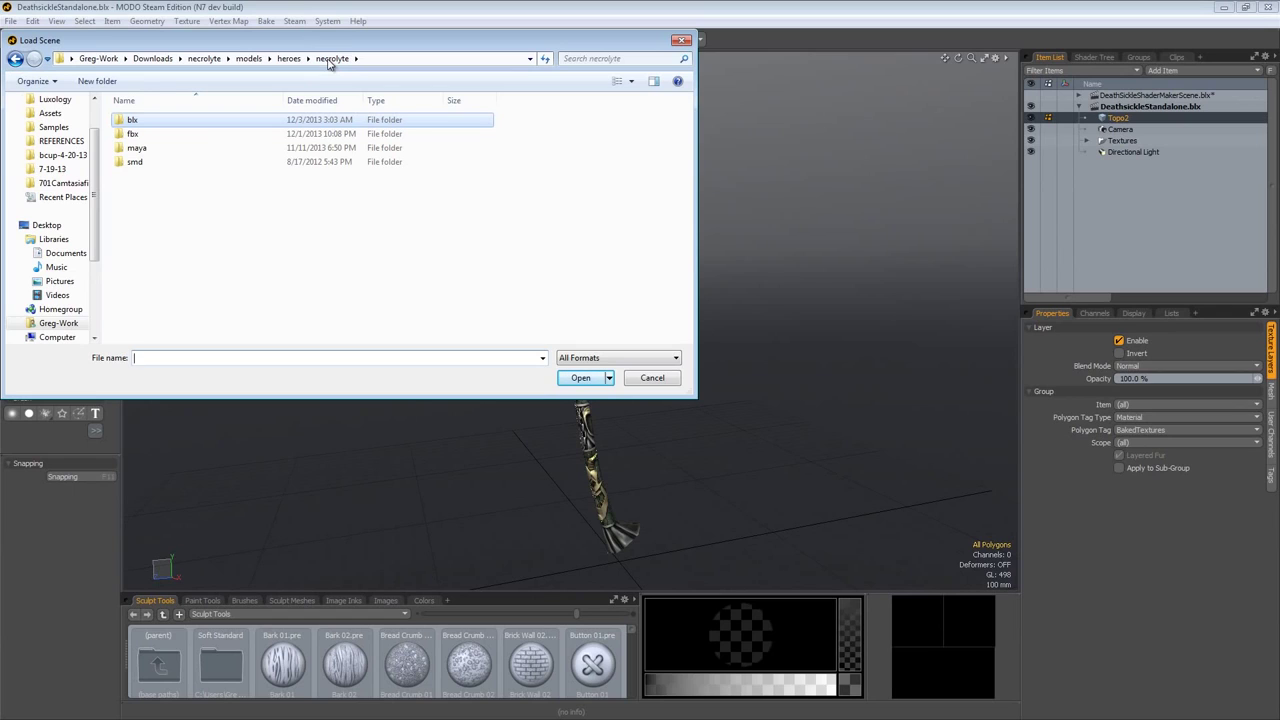
double_click(155, 121)
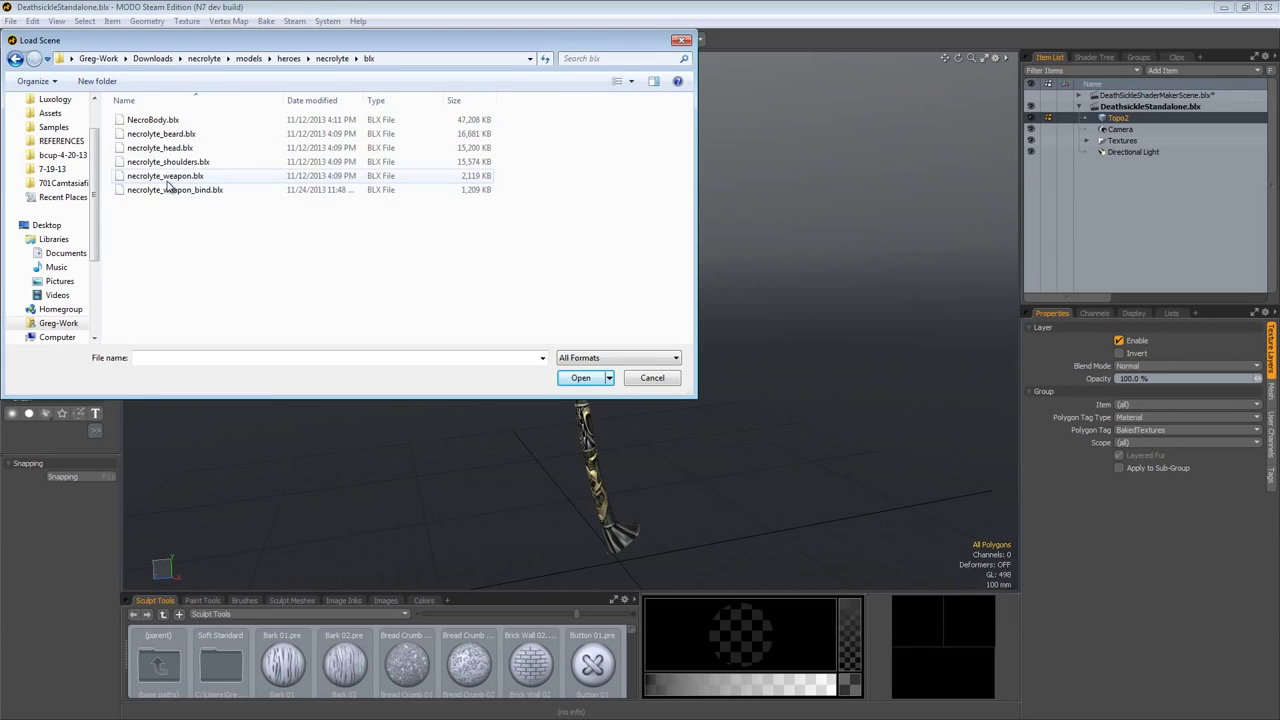
Step: Open necrolyte_weapon.blx and import the Topo2 sickle mesh into it
double_click(166, 177)
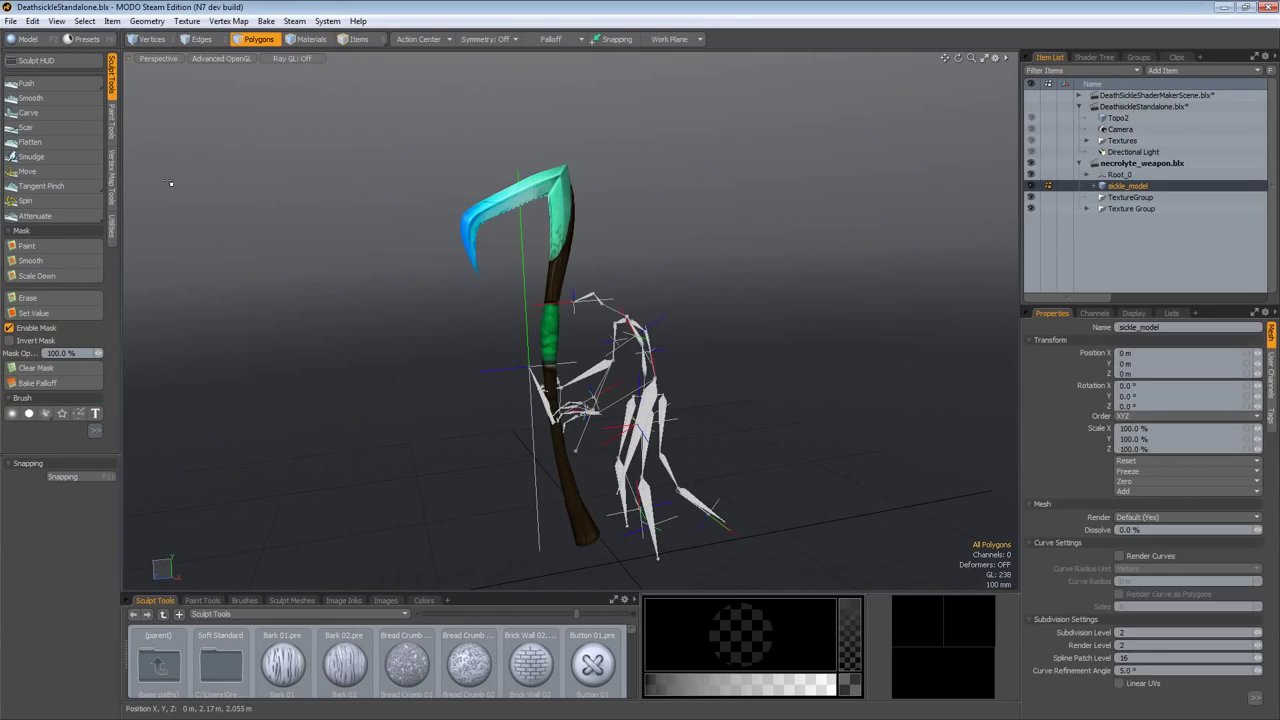
alt+drag(416, 337, 576, 375)
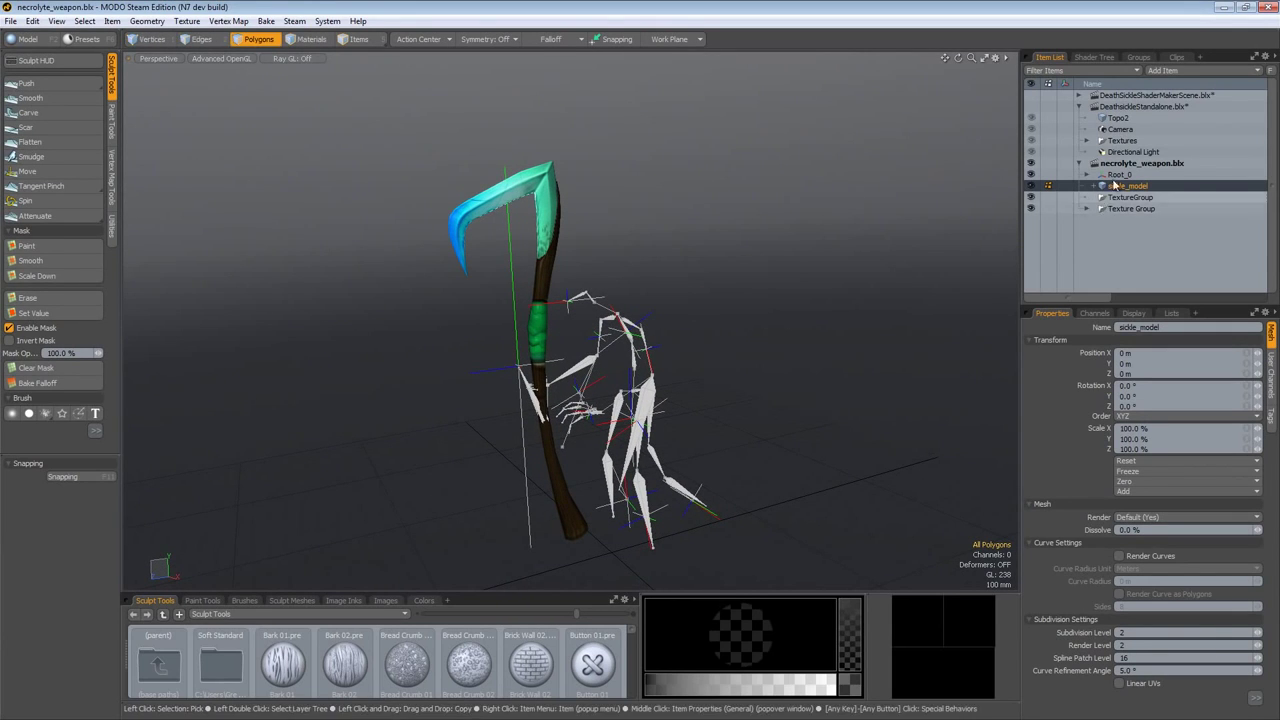
click(1133, 118)
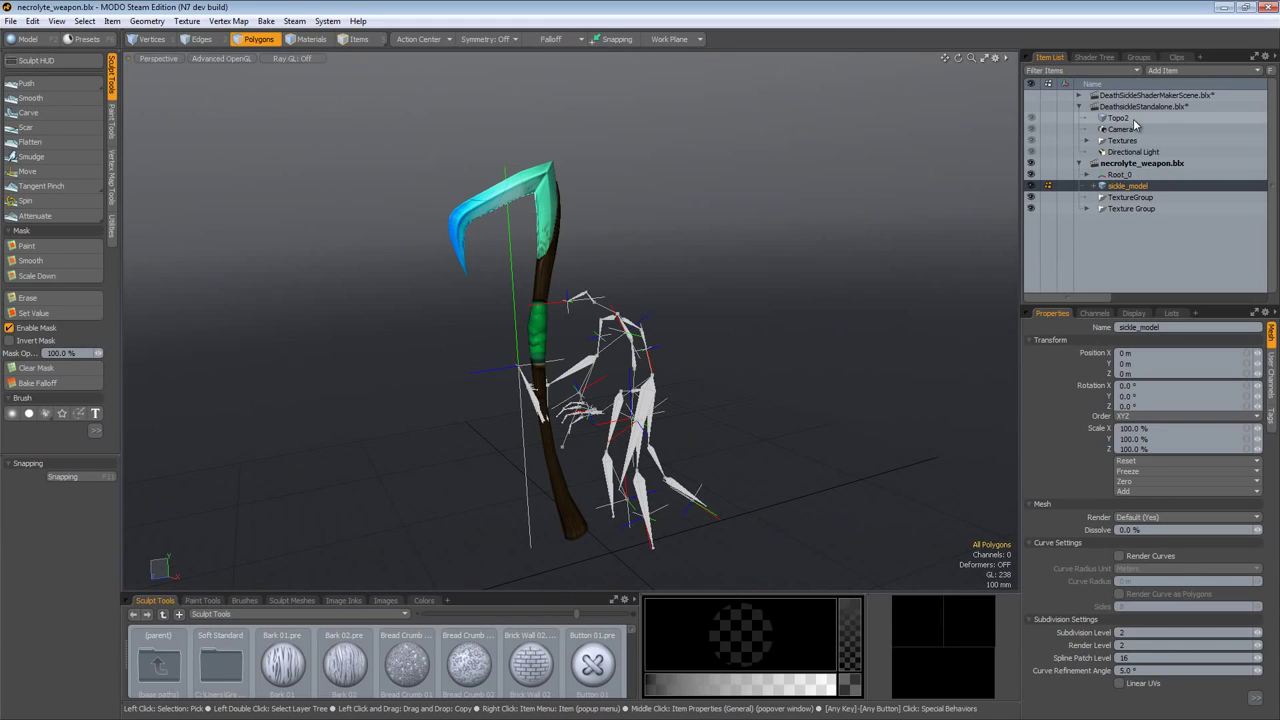
drag(1133, 116, 1142, 174)
click(1022, 225)
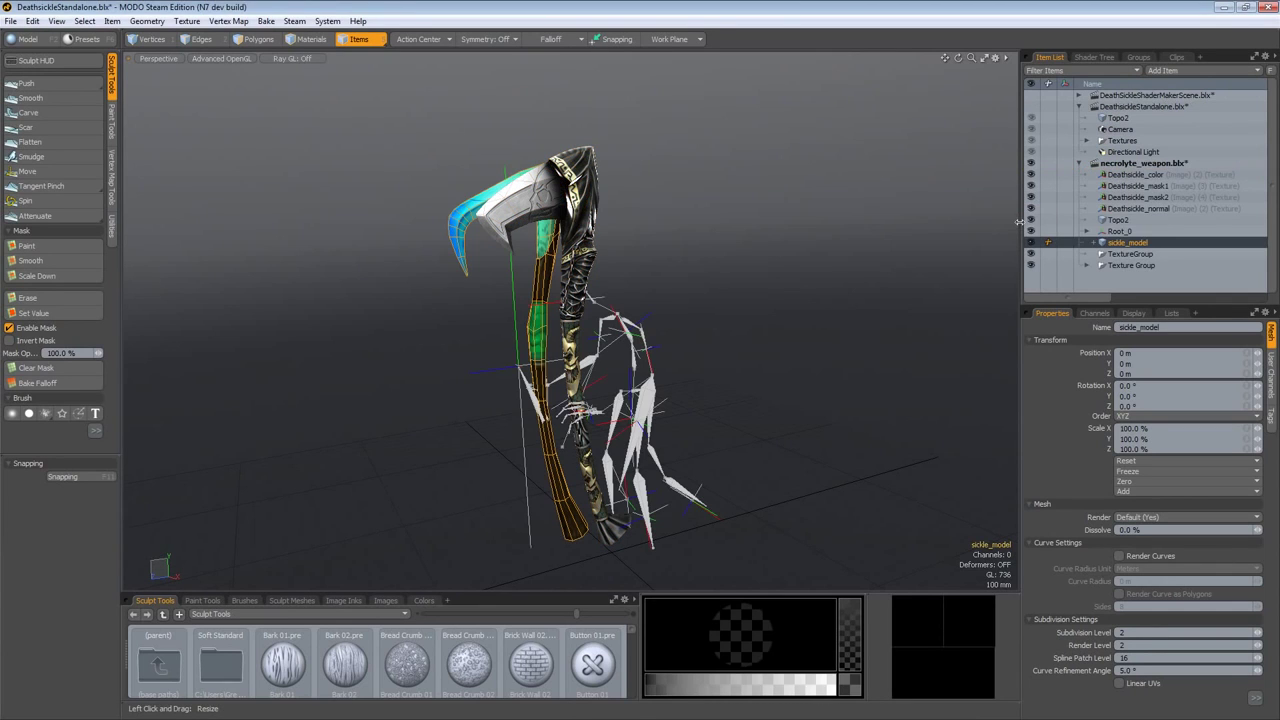
Step: Select the four Deathsickle texture items and nest them under Root_0
click(1118, 220)
click(1128, 207)
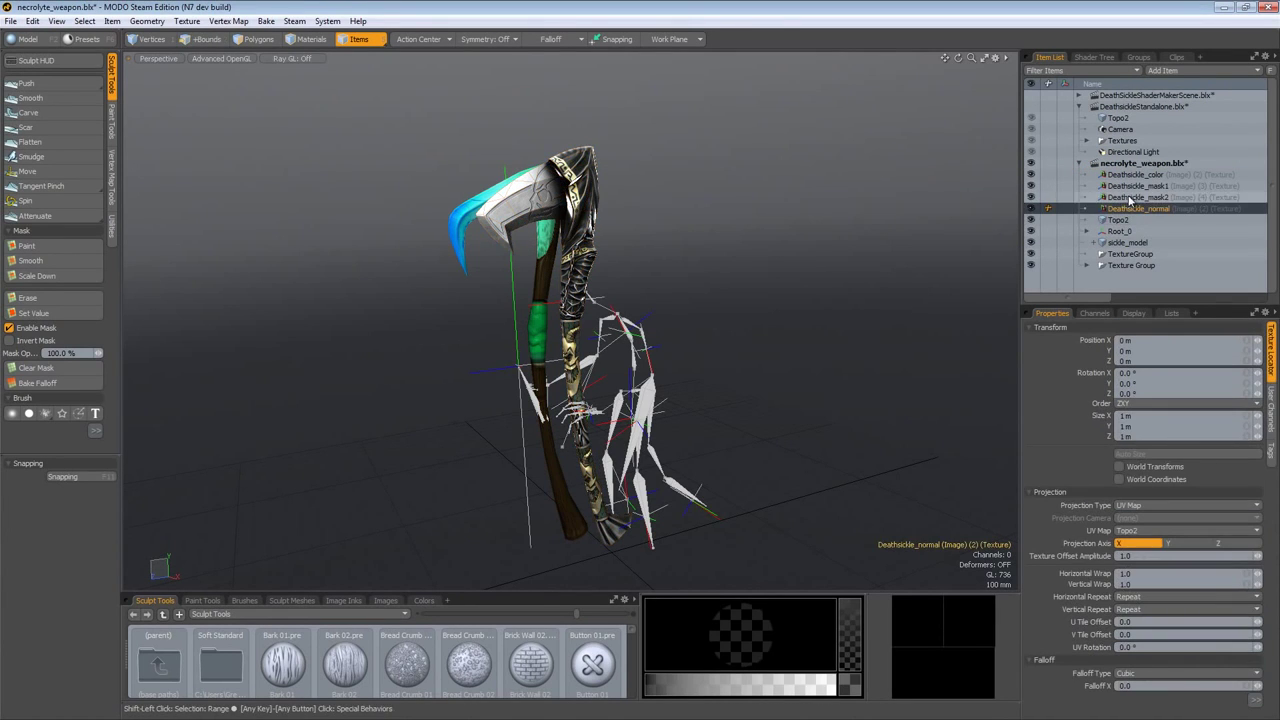
shift+click(1135, 174)
drag(1137, 208, 1148, 259)
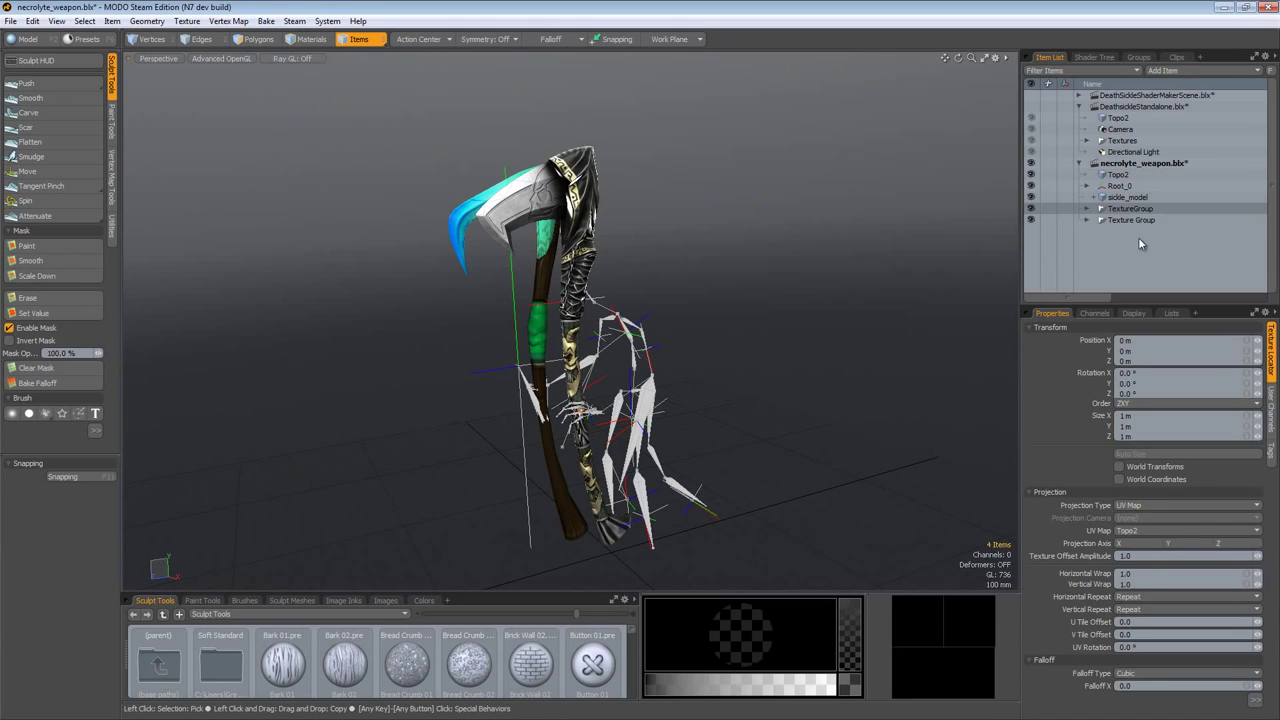
Step: Move the Topo2 mesh along Z, settling at 99 mm
click(590, 210)
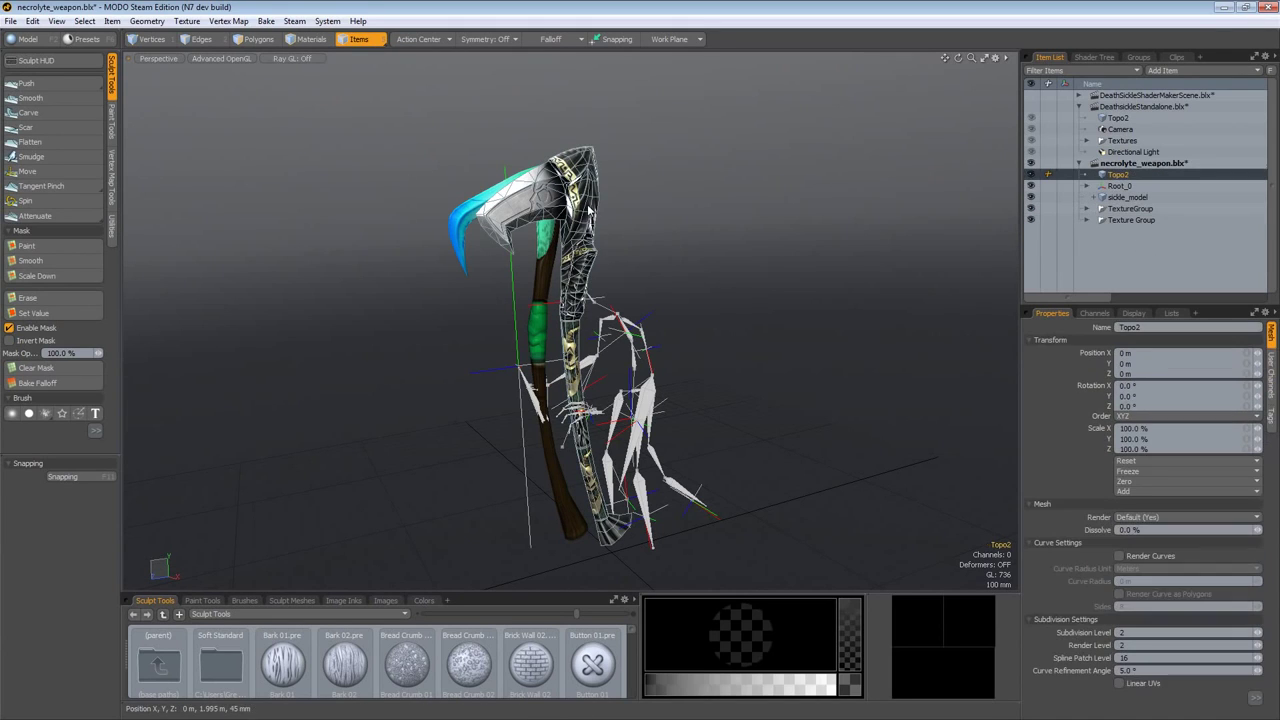
click(257, 39)
key(w)
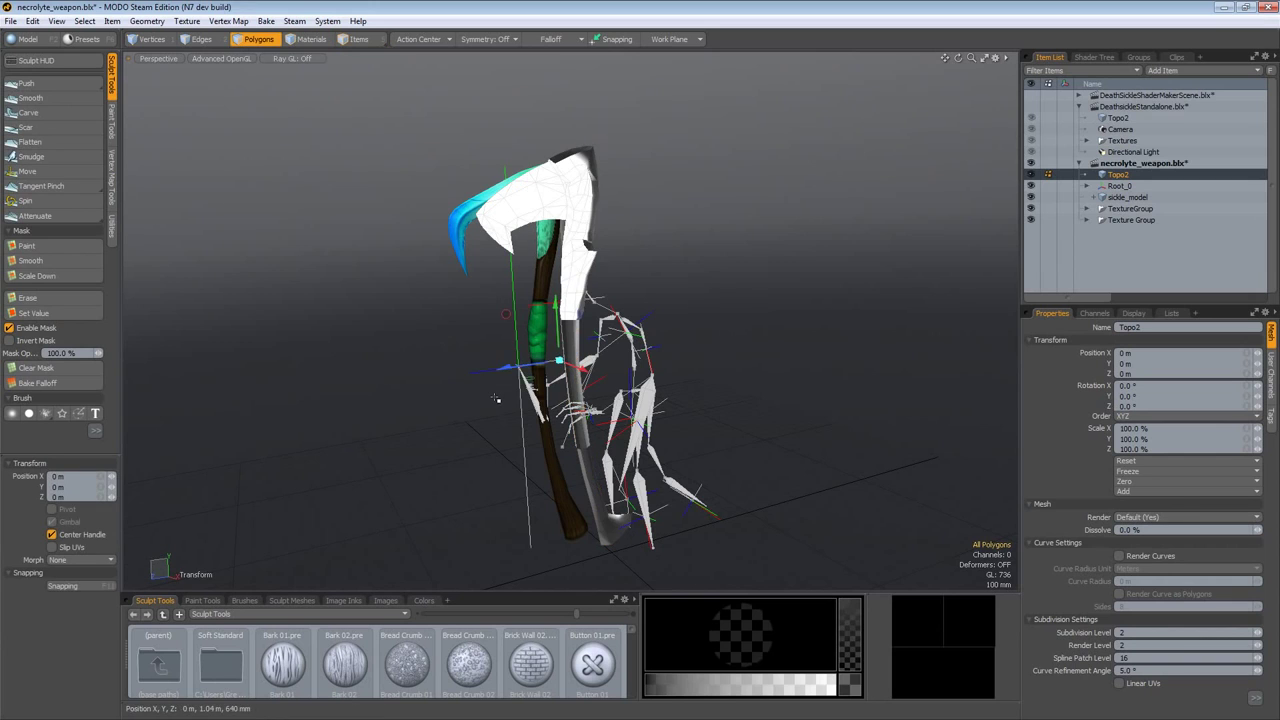
drag(515, 372, 600, 382)
mouse_move(486, 350)
mouse_down()
mouse_move(495, 345)
mouse_move(486, 350)
mouse_up()
key(space)
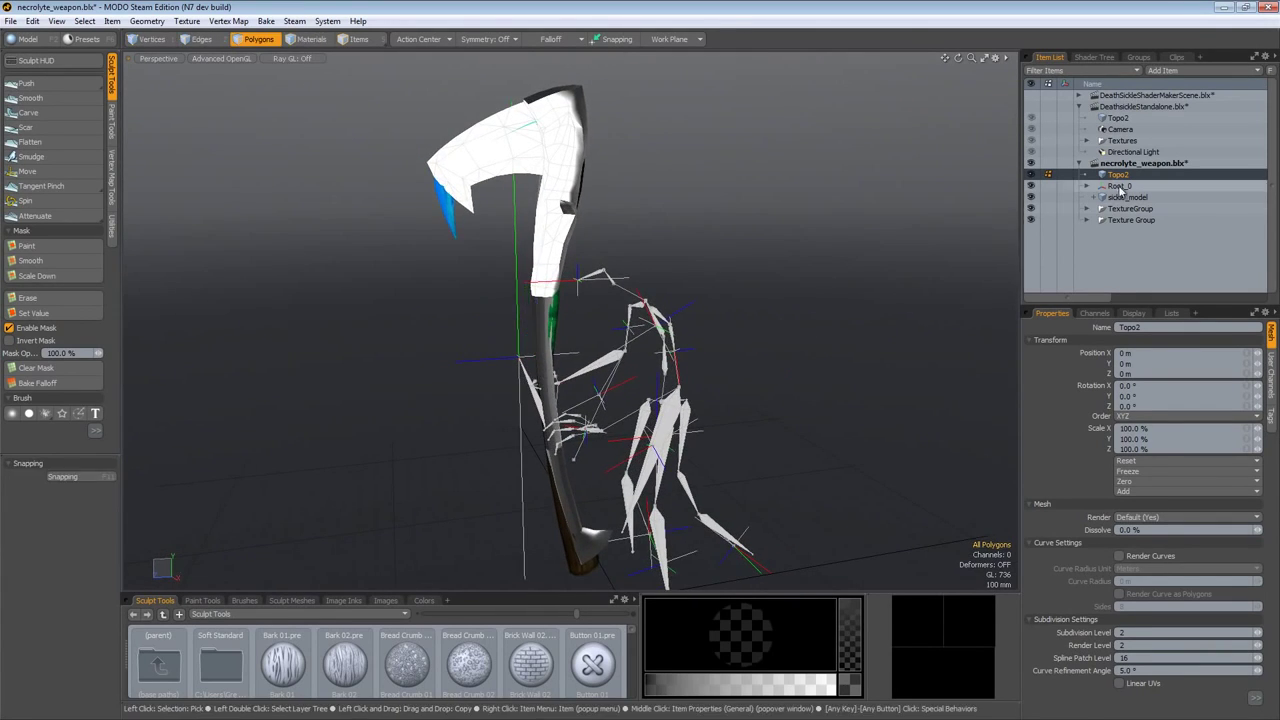
Step: Delete the old sickle_model item
right_click(1125, 199)
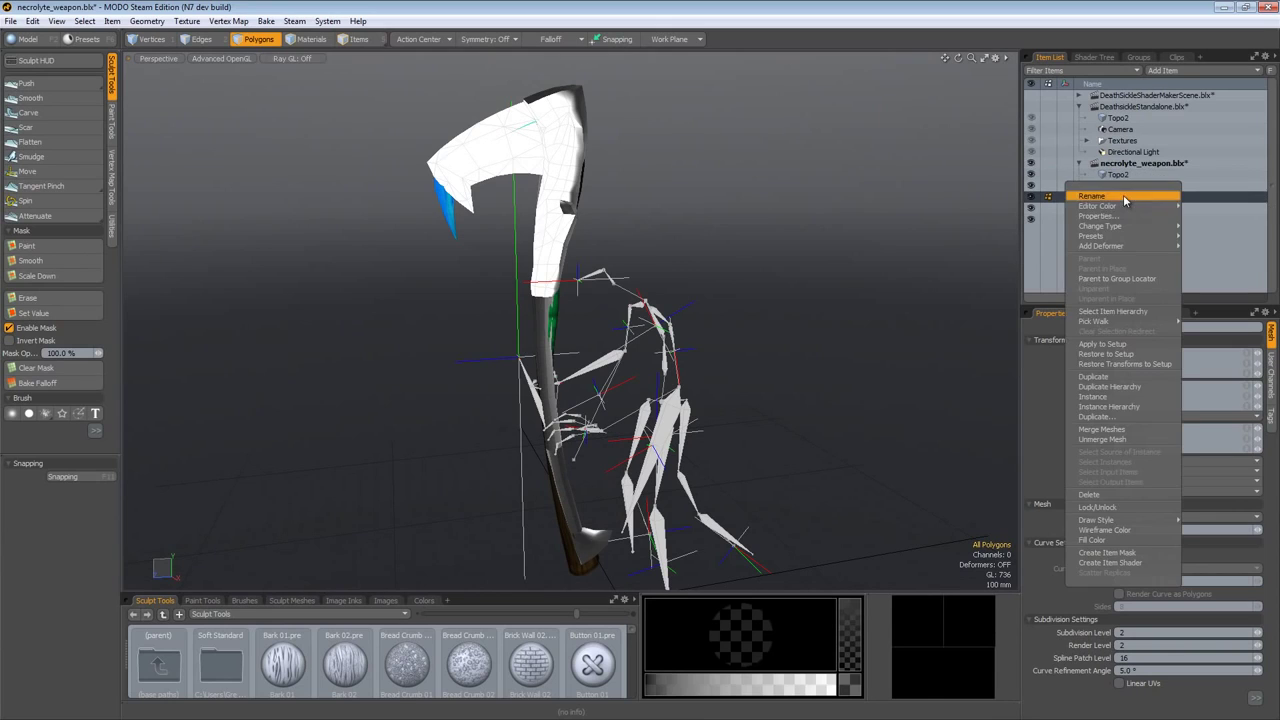
click(1122, 497)
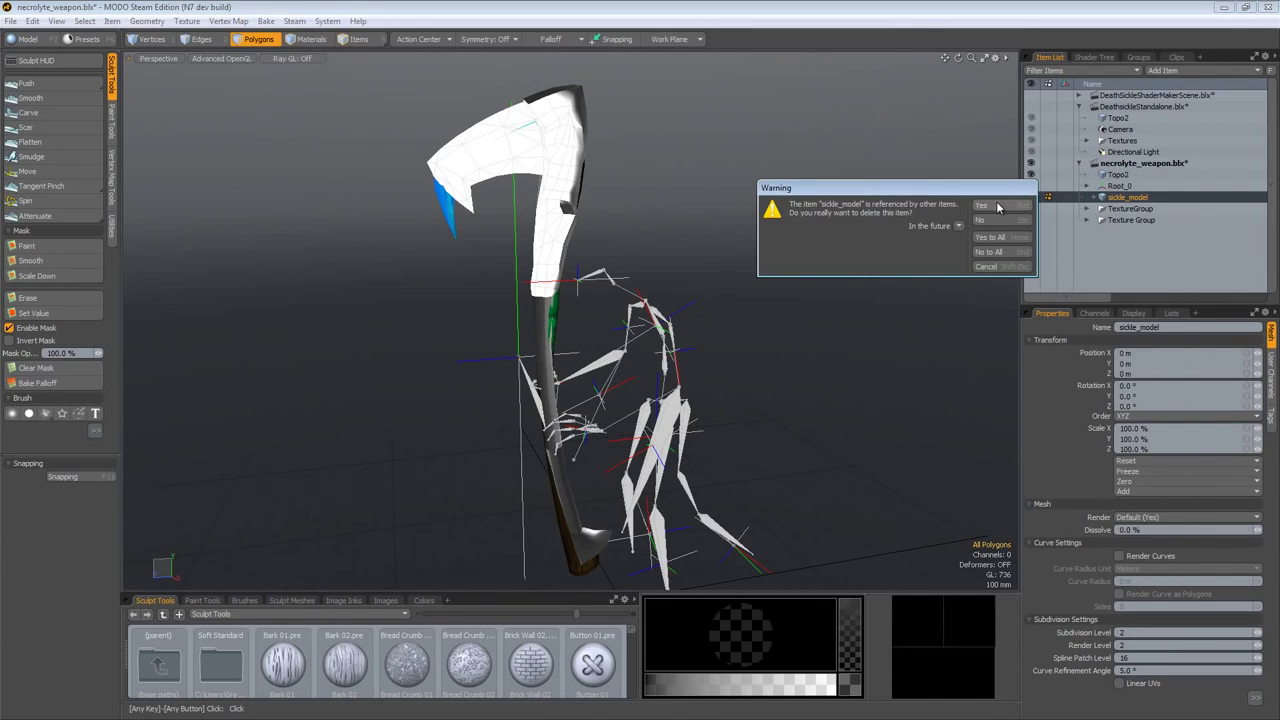
click(988, 205)
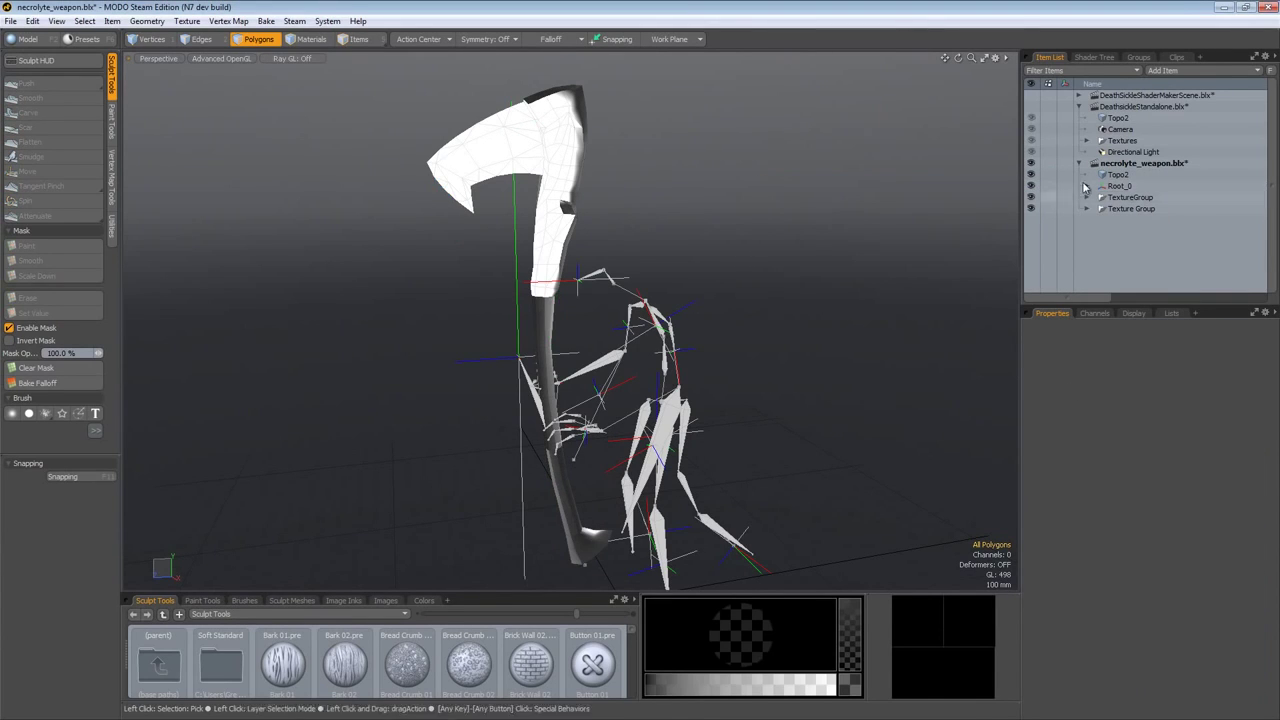
click(1118, 176)
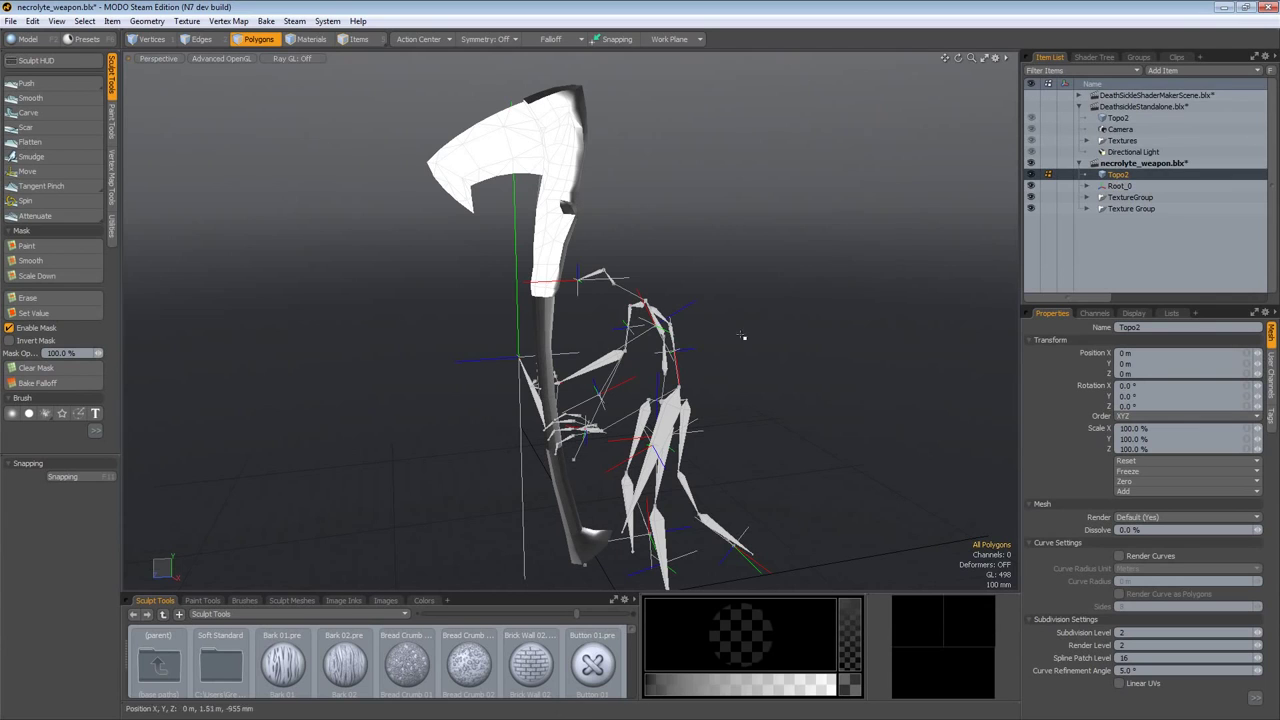
Step: Undo the sickle_model deletion and shift Topo2 10 mm left along X
alt+drag(720, 363, 920, 406)
key(ctrl+z)
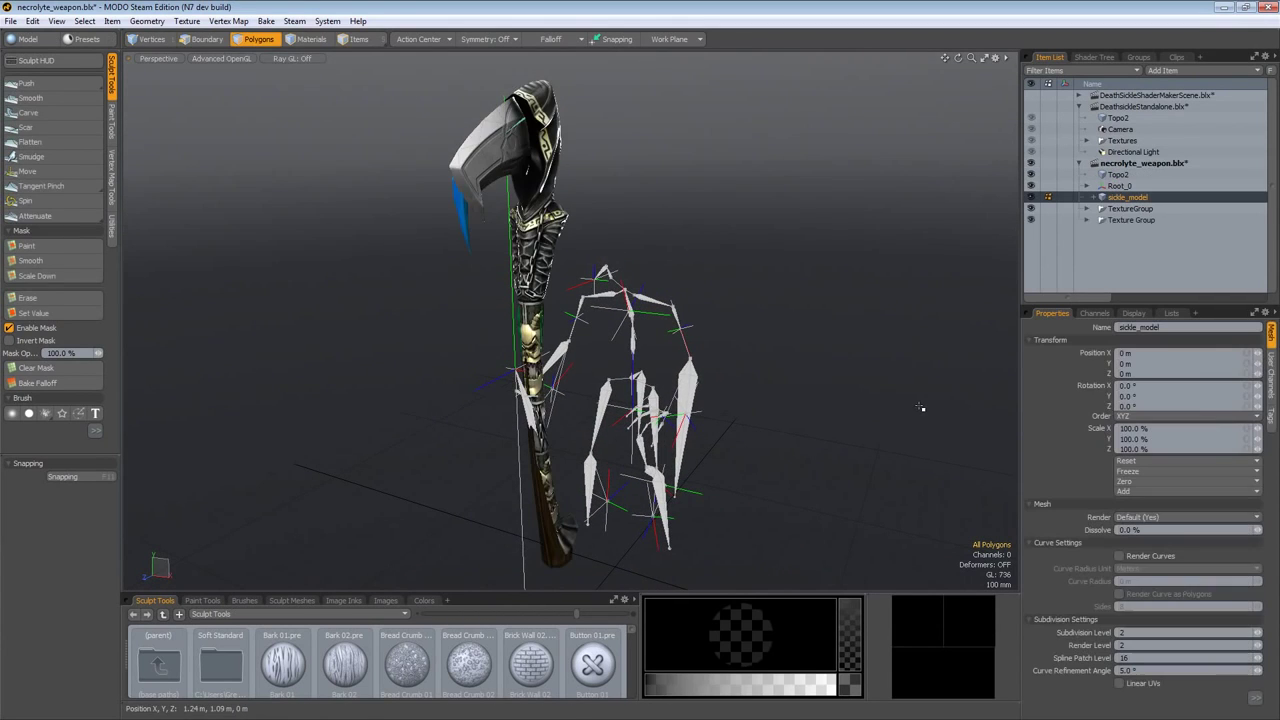
alt+drag(675, 394, 820, 375)
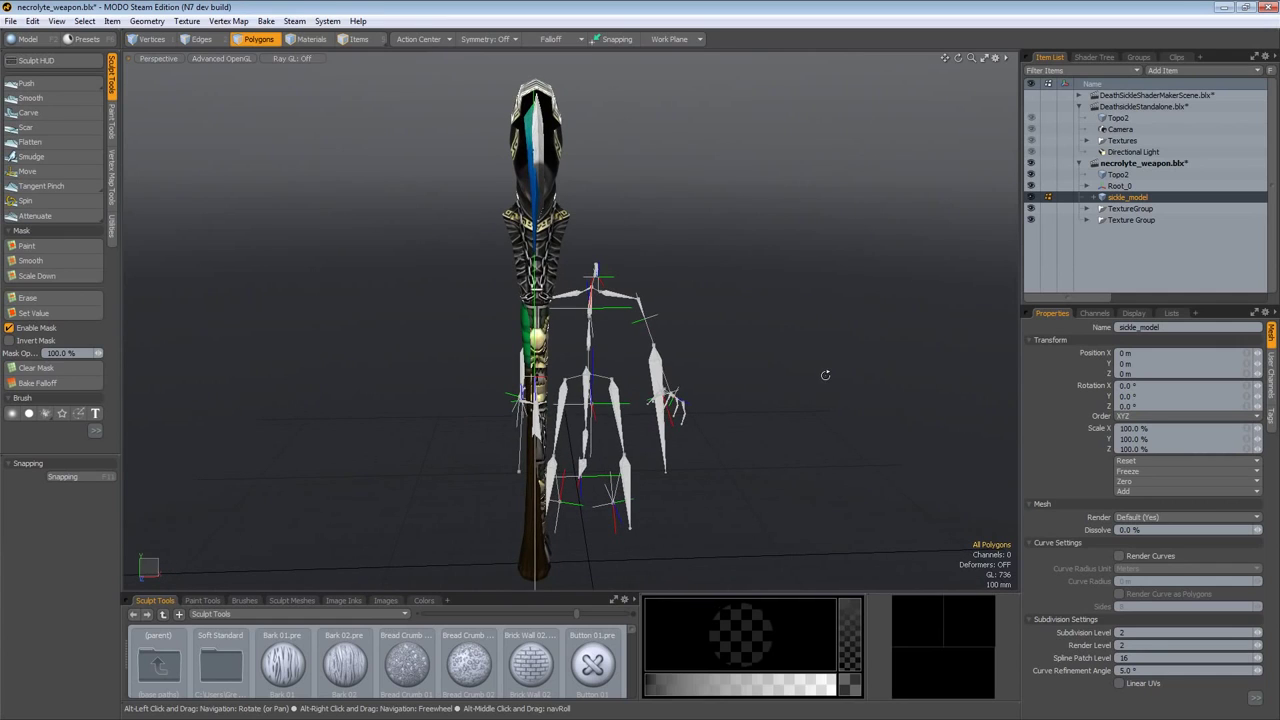
scroll(570, 408, up, 4)
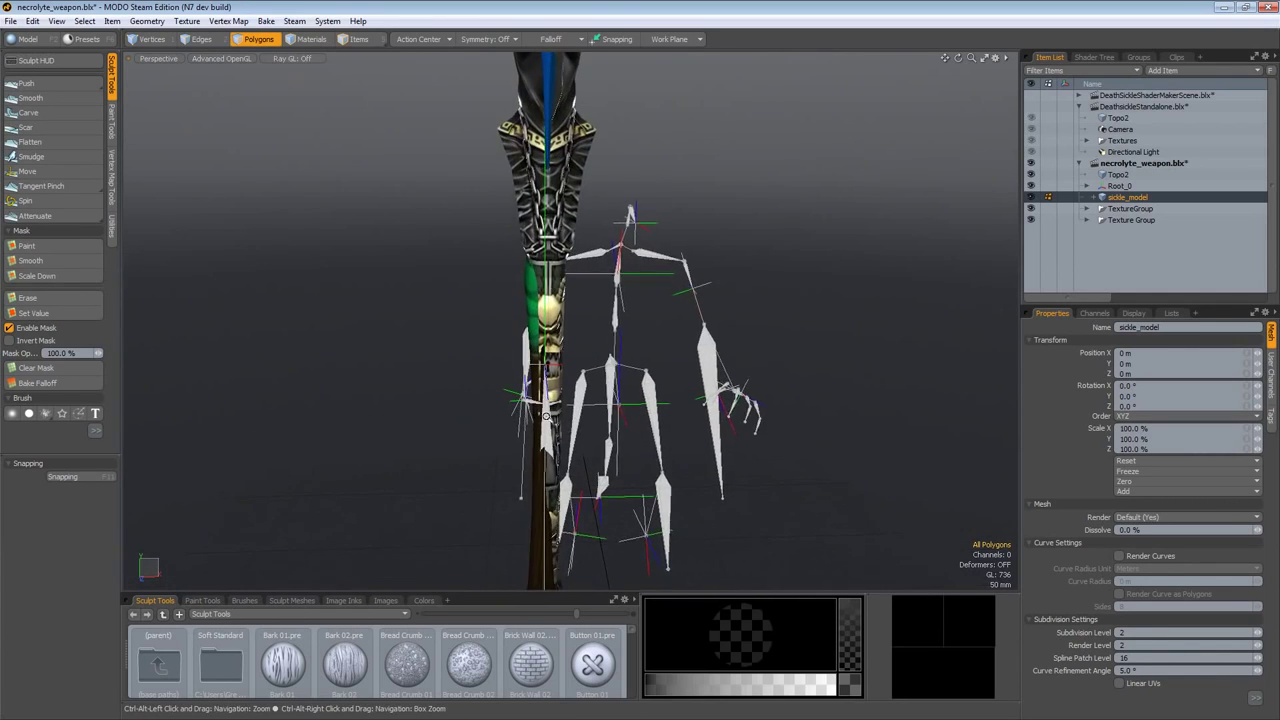
key(w)
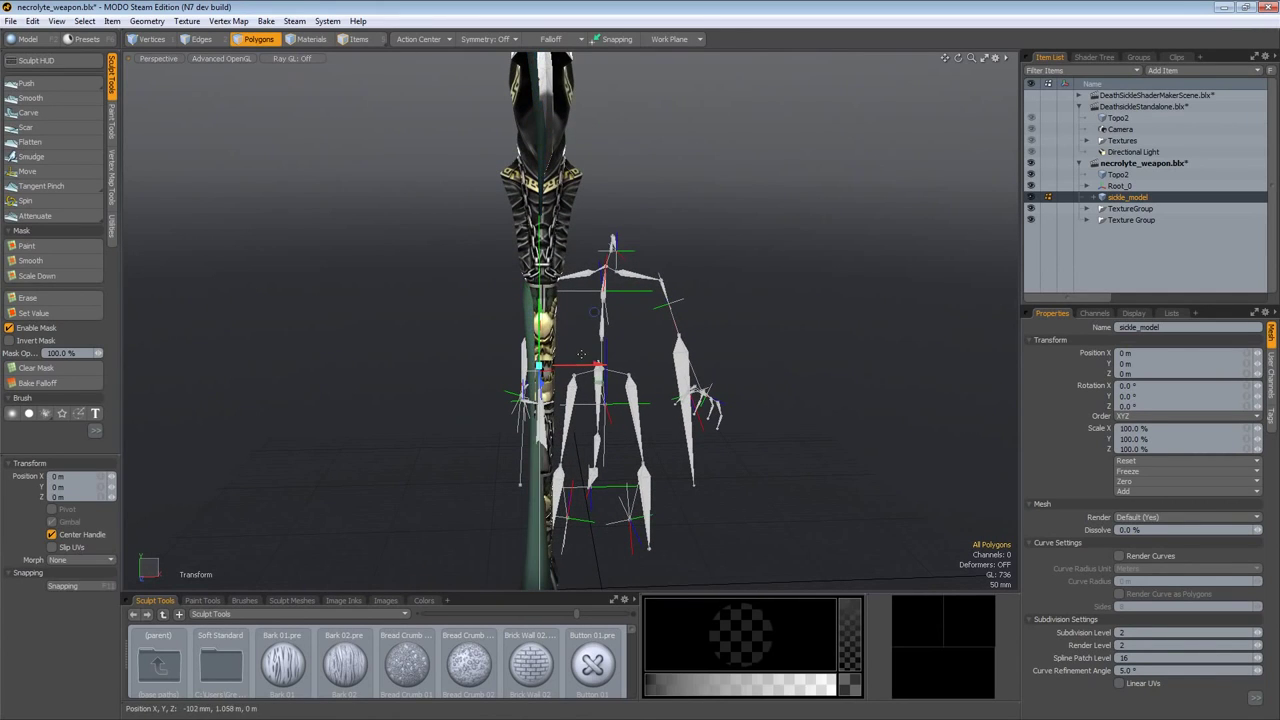
drag(594, 366, 591, 366)
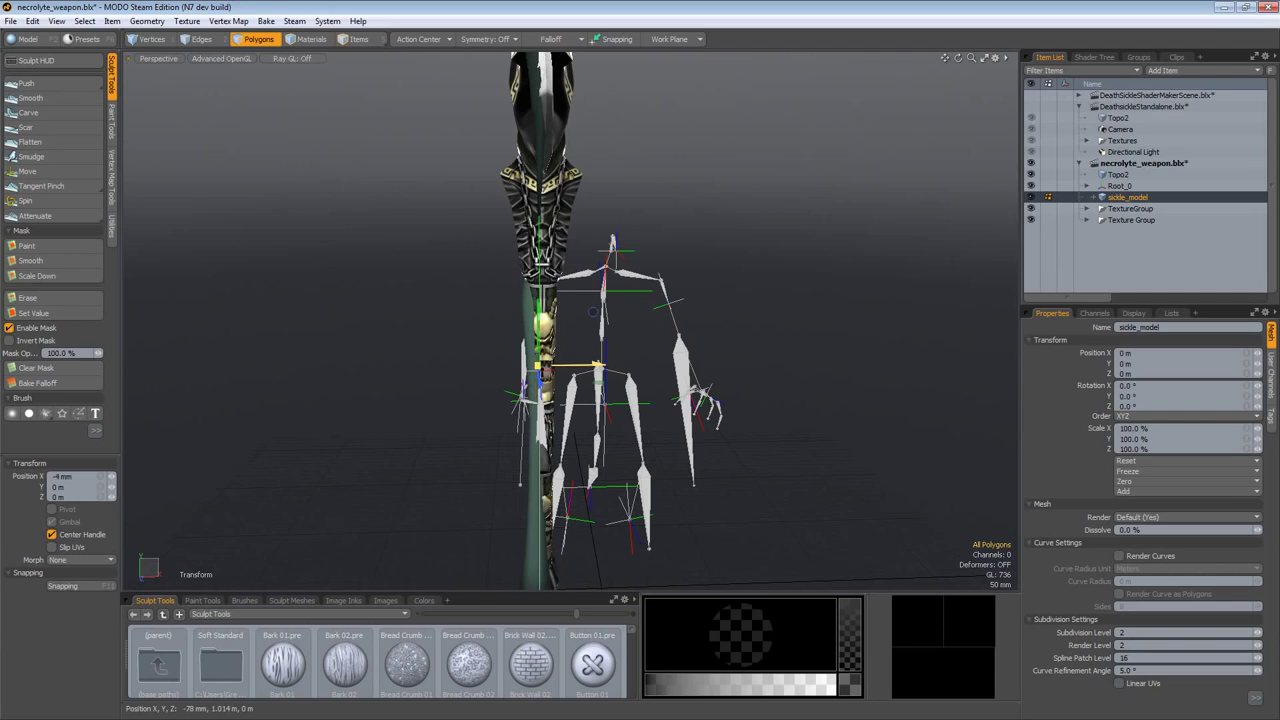
key(ctrl+z)
key(ctrl+z)
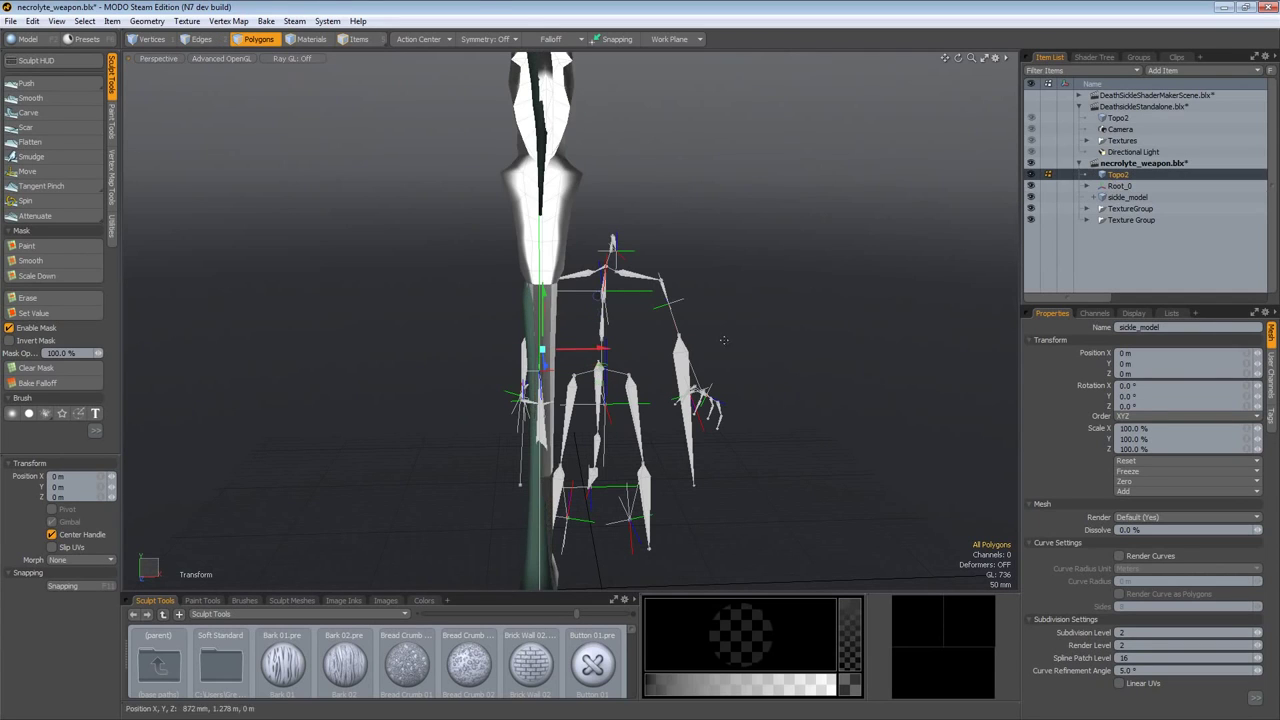
drag(597, 349, 593, 349)
key(space)
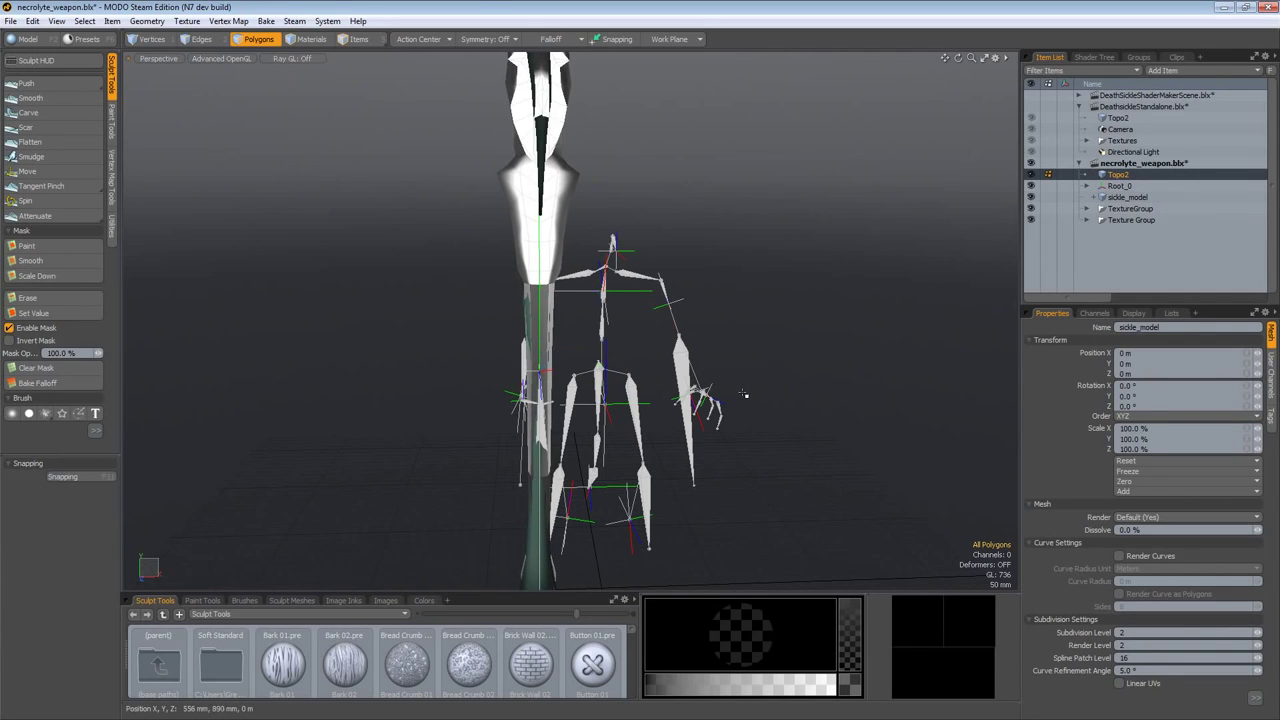
key(space)
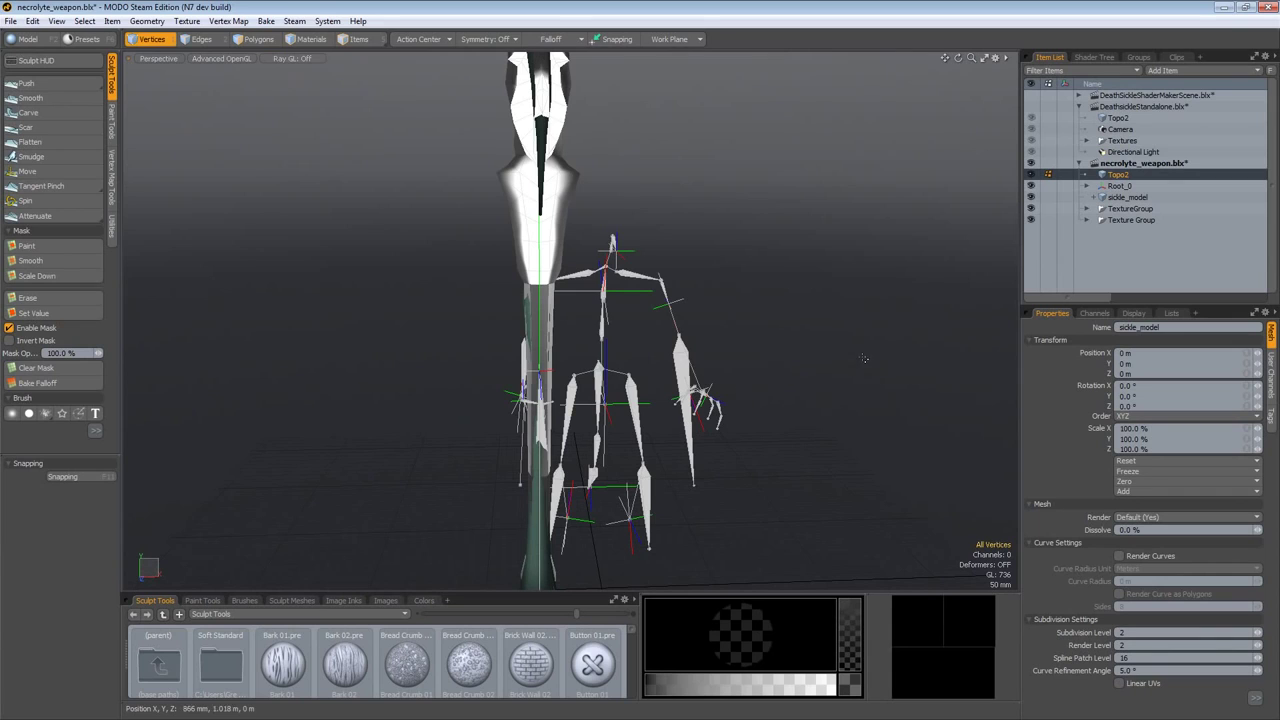
Step: Delete sickle_model permanently with Yes to All
right_click(1104, 198)
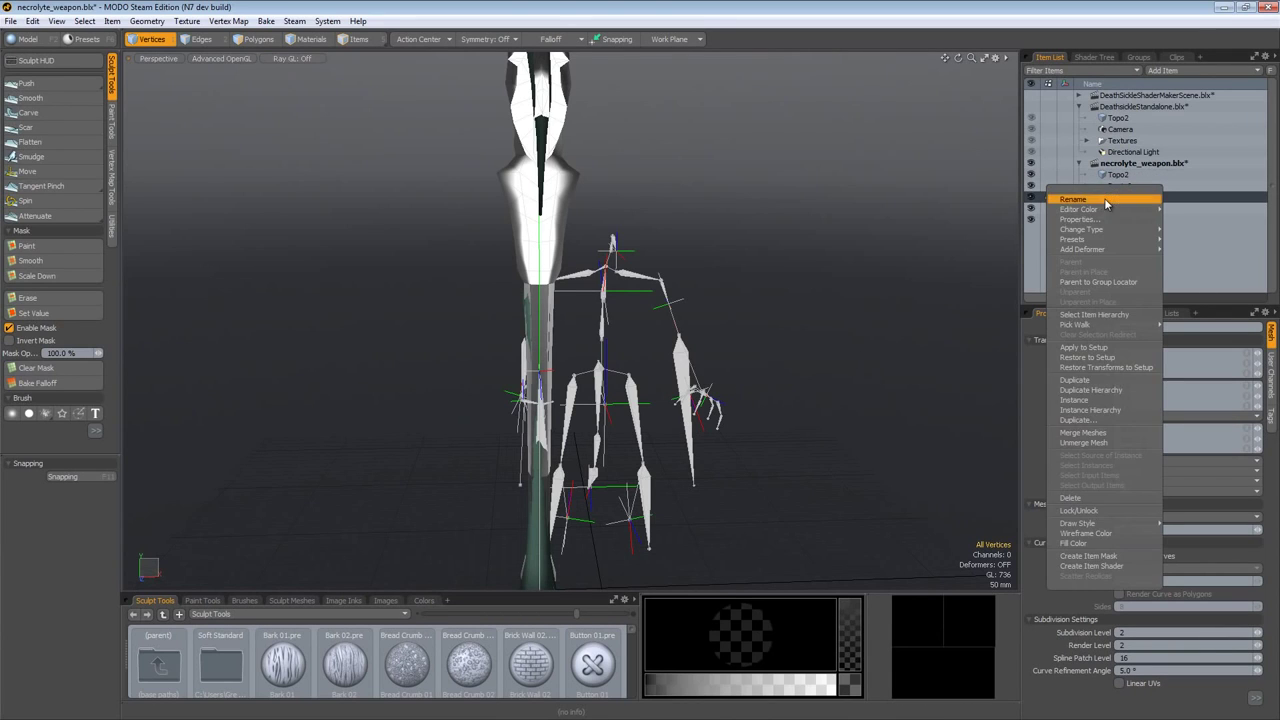
click(1108, 497)
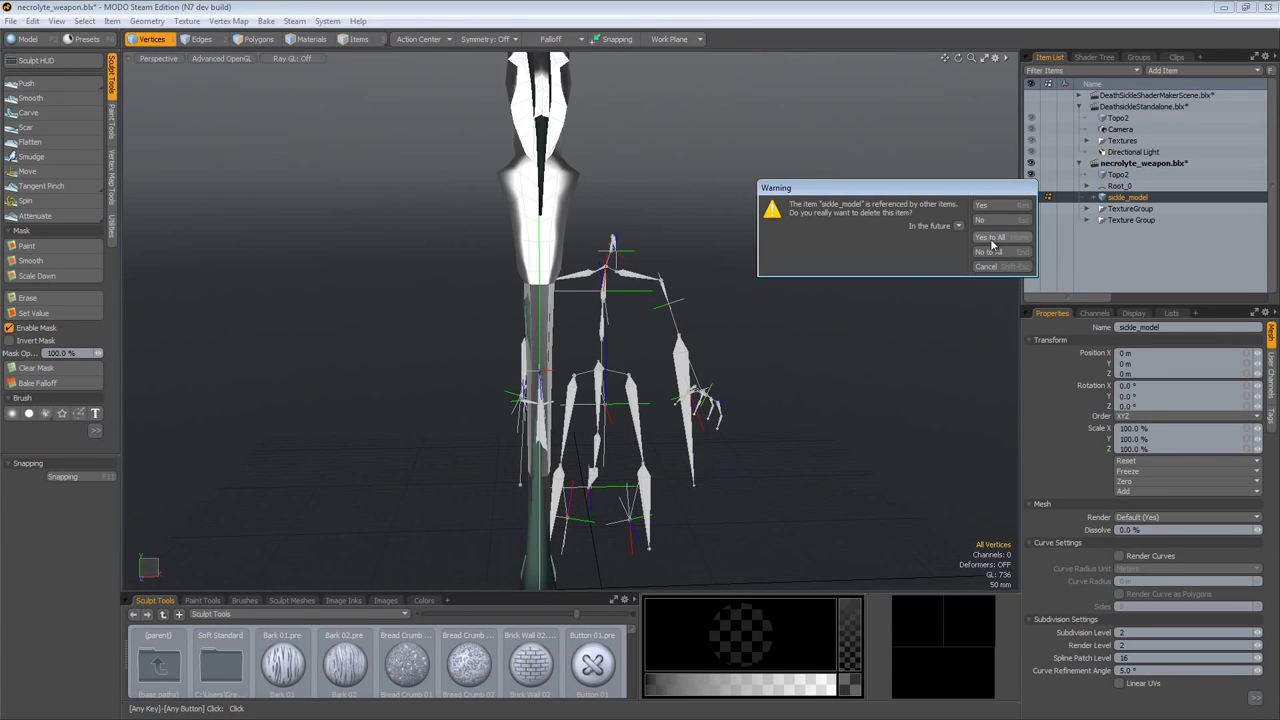
click(990, 240)
alt+drag(540, 380, 482, 396)
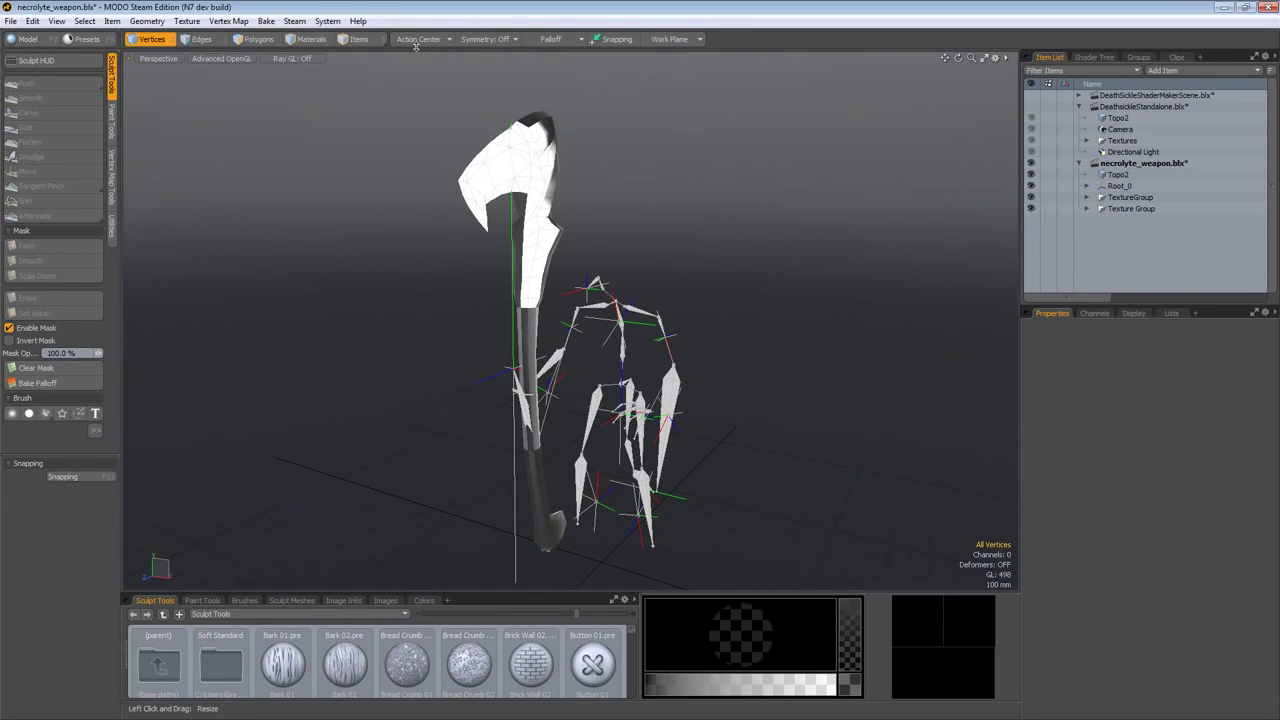
Step: Enable imported shaders, move BakedTextures to the top of Render, and delete the imported shaders group
click(1097, 57)
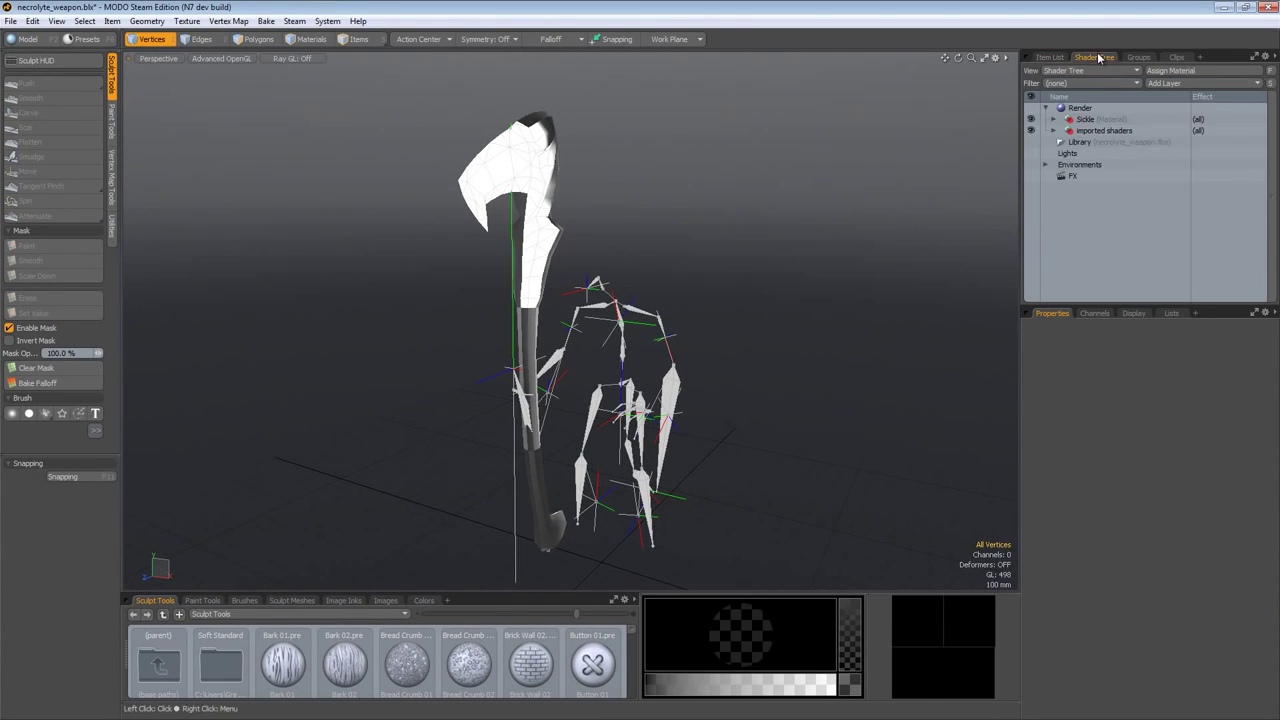
click(1031, 130)
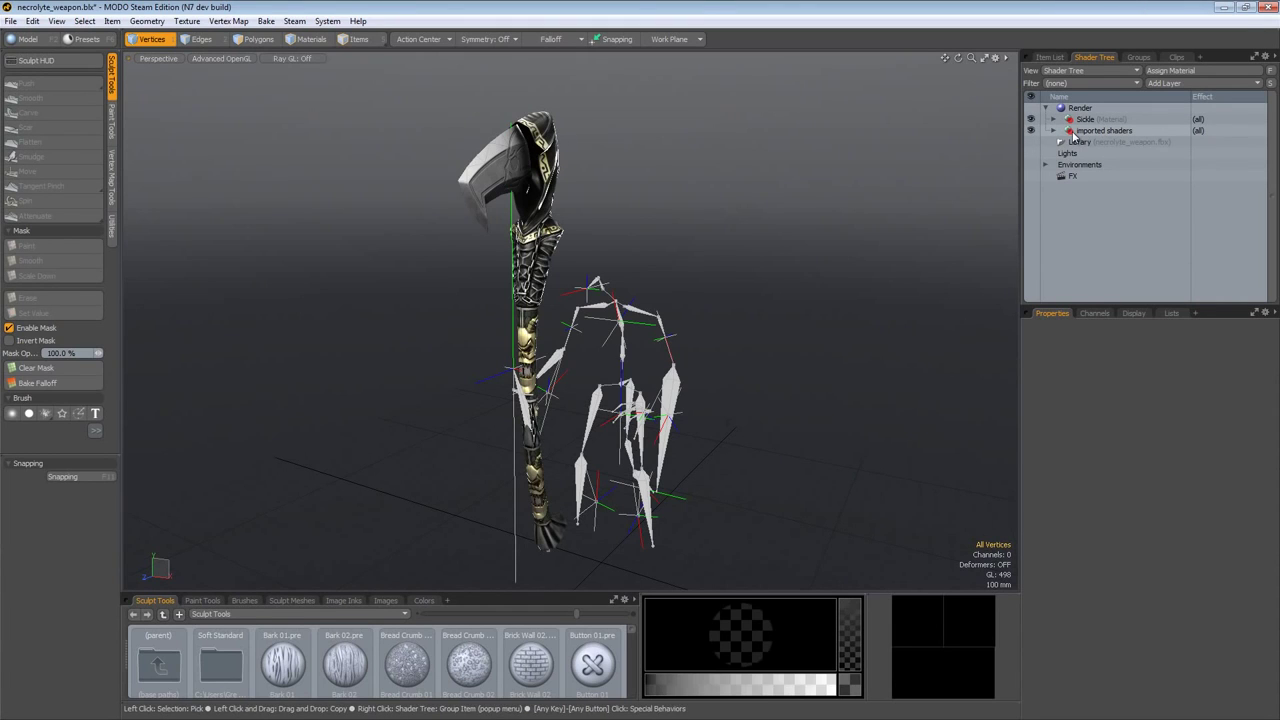
click(1054, 131)
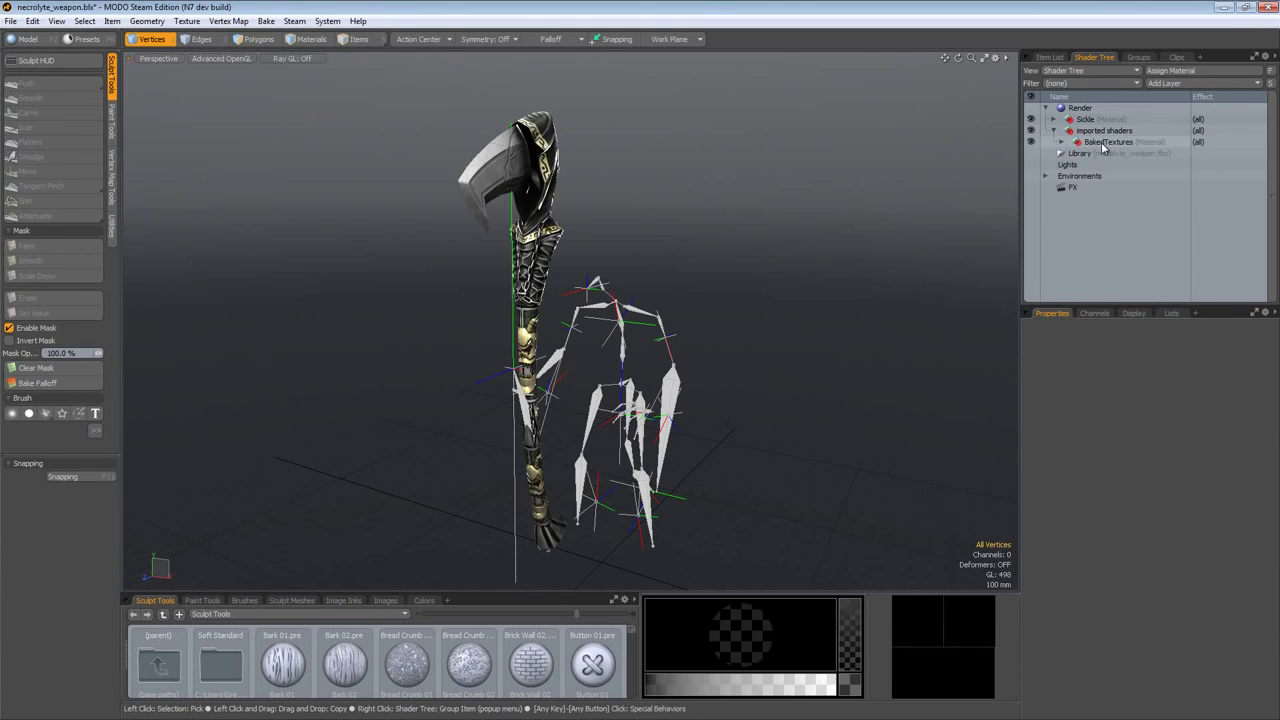
click(1105, 143)
drag(1105, 147, 1100, 114)
right_click(1100, 141)
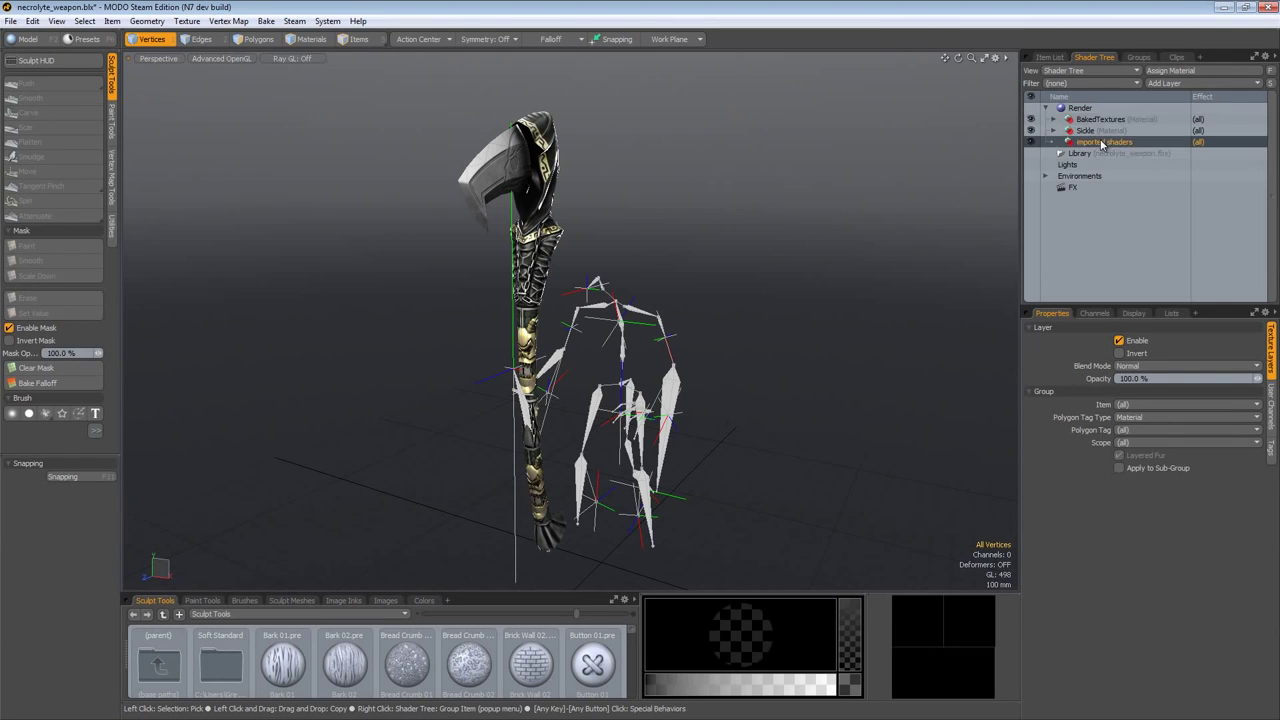
click(1062, 195)
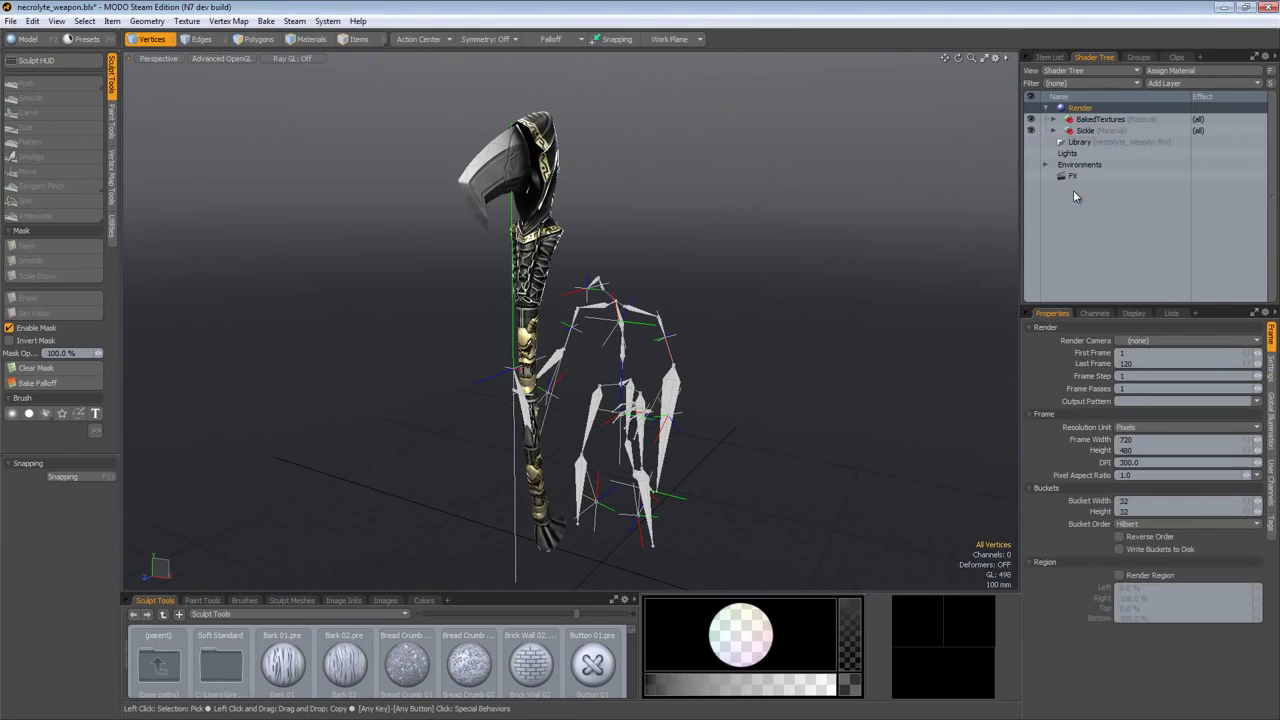
Step: Inspect BakedTextures' four Deathsickle image layers, collapse it, and bring up the Sickle layer's context menu
click(1054, 120)
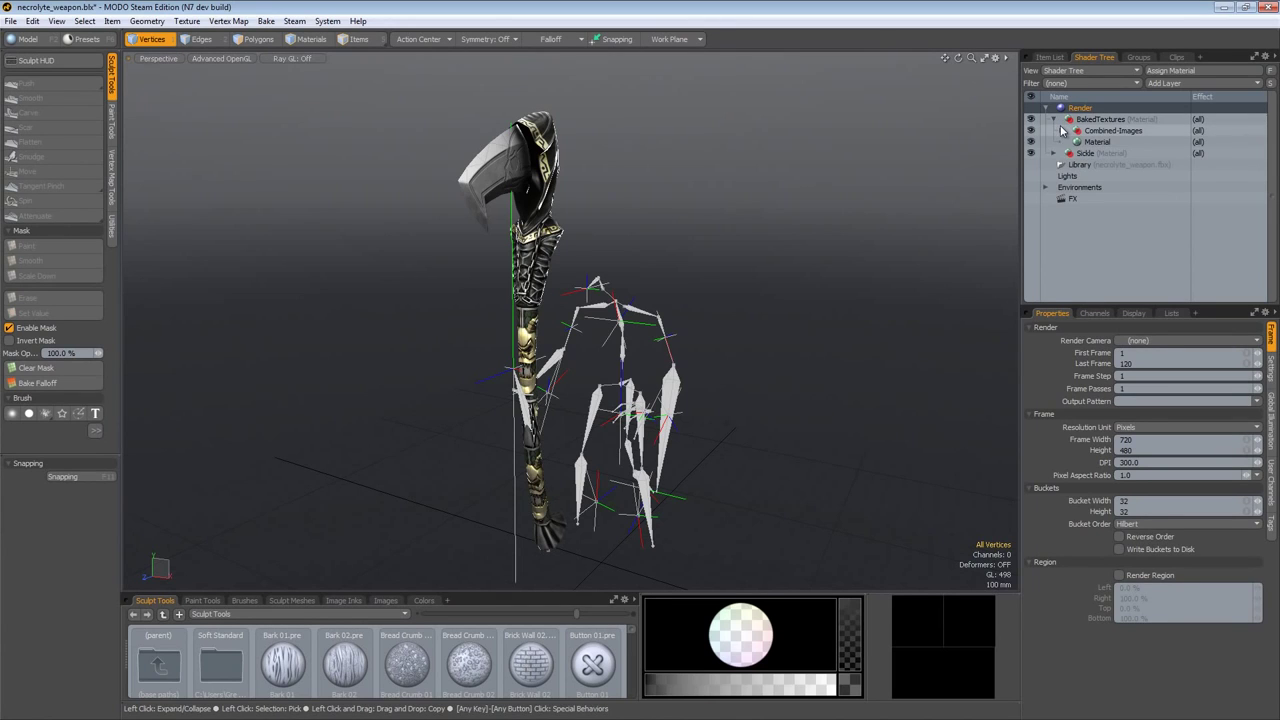
click(1063, 131)
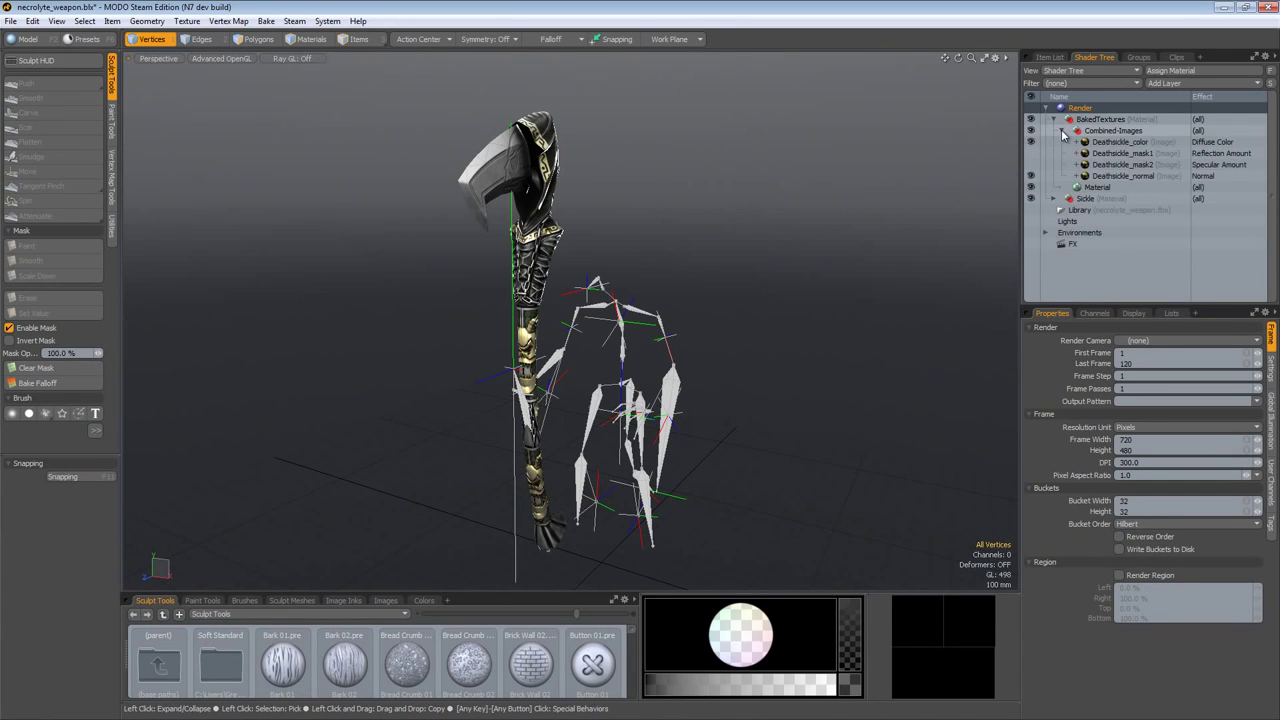
click(1063, 131)
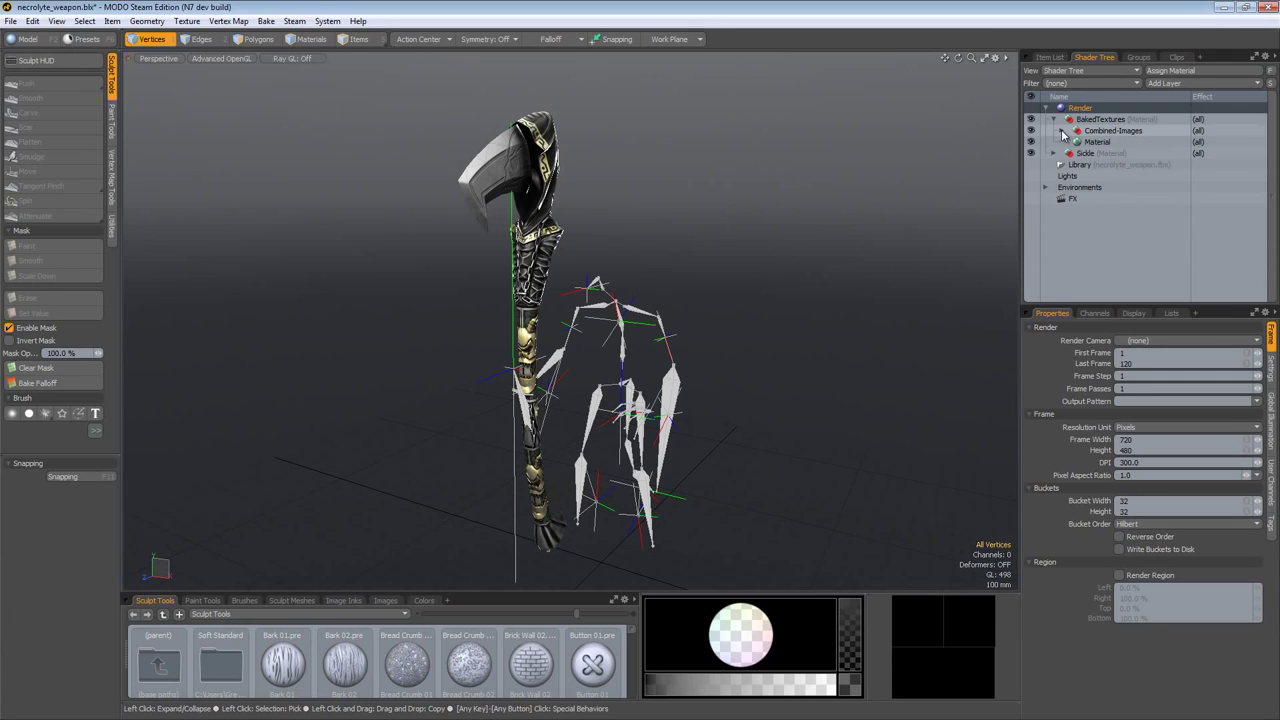
click(1057, 120)
click(1073, 132)
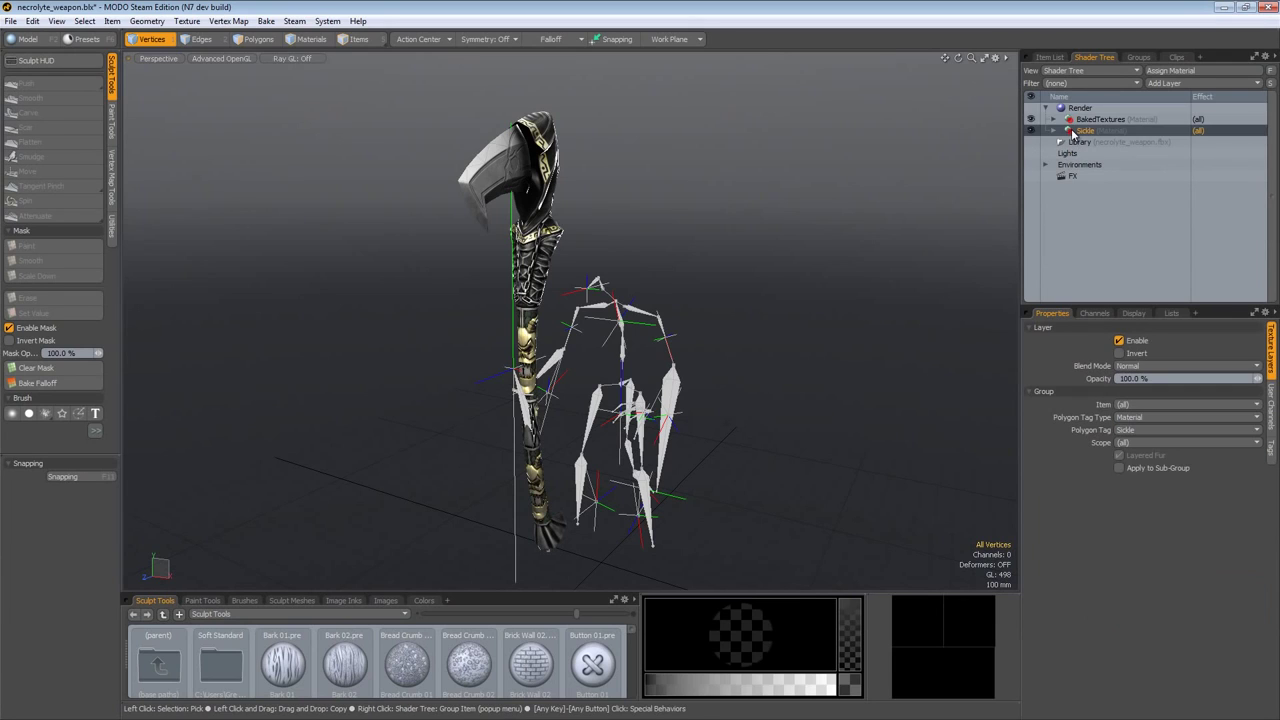
right_click(1073, 132)
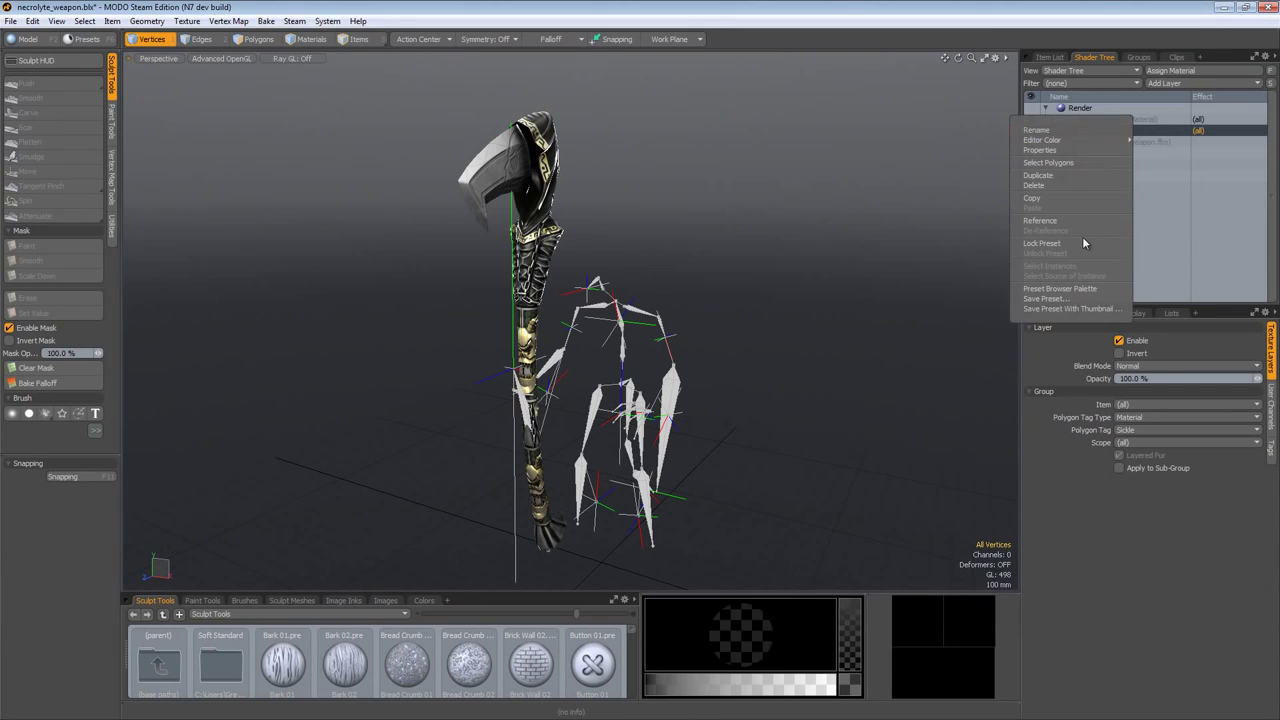
Step: Delete the Sickle shader layer and the four necro_weapon clips (color, normal, mask1, mask2)
click(1066, 185)
click(1176, 57)
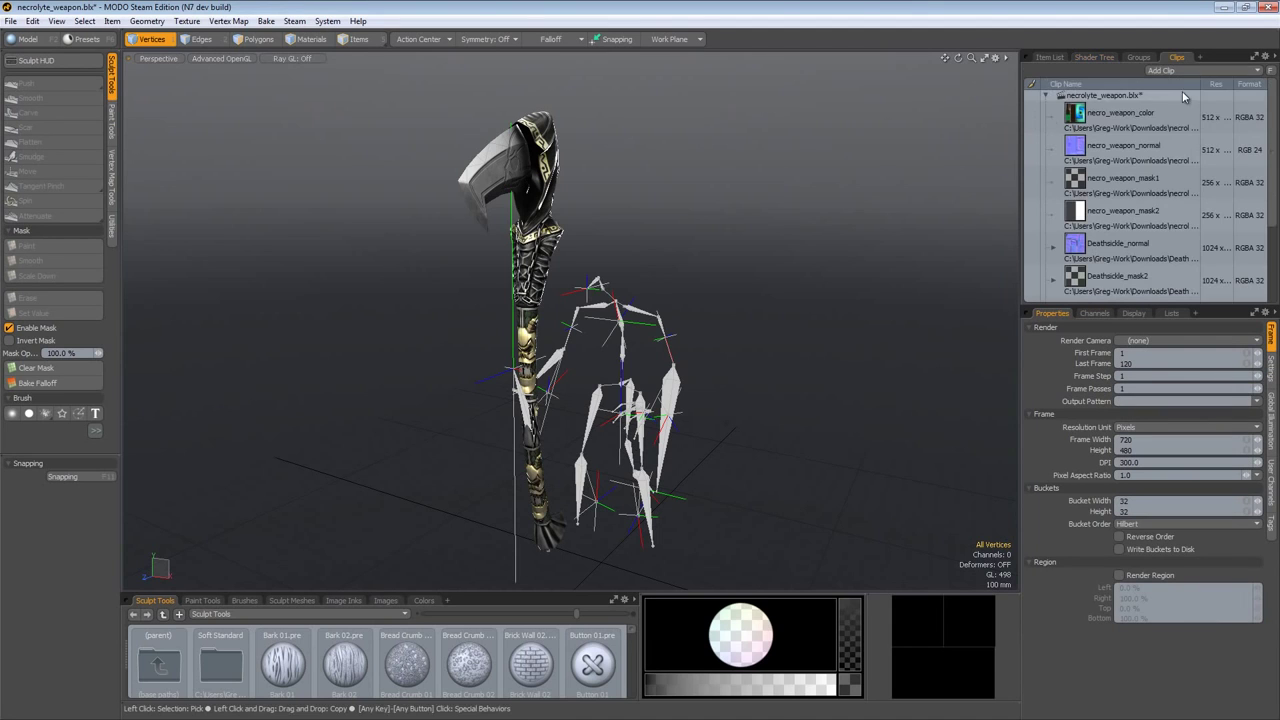
click(1153, 118)
ctrl+click(1145, 150)
ctrl+click(1145, 183)
ctrl+click(1148, 215)
right_click(1148, 218)
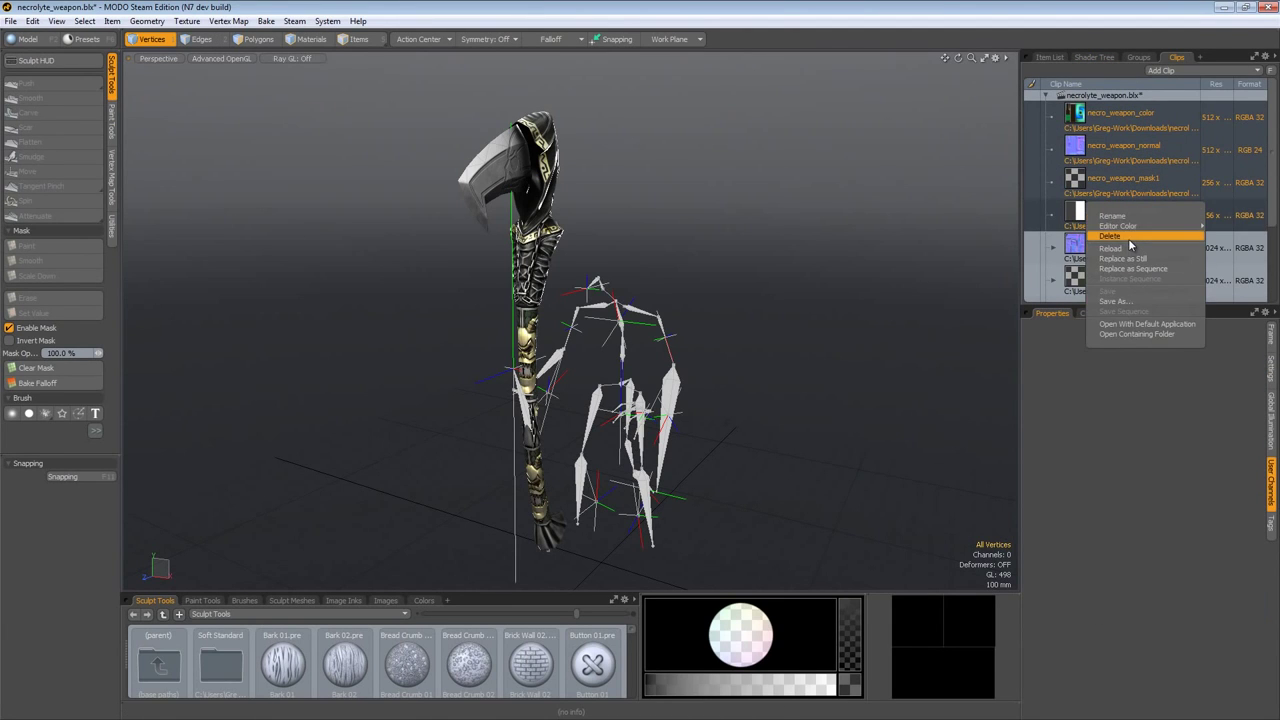
click(1128, 238)
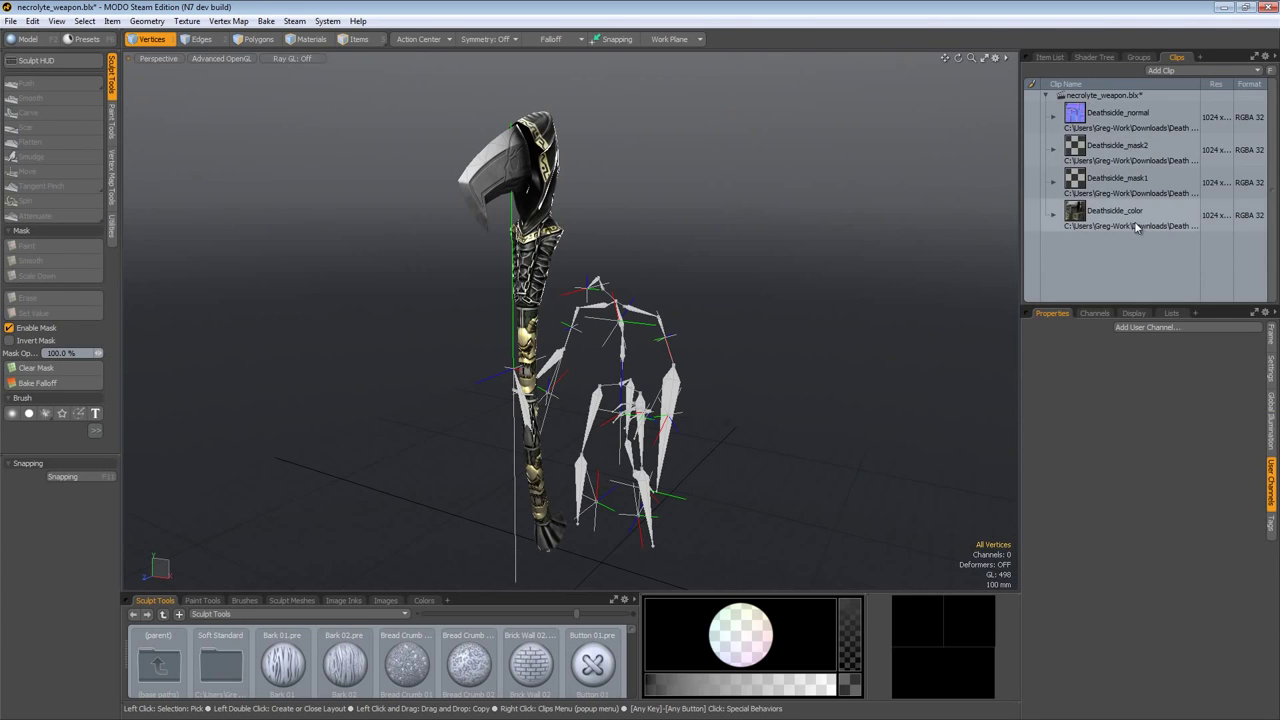
Step: Check the shader tree and the Deathsickle_normal clip's options while orbiting the sickle
click(1094, 57)
alt+drag(771, 286, 819, 282)
click(1176, 57)
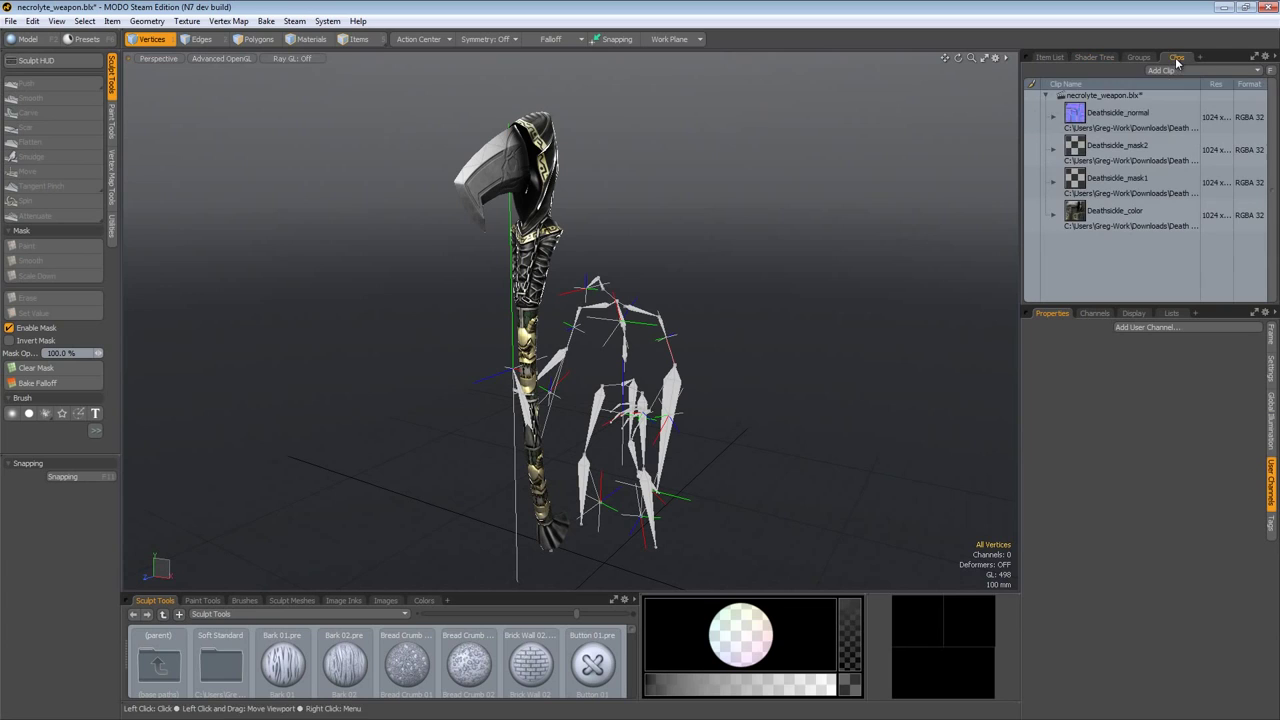
click(1113, 117)
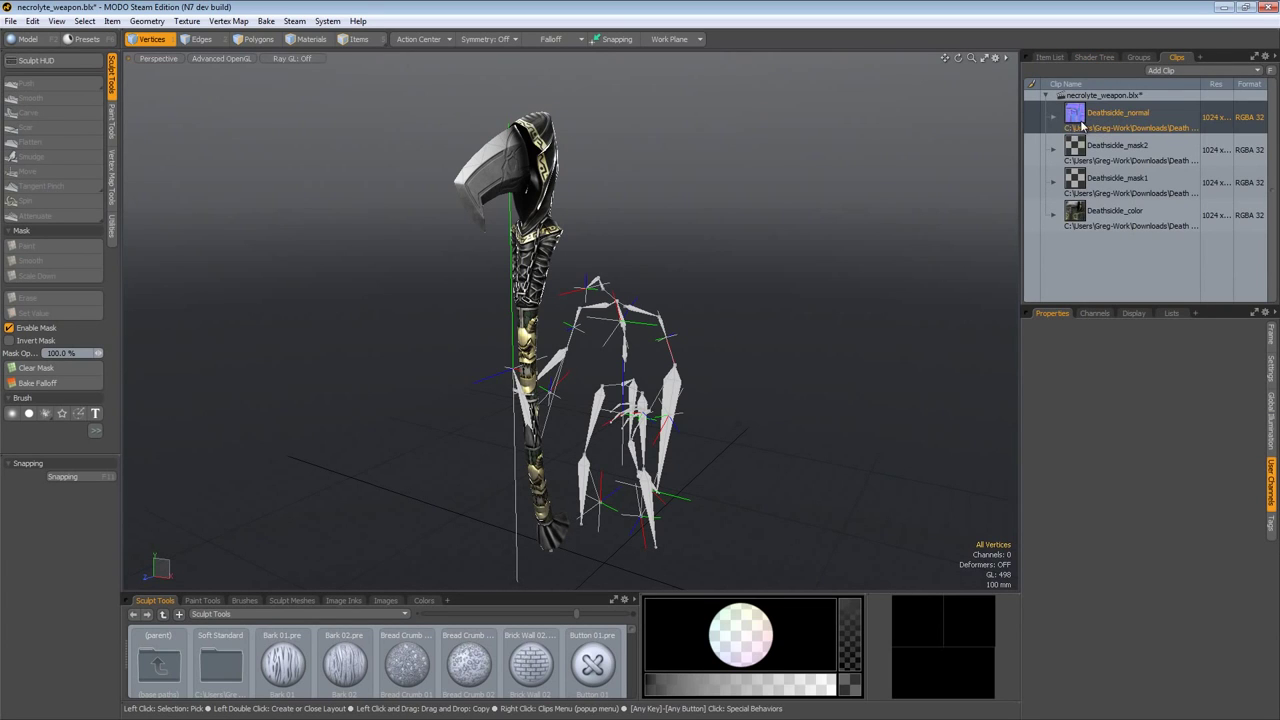
right_click(1082, 124)
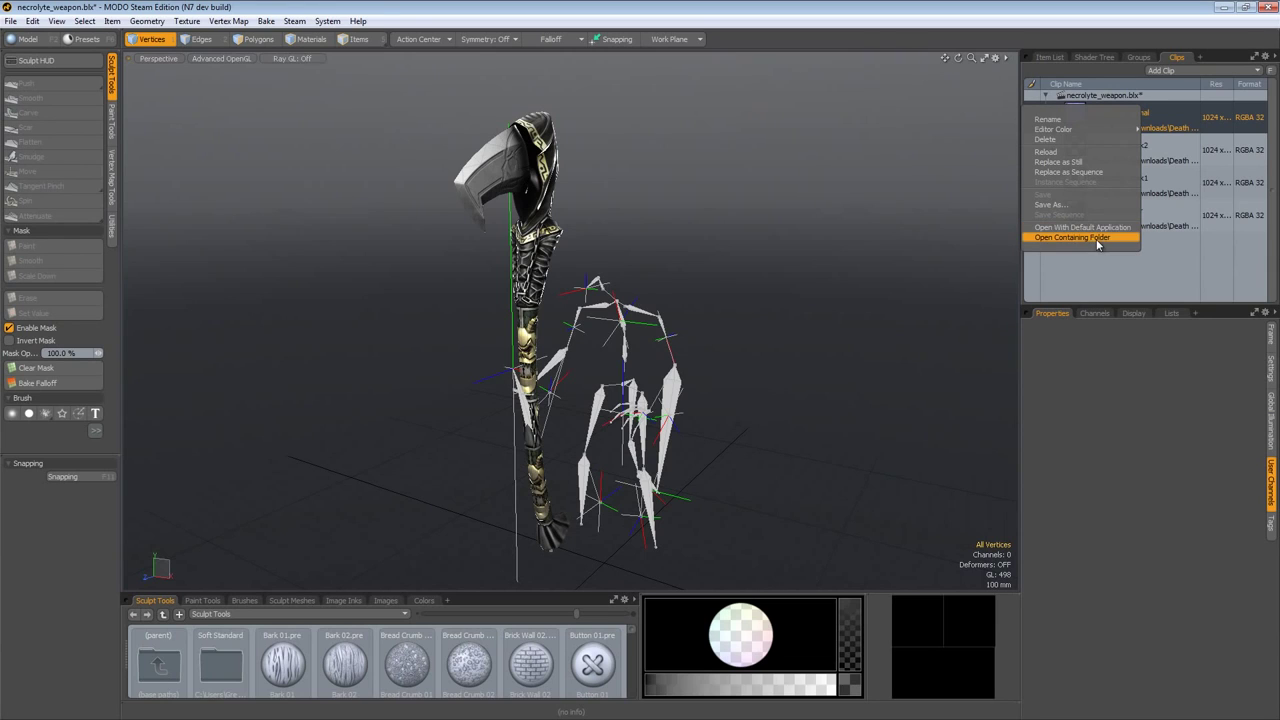
click(1111, 270)
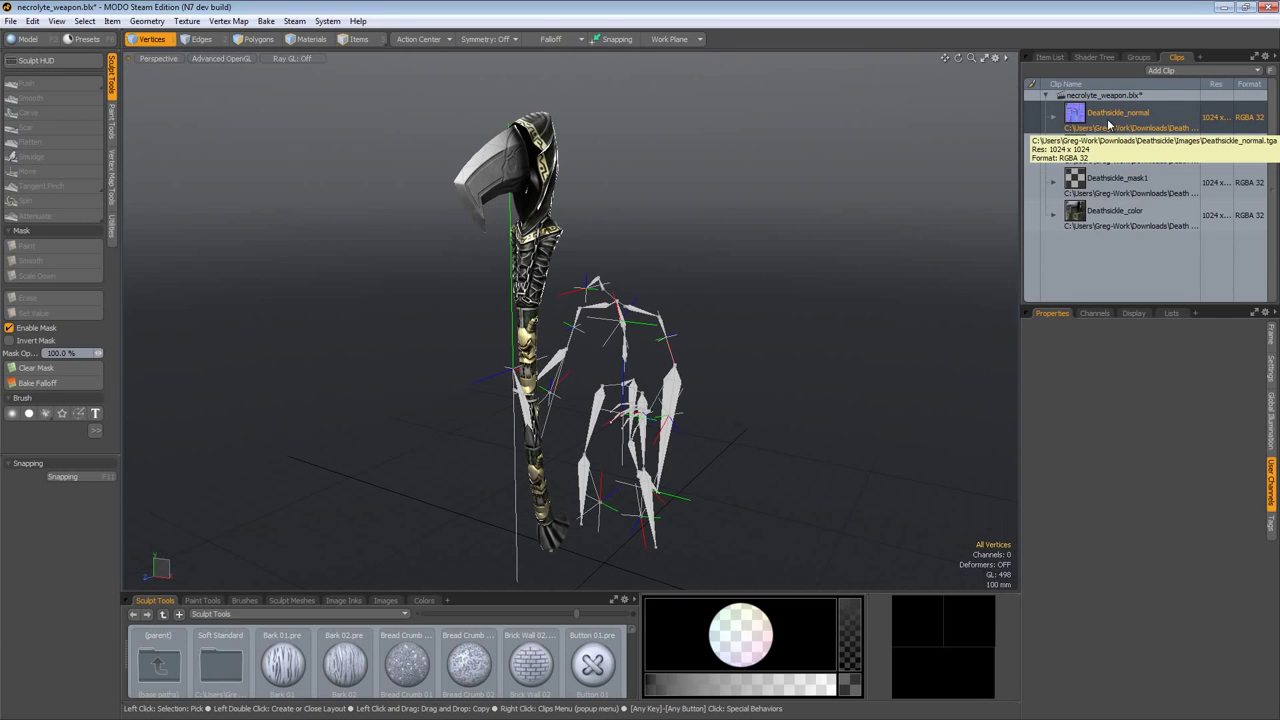
alt+drag(700, 340, 709, 289)
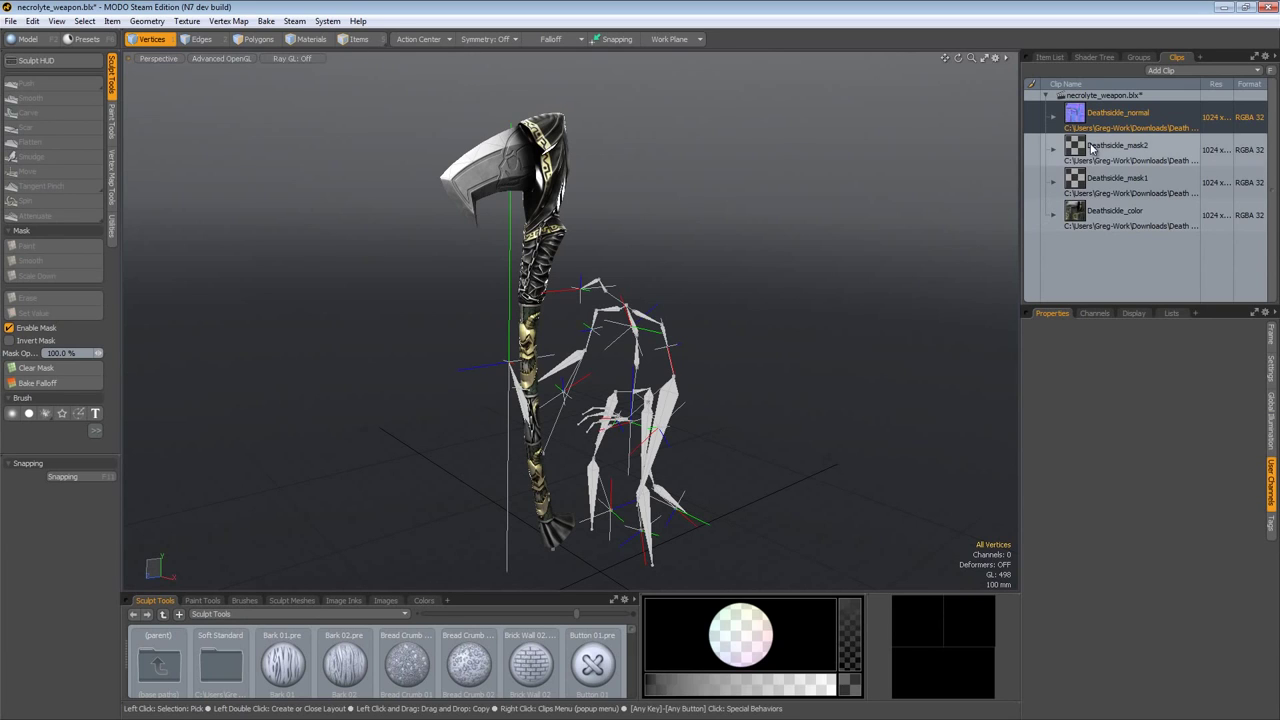
Step: Replace the Deathsickle normal and color clips with Deathsickle-L_normal.tga and Deathsickle-L_color.tga
right_click(1108, 116)
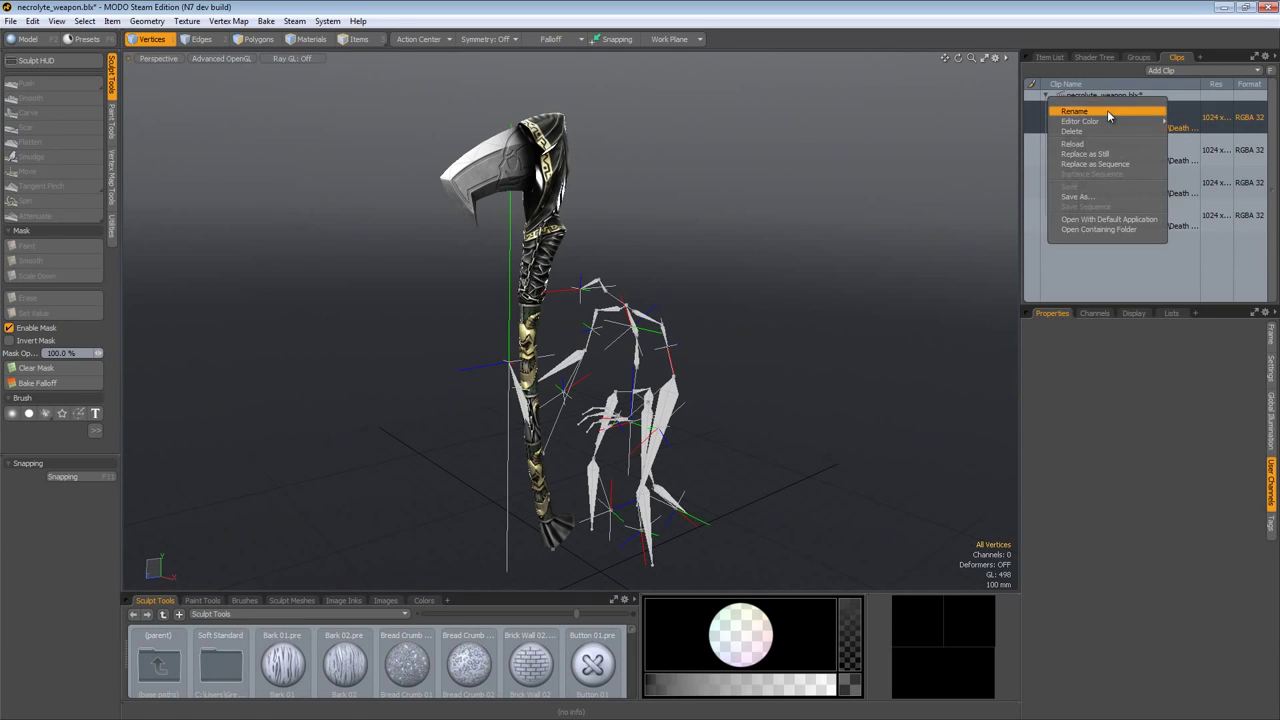
click(1090, 154)
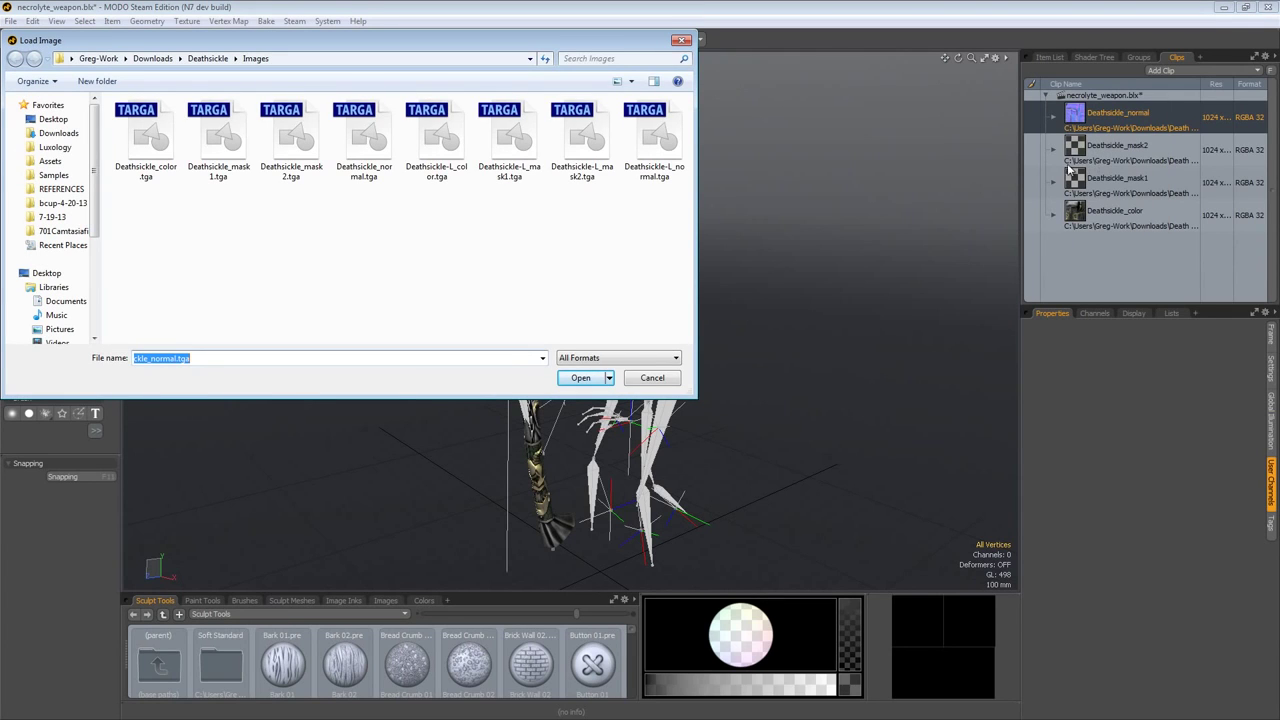
click(453, 135)
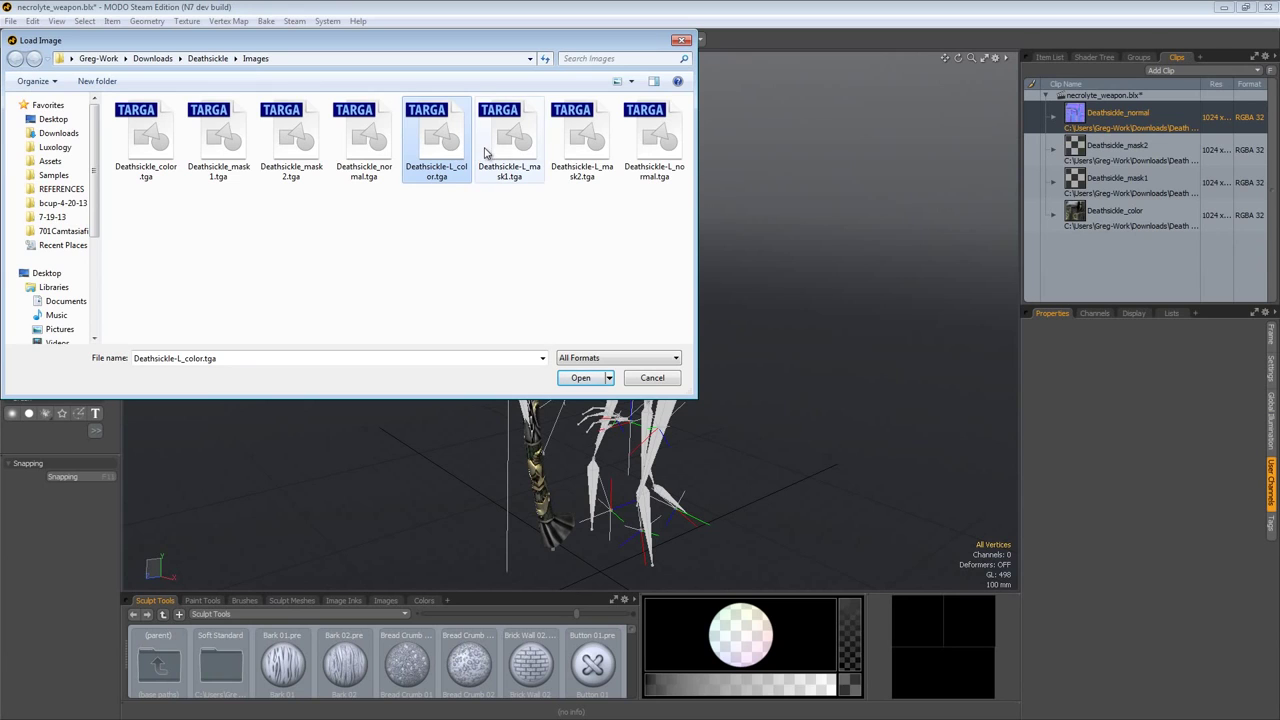
double_click(652, 140)
click(1134, 180)
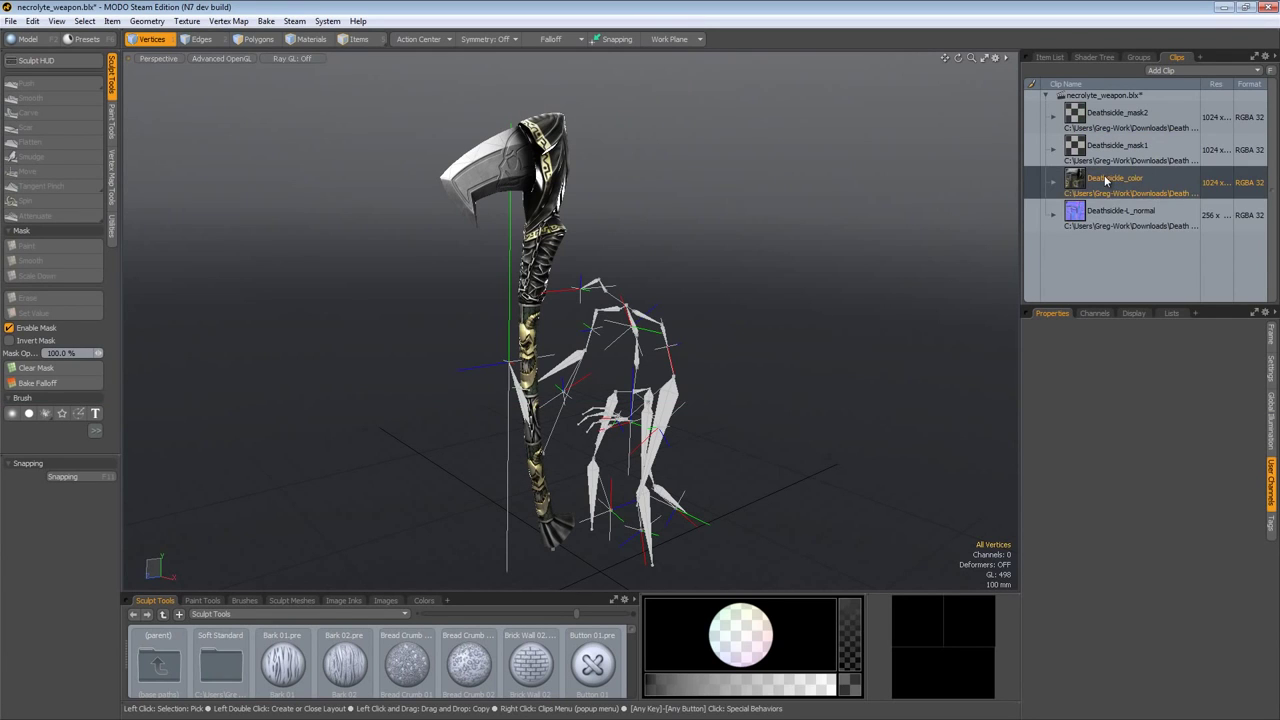
right_click(1106, 180)
click(1094, 229)
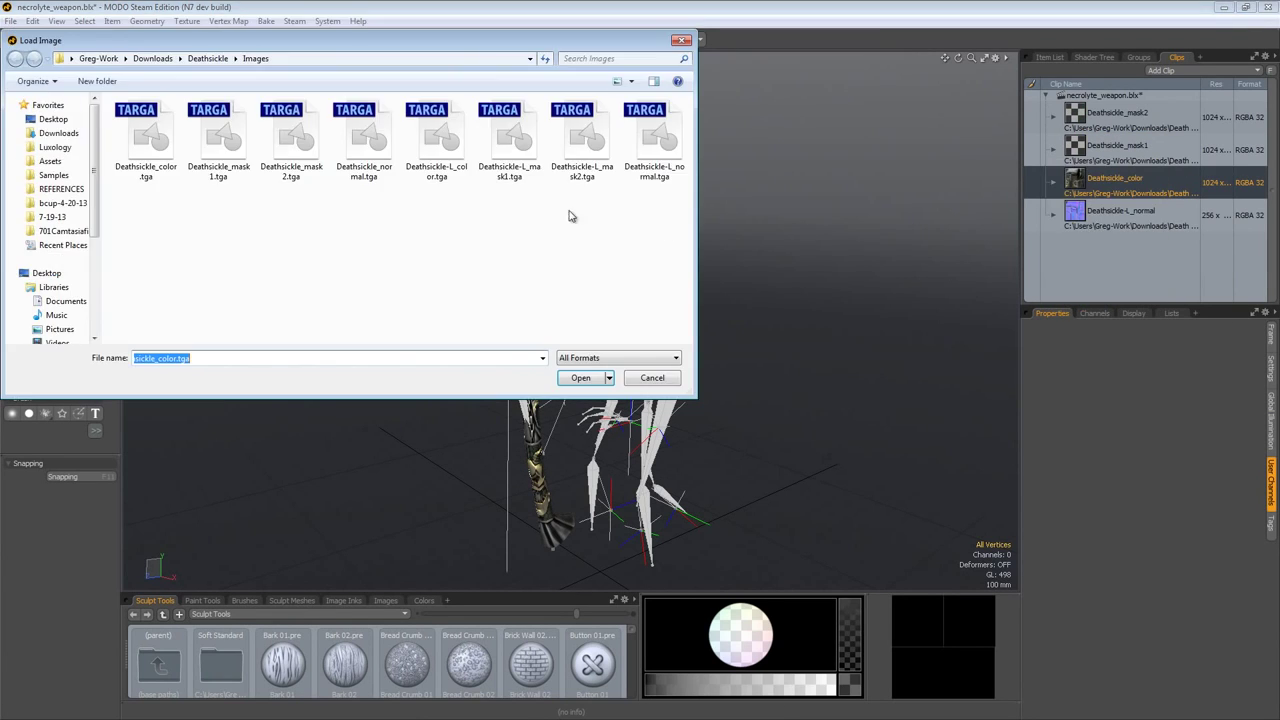
double_click(455, 172)
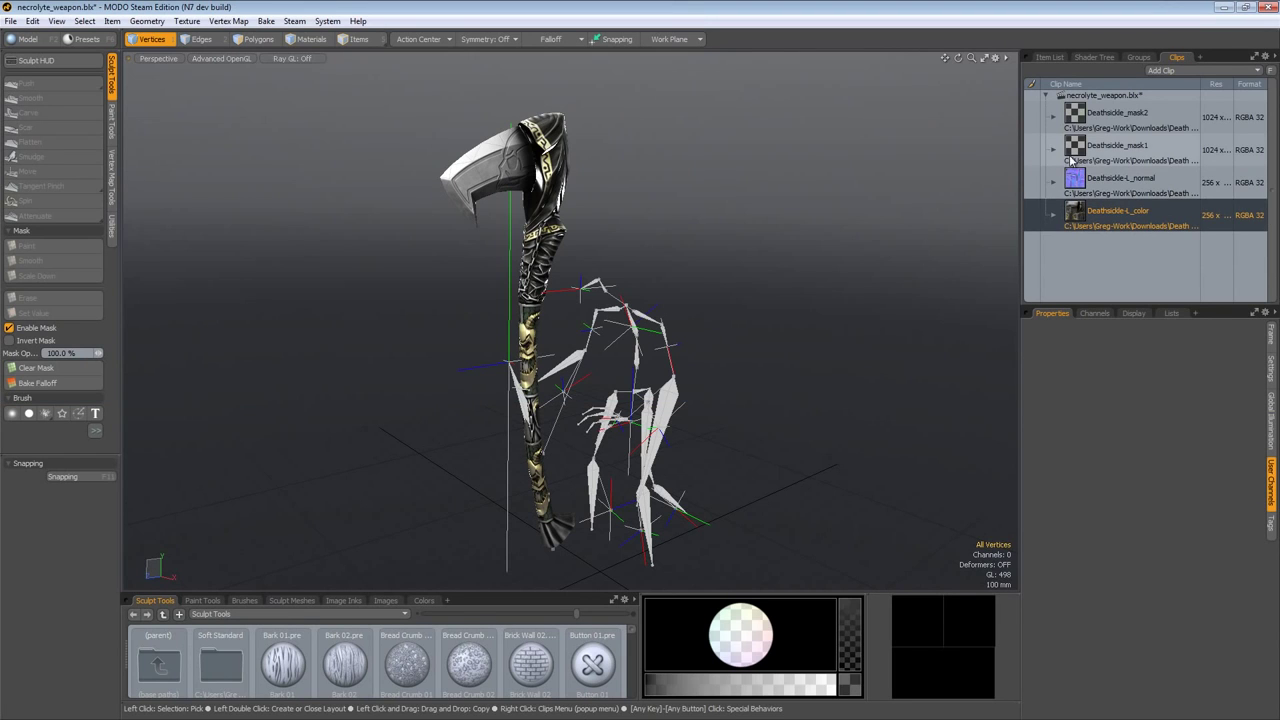
Step: Replace the mask1 and mask2 clips with Deathsickle-L_mask1.tga and Deathsickle-L_mask2.tga
right_click(1114, 155)
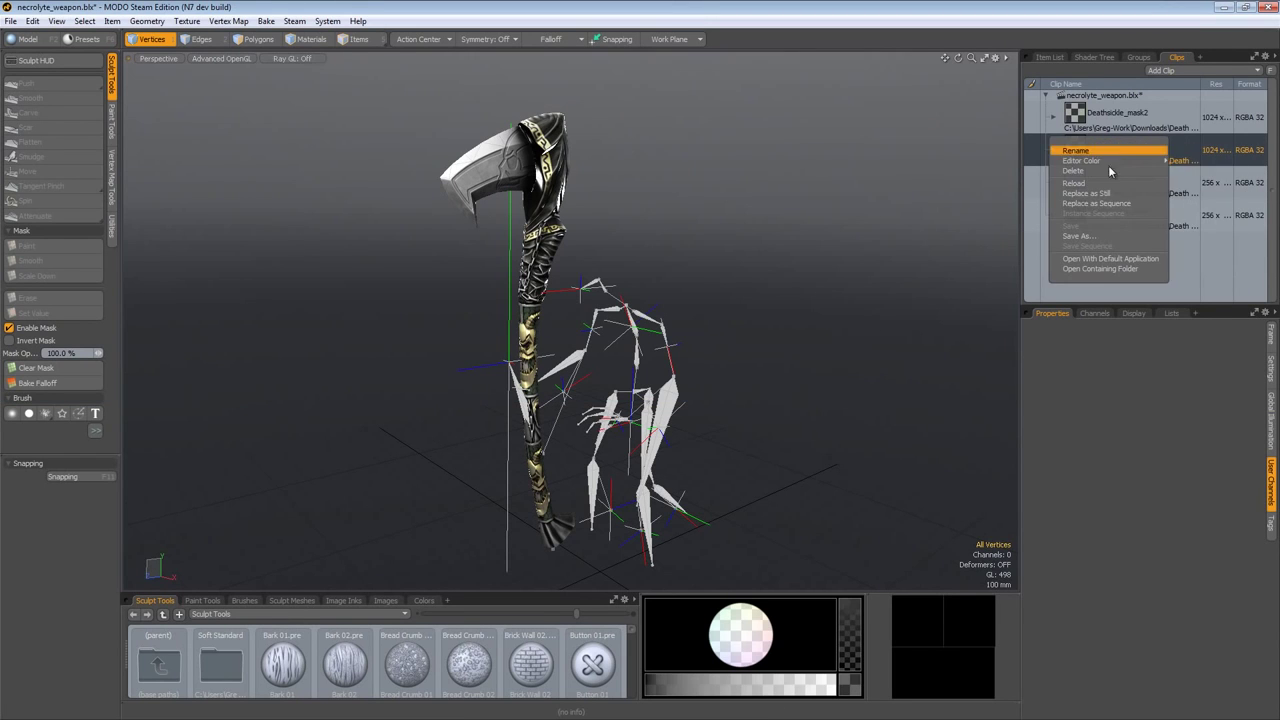
click(1090, 193)
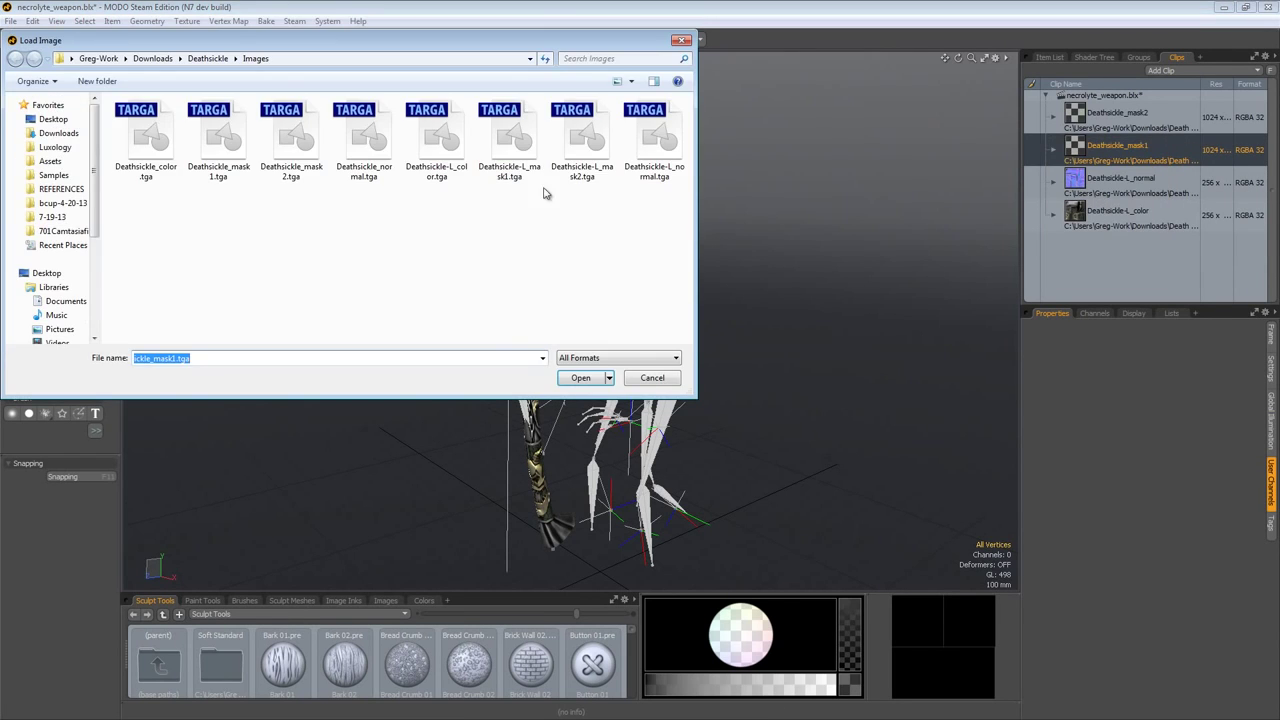
double_click(512, 170)
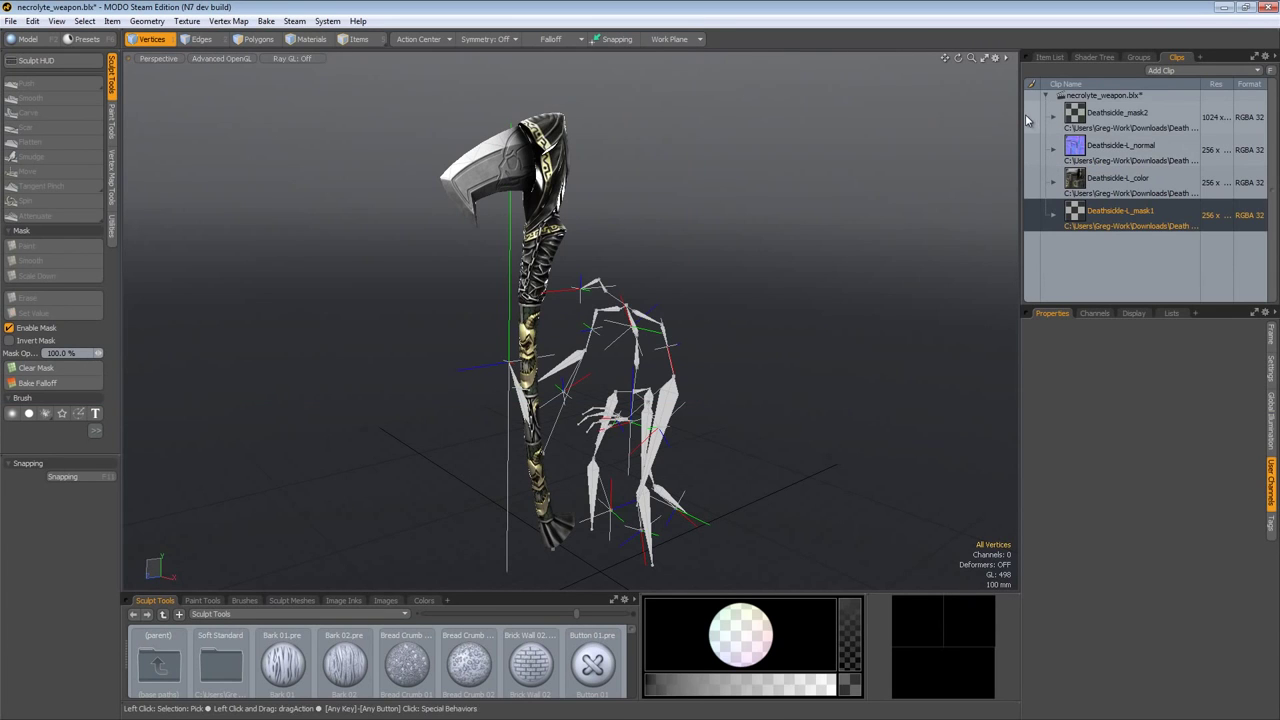
right_click(1104, 118)
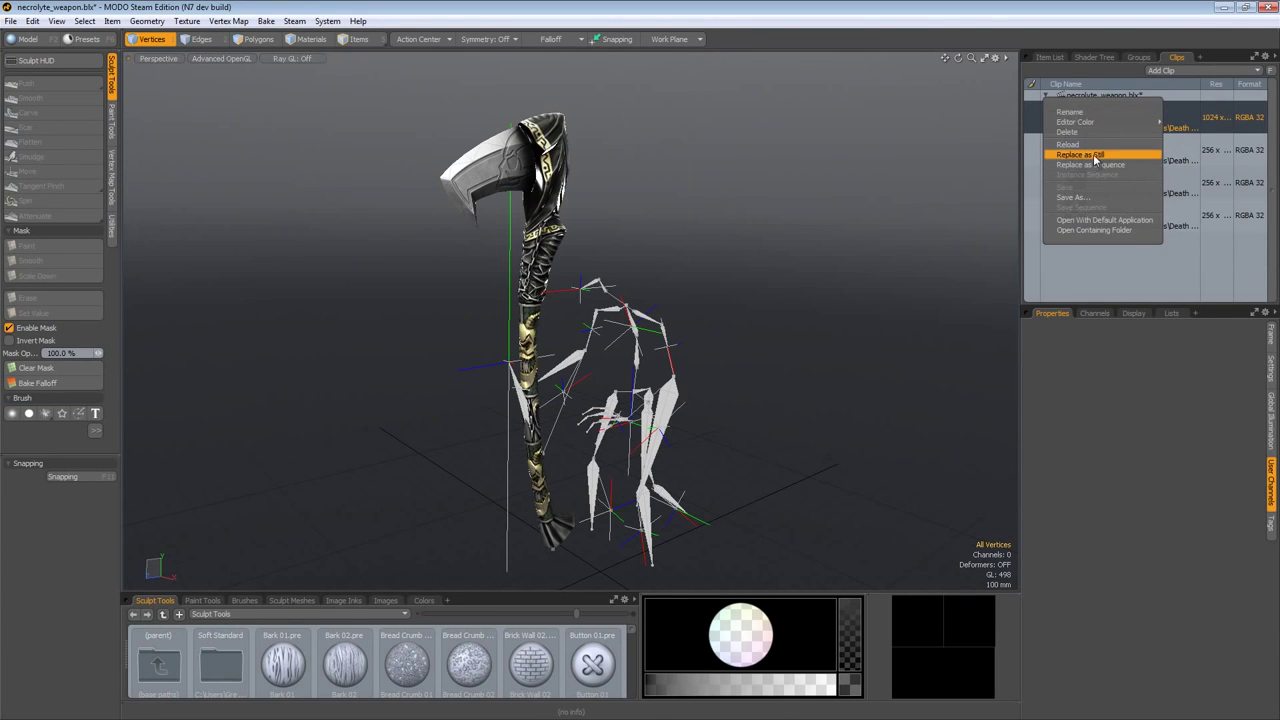
click(1095, 156)
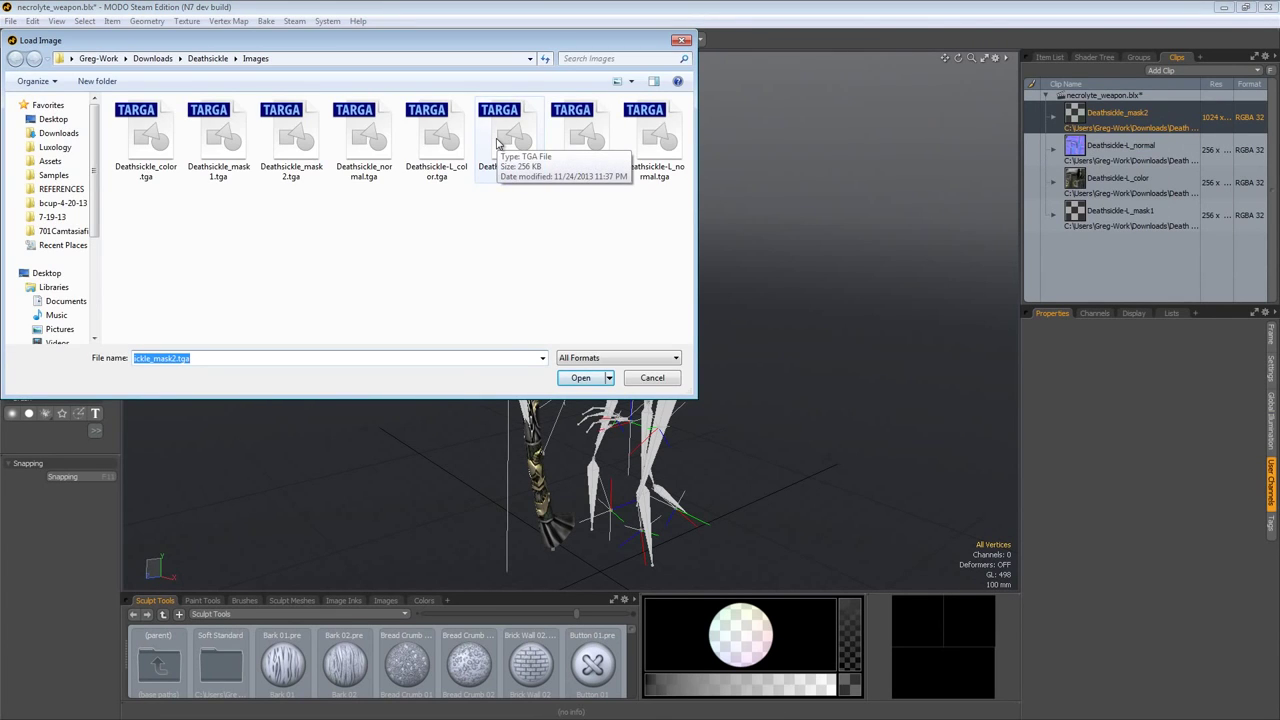
double_click(575, 125)
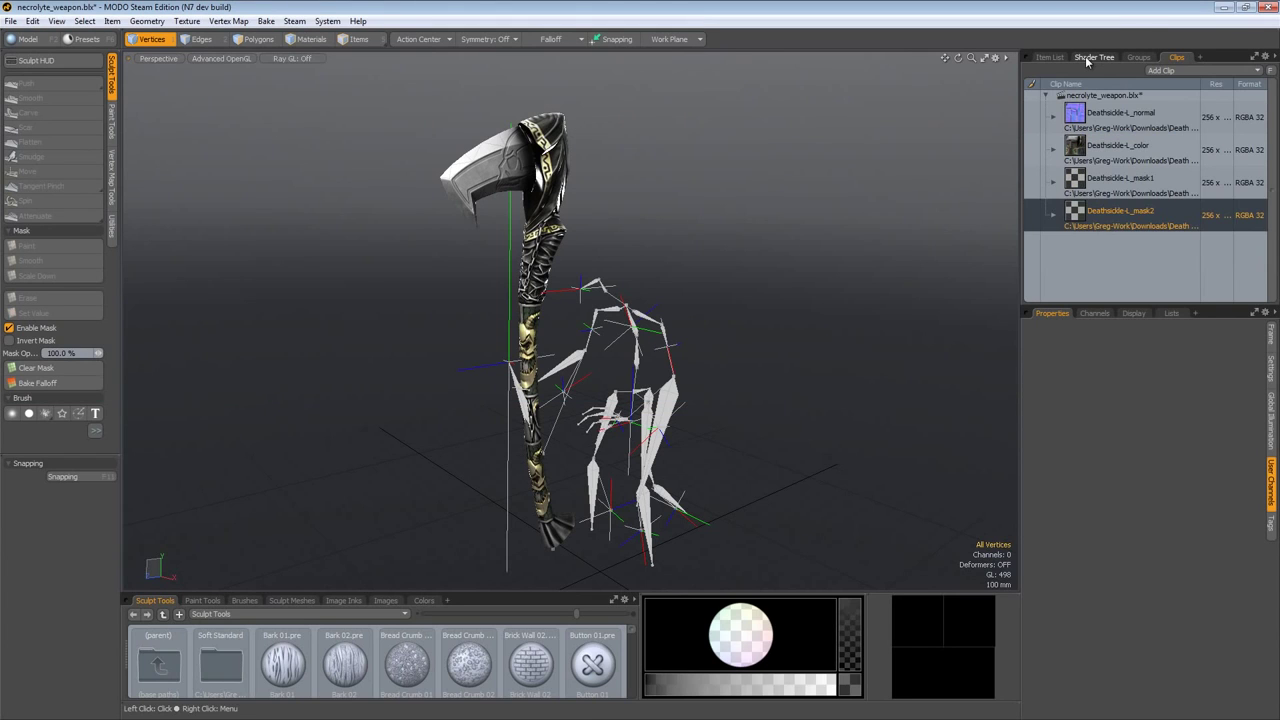
Step: Select the Topo2 mesh in the item list and orbit around the weapon
click(1085, 56)
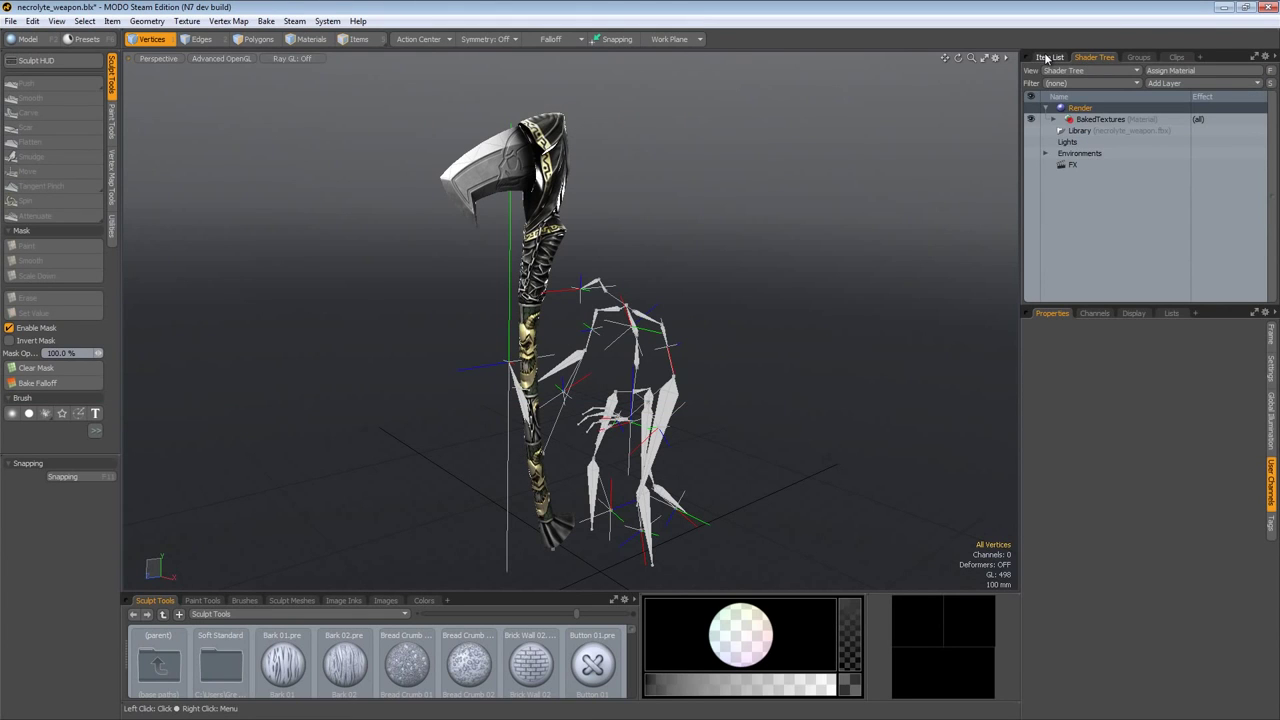
click(1046, 57)
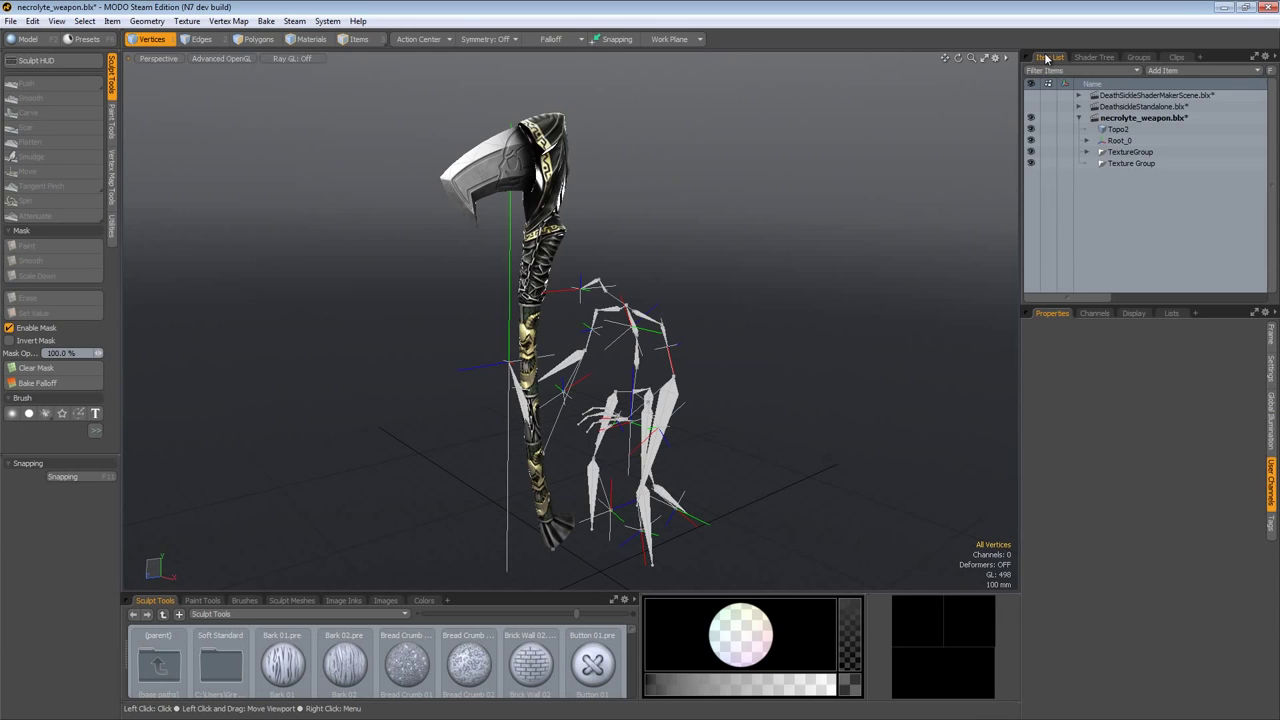
click(1124, 131)
alt+drag(720, 303, 686, 428)
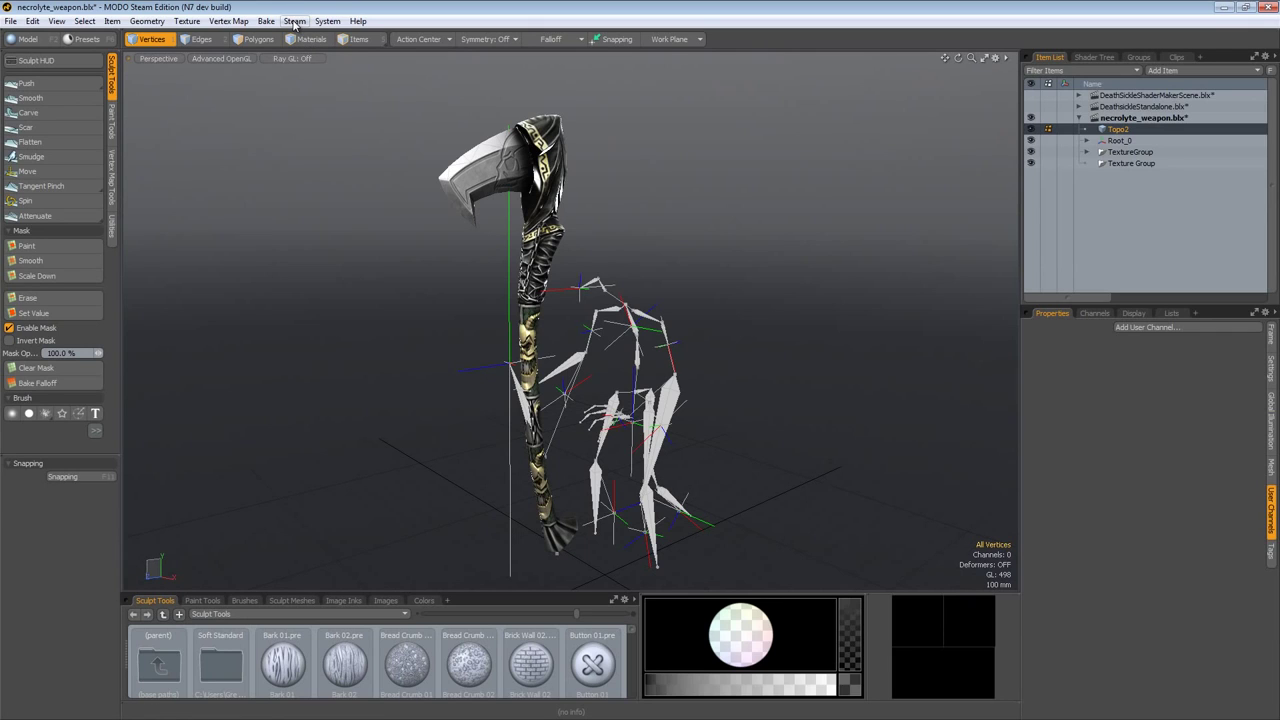
Step: Set up Bind dota2 workshop item with sickle1 as the bone and Topo2 as the mesh
click(295, 21)
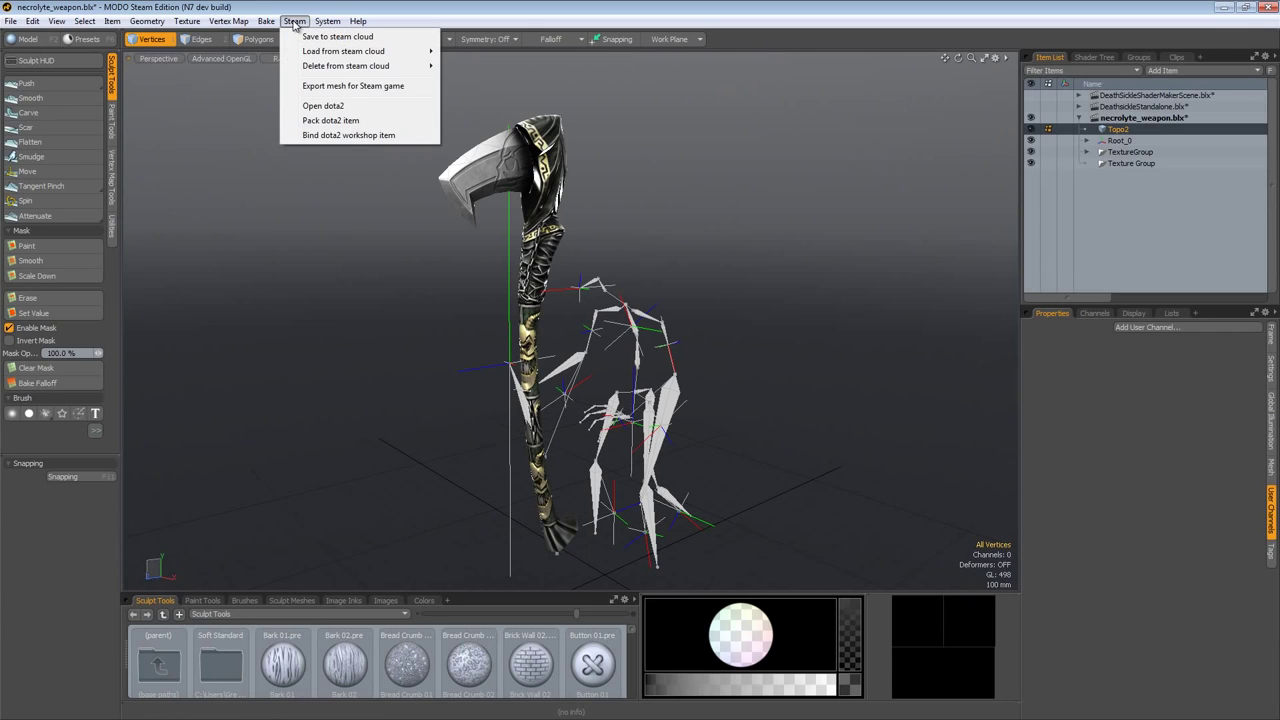
click(327, 137)
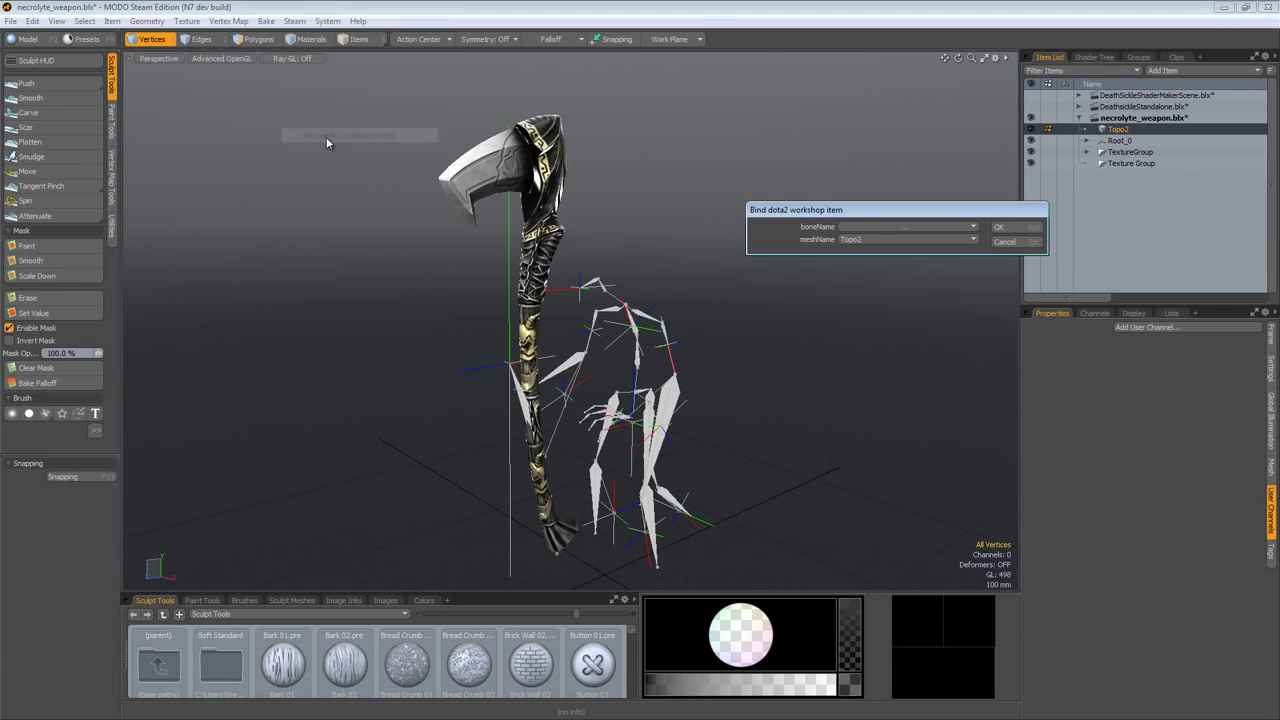
click(896, 226)
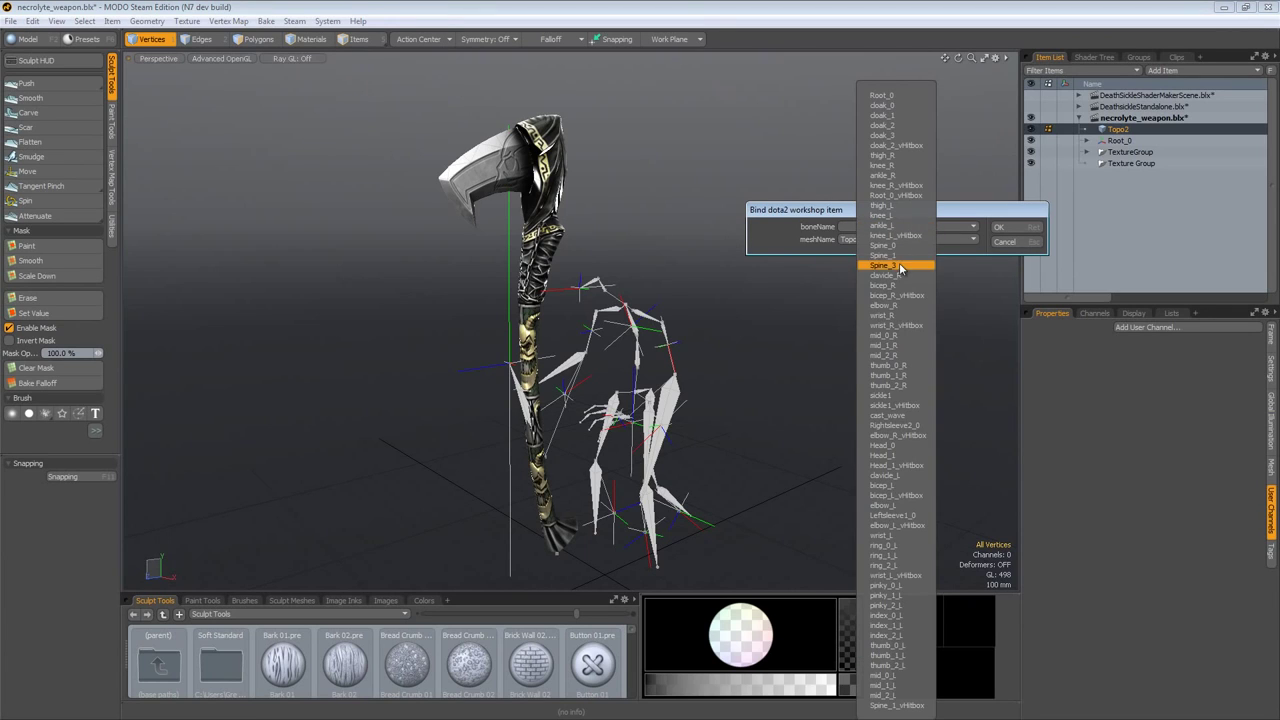
click(895, 398)
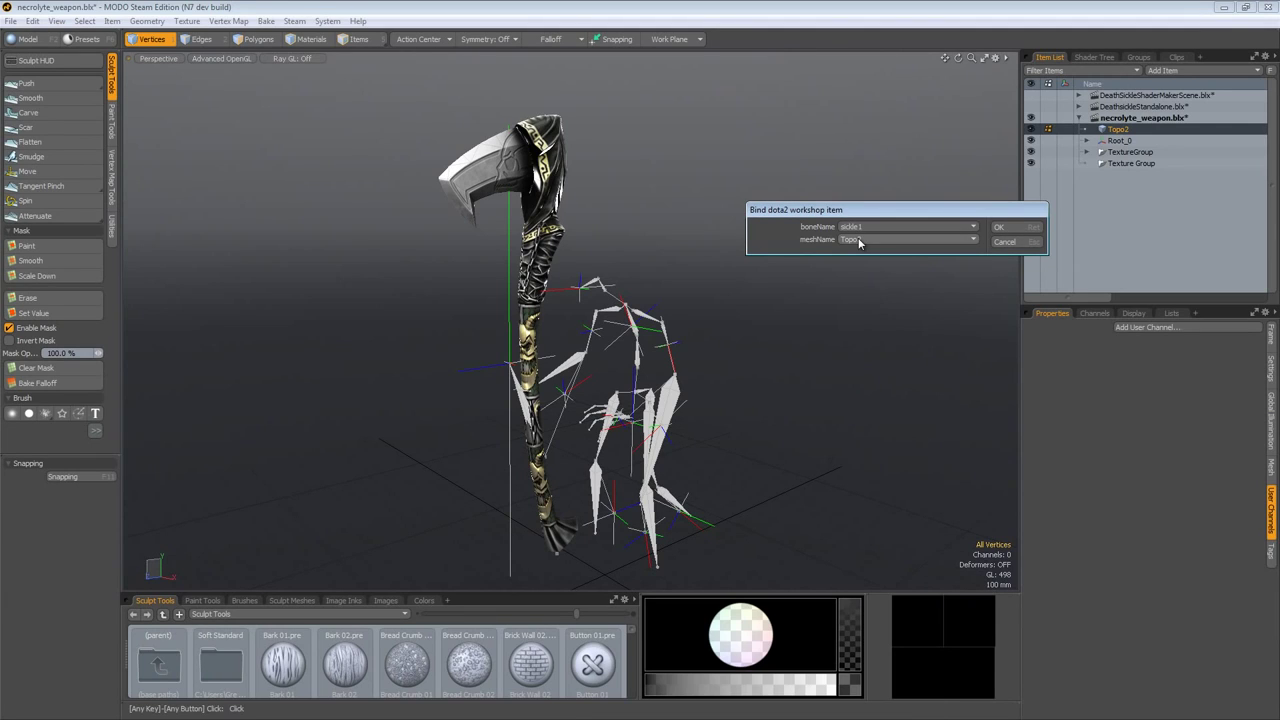
click(885, 239)
Step: Confirm the binding and turn on weight map display for the selected Topo2 mesh
click(1020, 228)
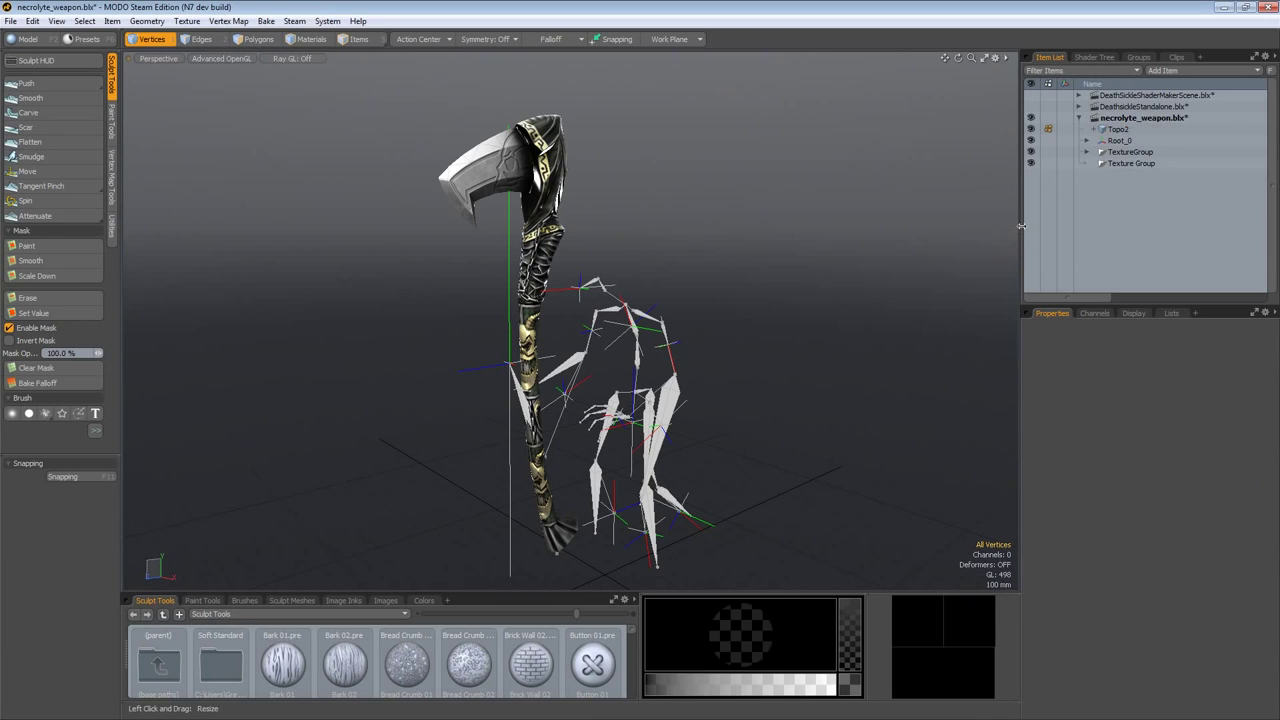
click(1113, 130)
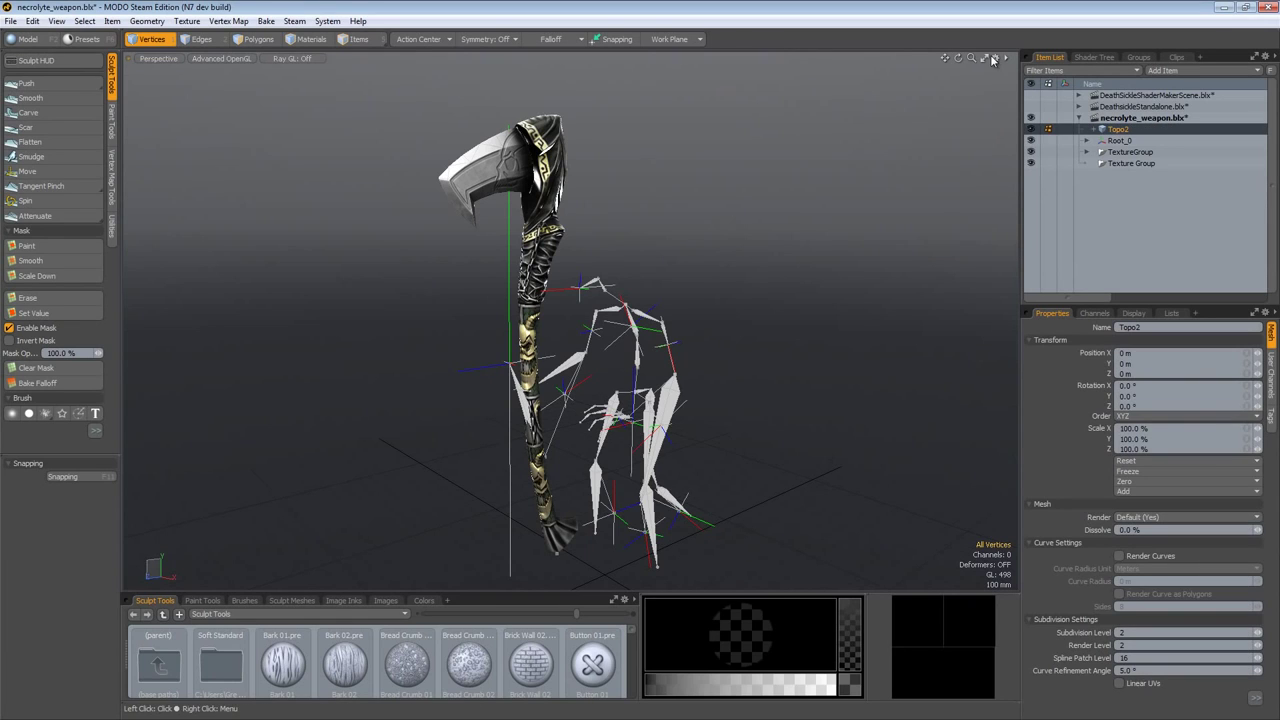
click(994, 57)
click(1078, 214)
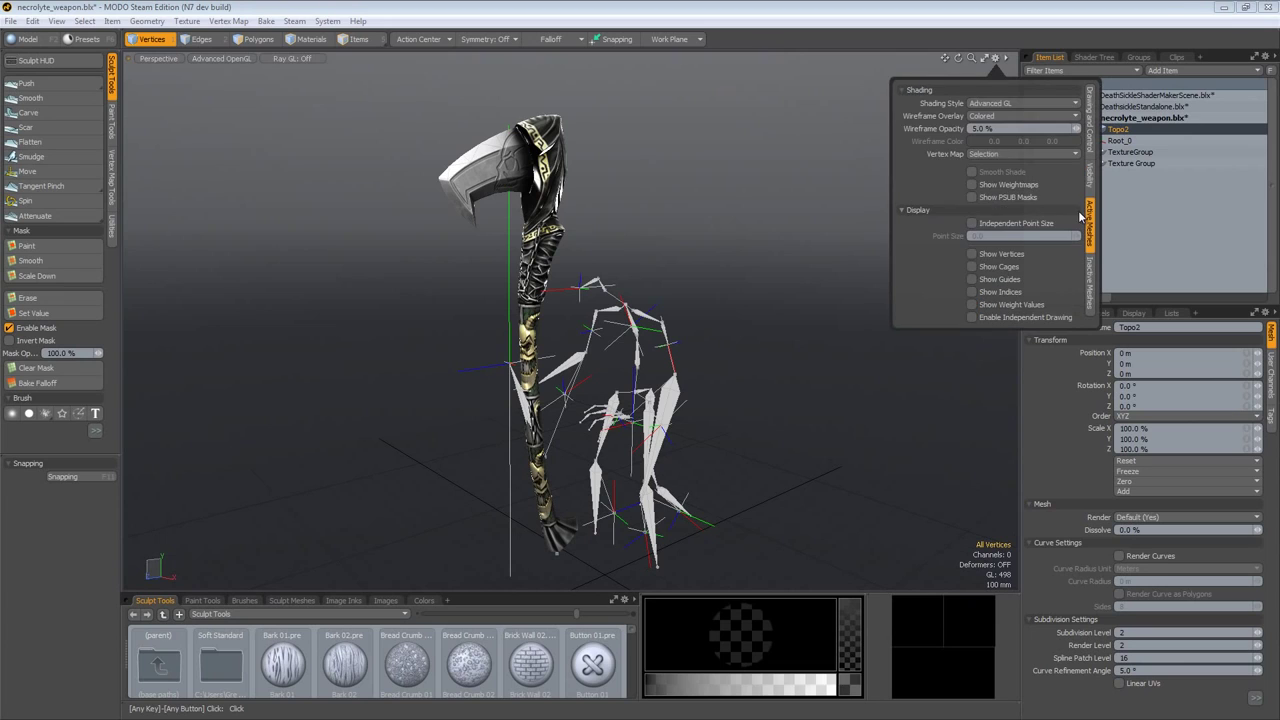
click(980, 186)
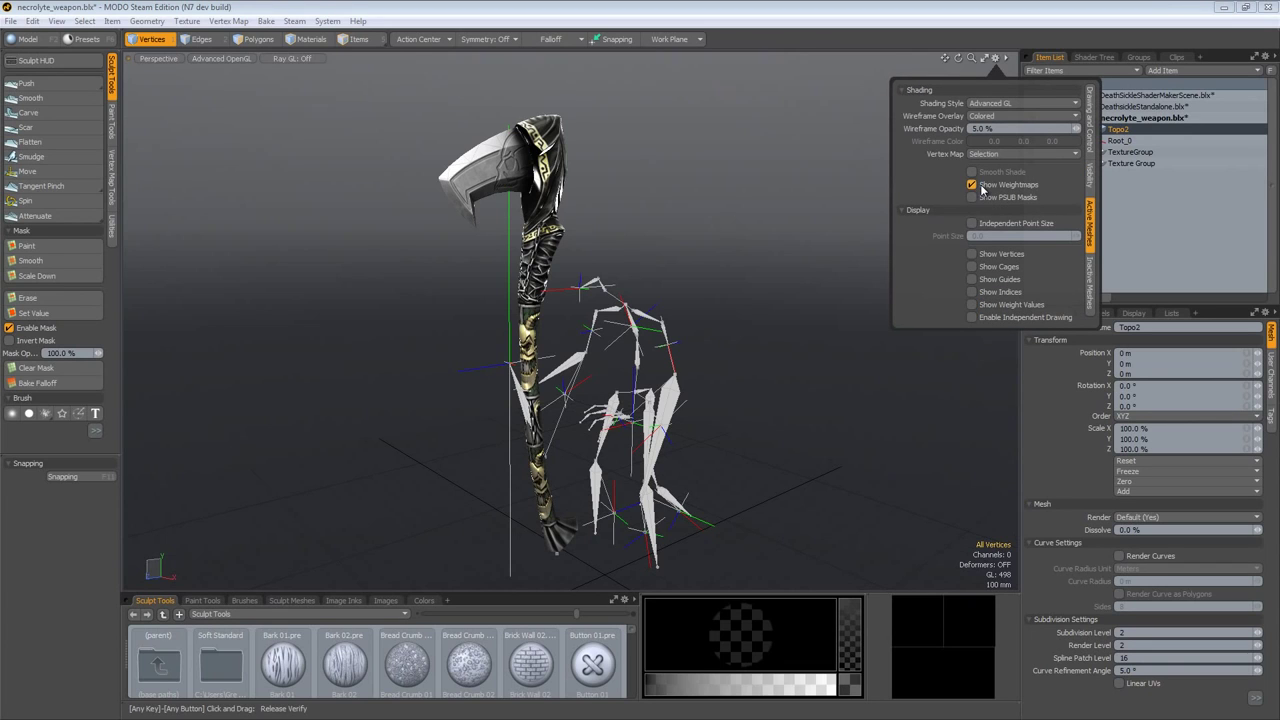
Step: Show Topo2's sickle1 weight map, then restore Advanced textured shading on the sickle
click(1167, 314)
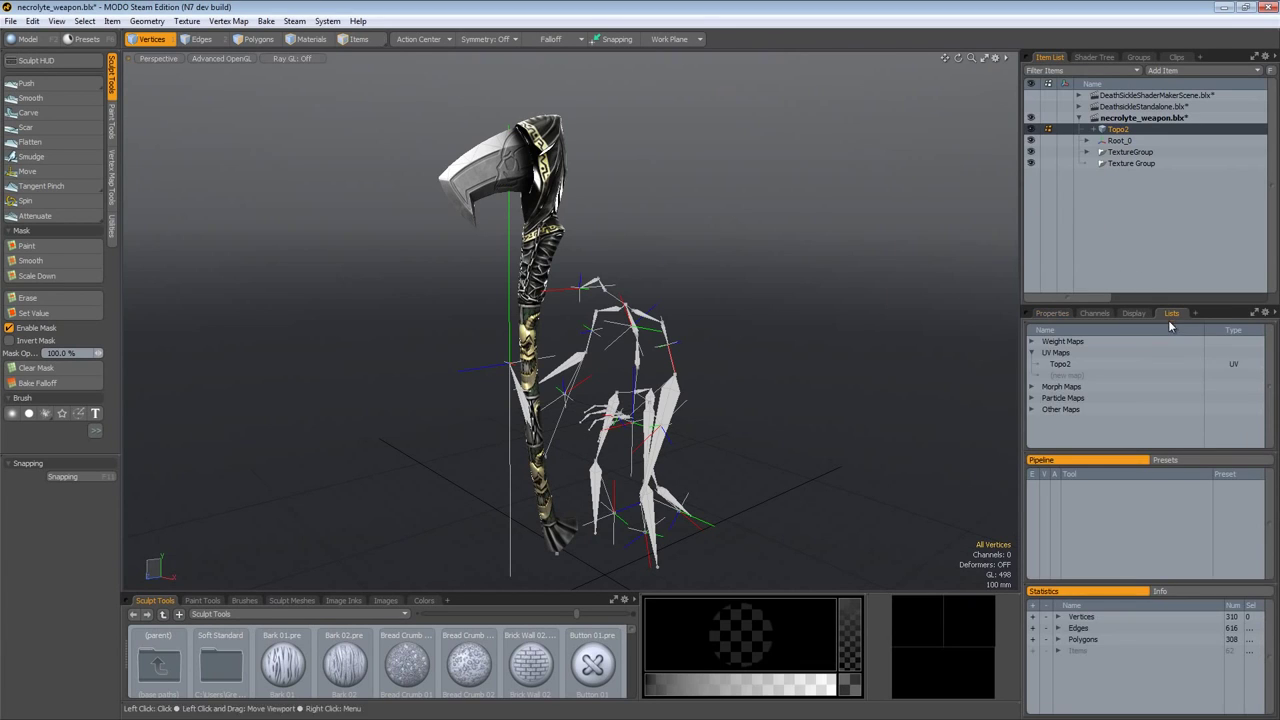
click(1032, 341)
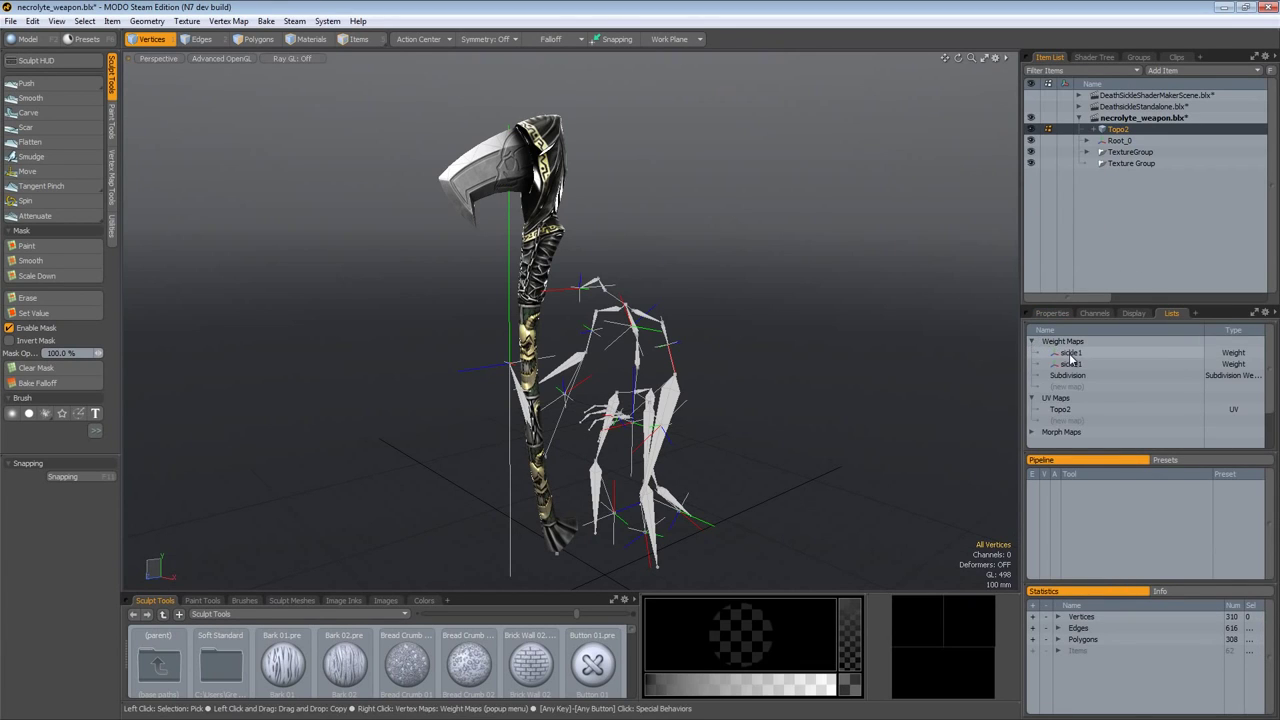
click(1069, 353)
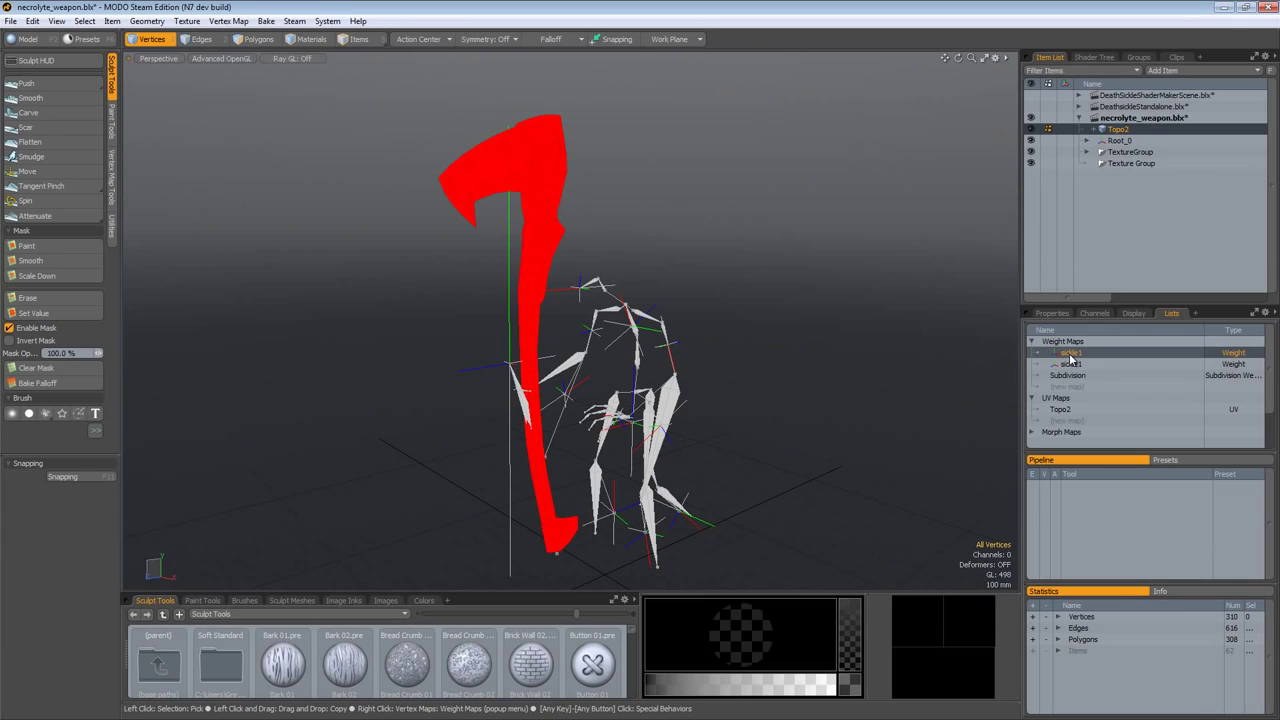
click(1030, 132)
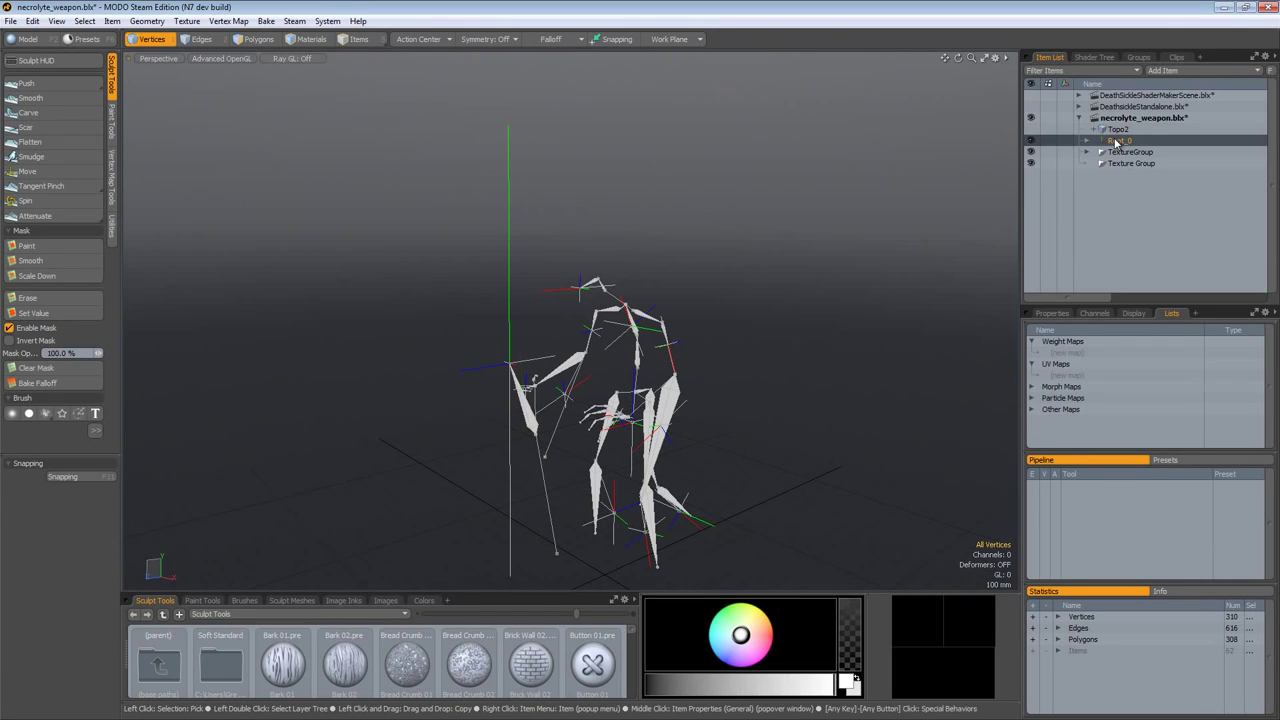
click(1030, 129)
click(1116, 129)
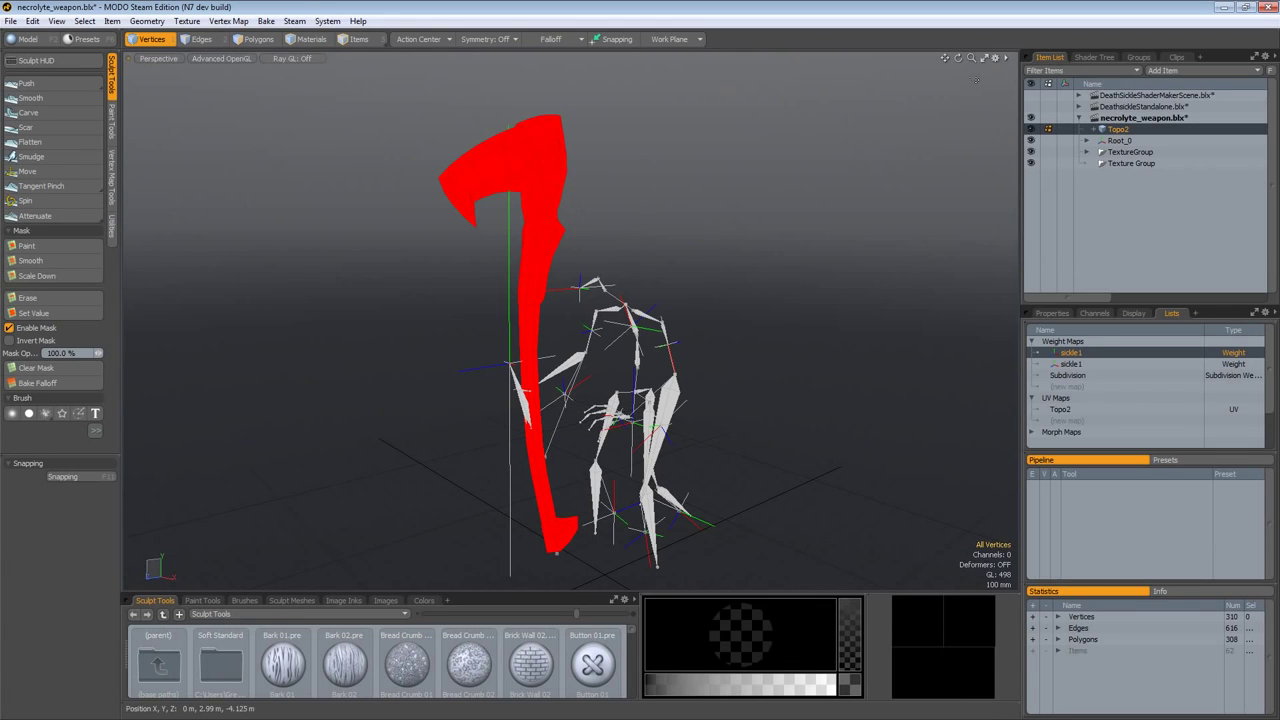
click(994, 57)
click(1007, 104)
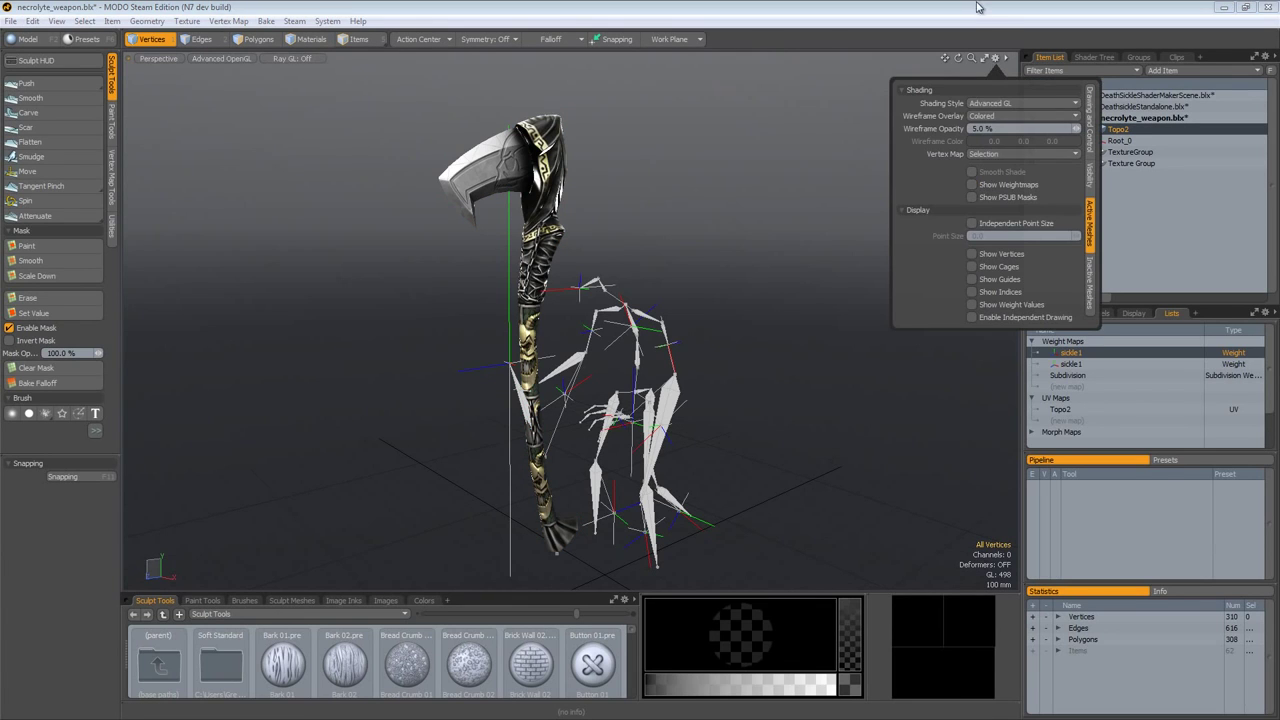
Step: Save As with '_bind' appended, overwriting the existing necrolyte_weapon_bind.blx
click(10, 20)
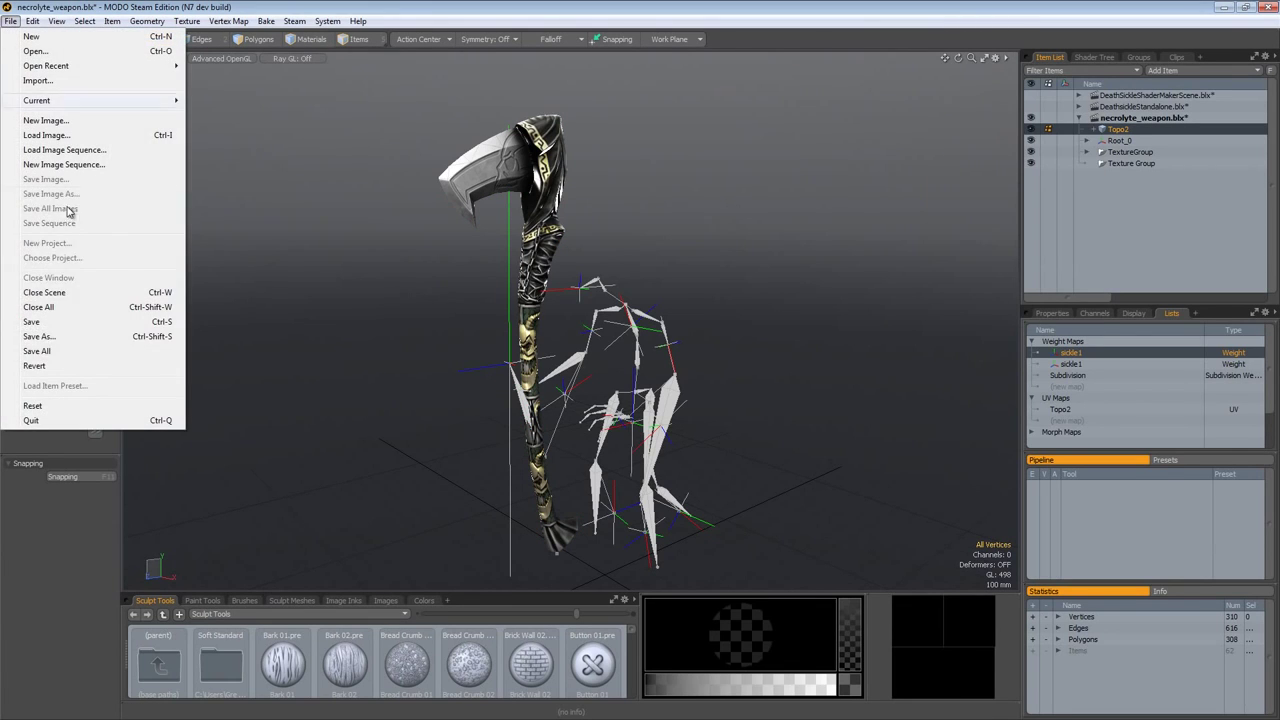
click(40, 336)
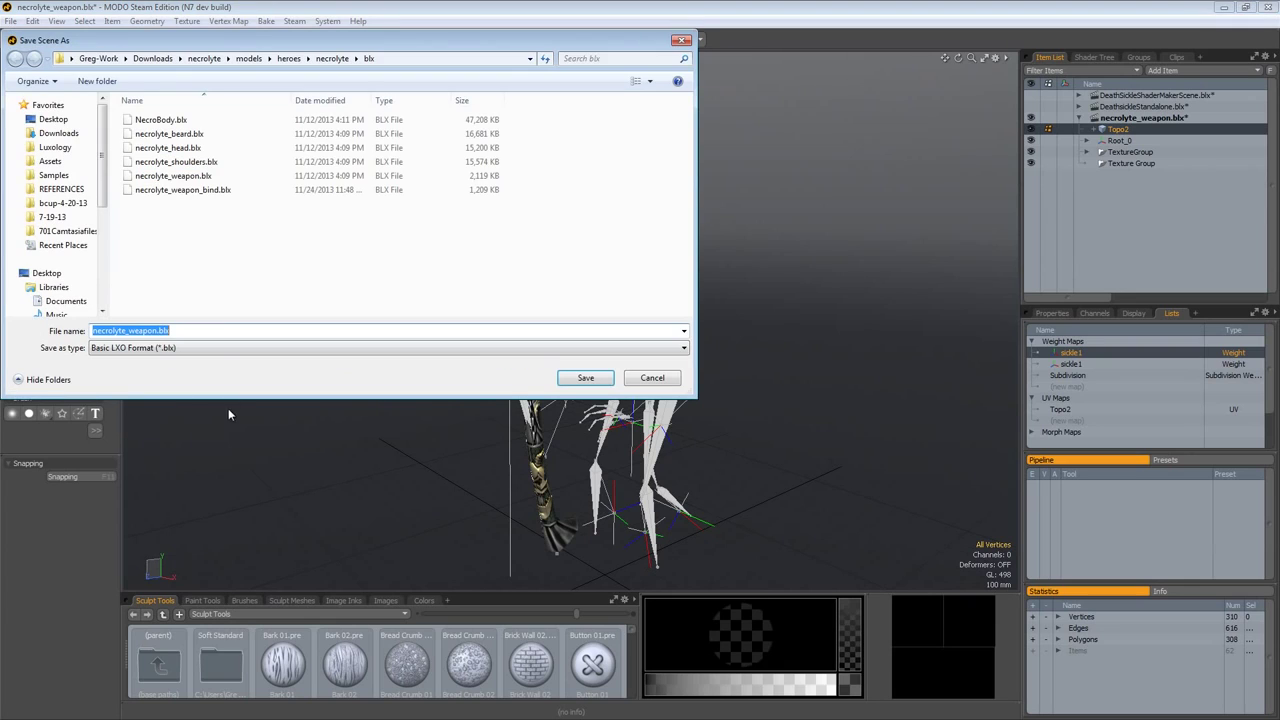
click(159, 330)
text(_bin)
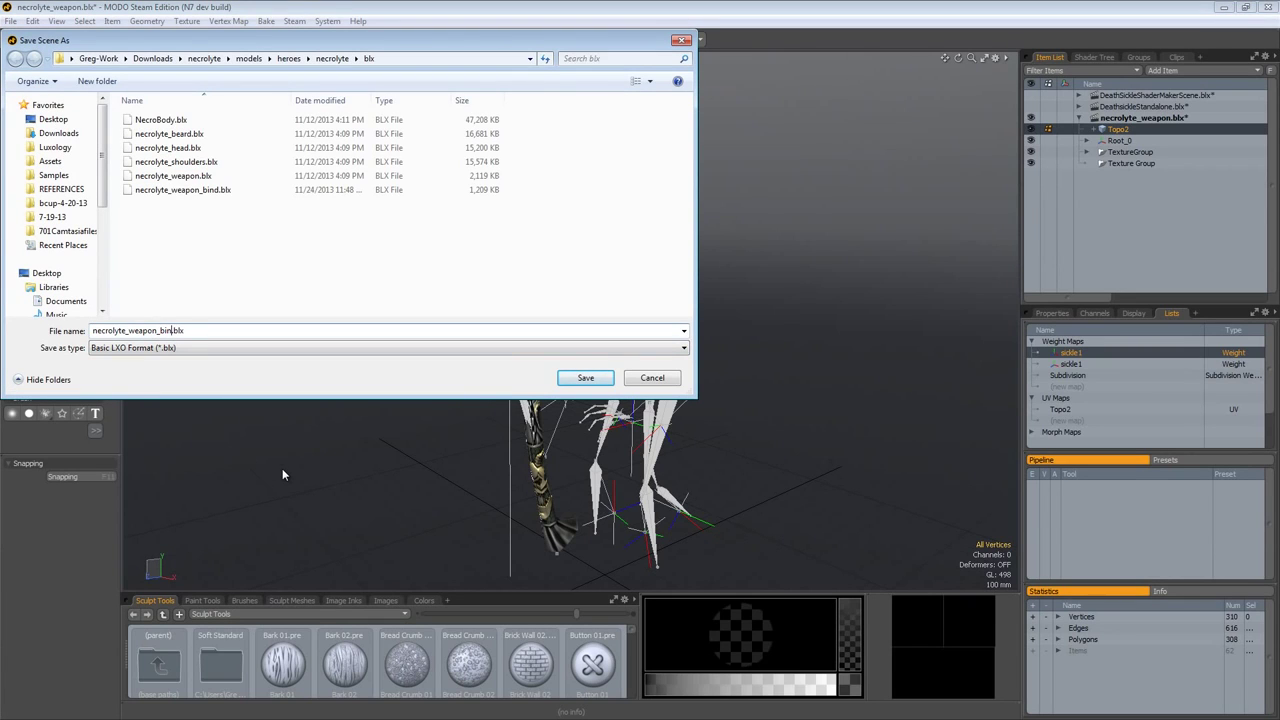
text(d)
key(Return)
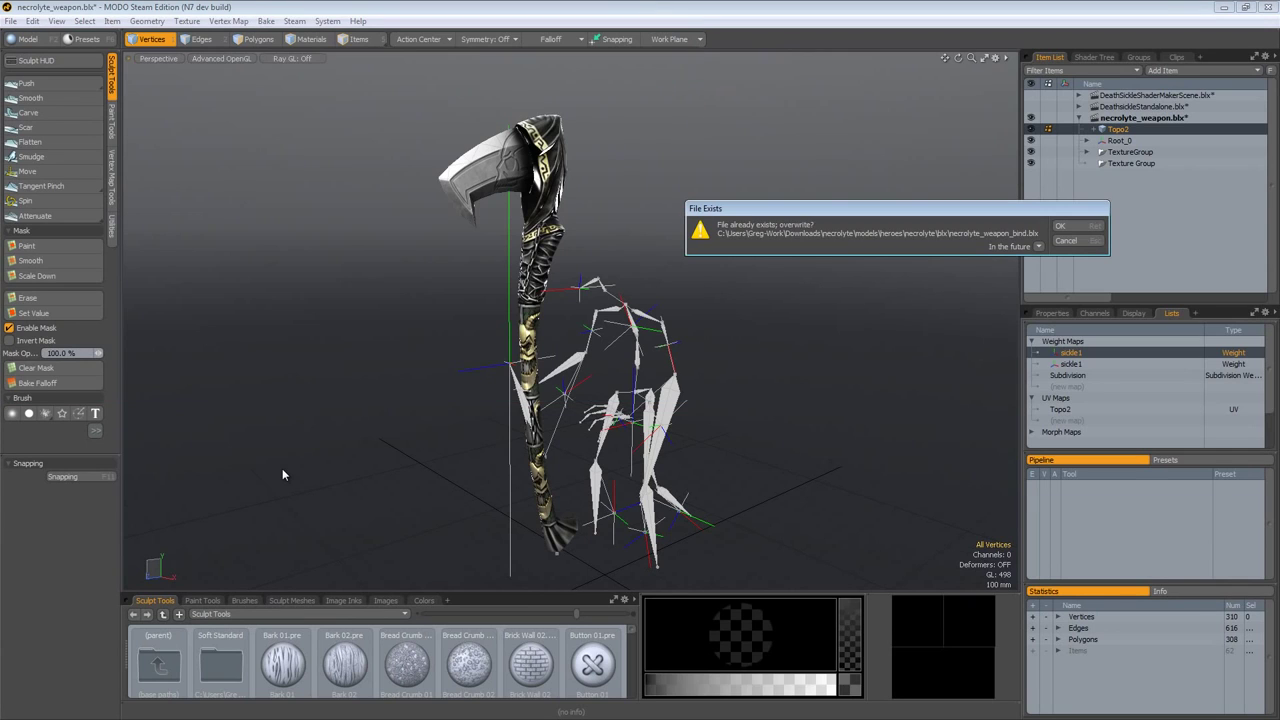
click(1065, 228)
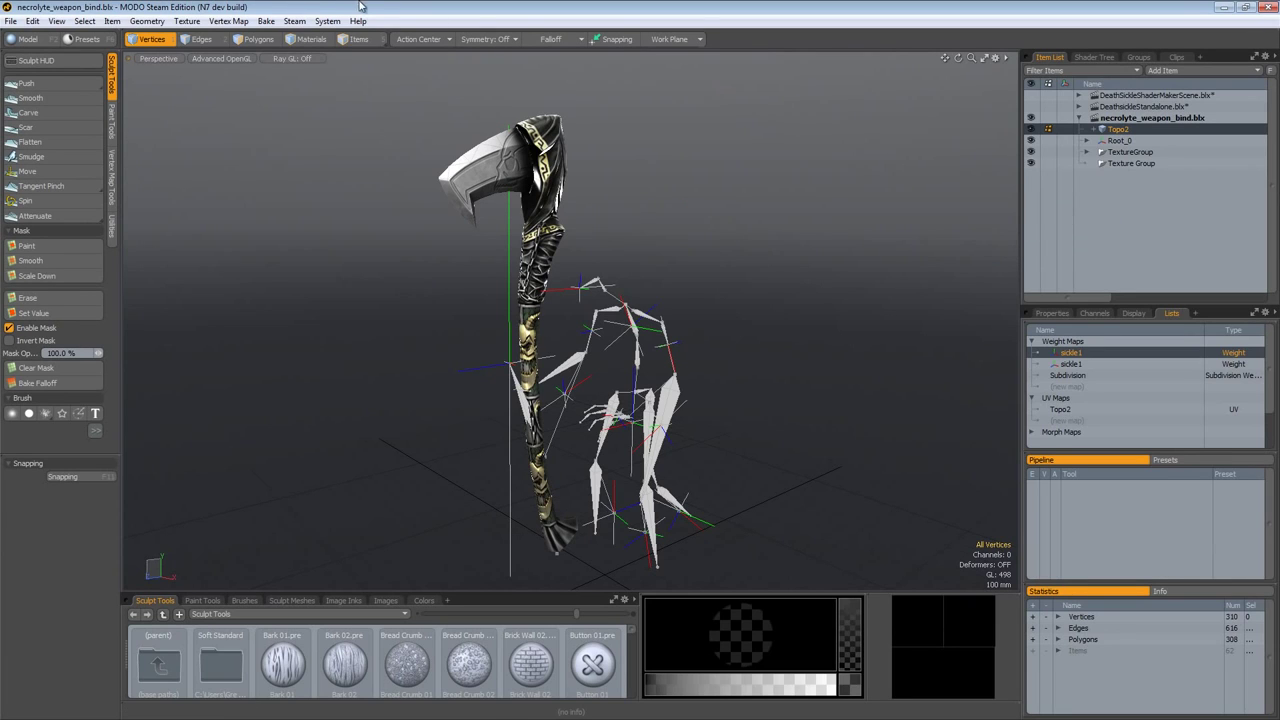
Step: Open the Dota 2 preferences page and keep Dota 2 as the target version
click(294, 21)
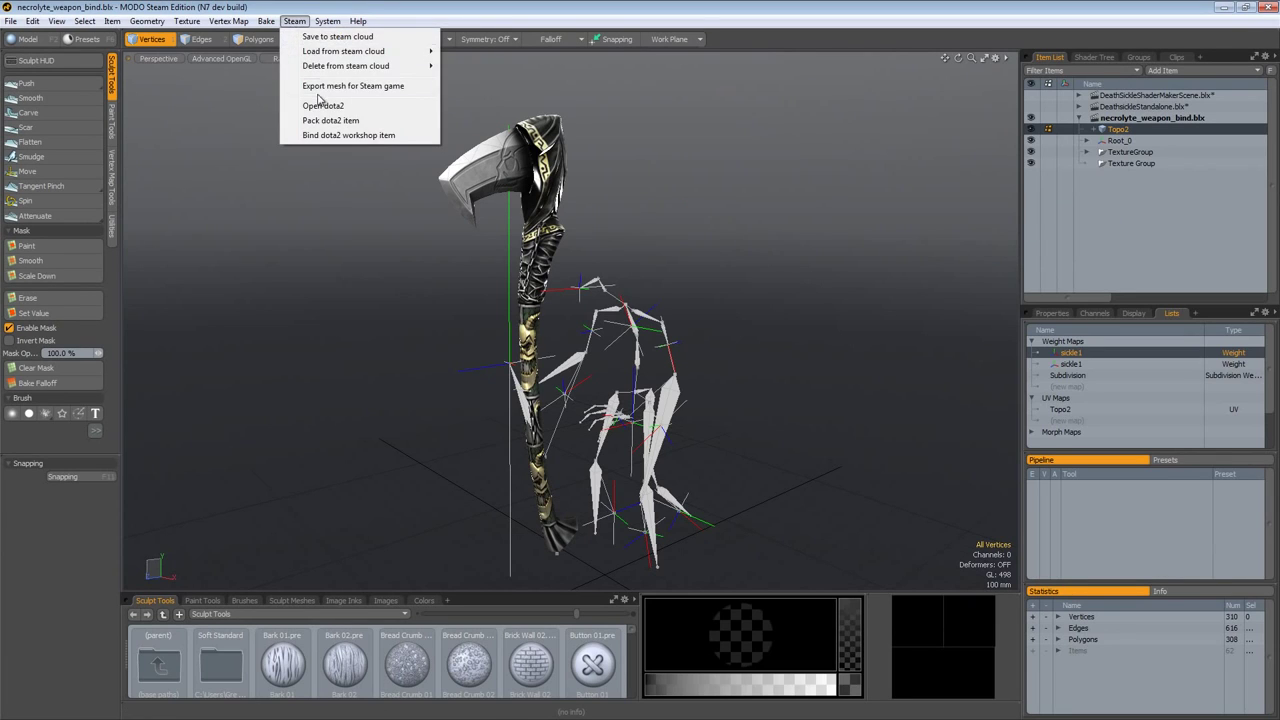
click(294, 21)
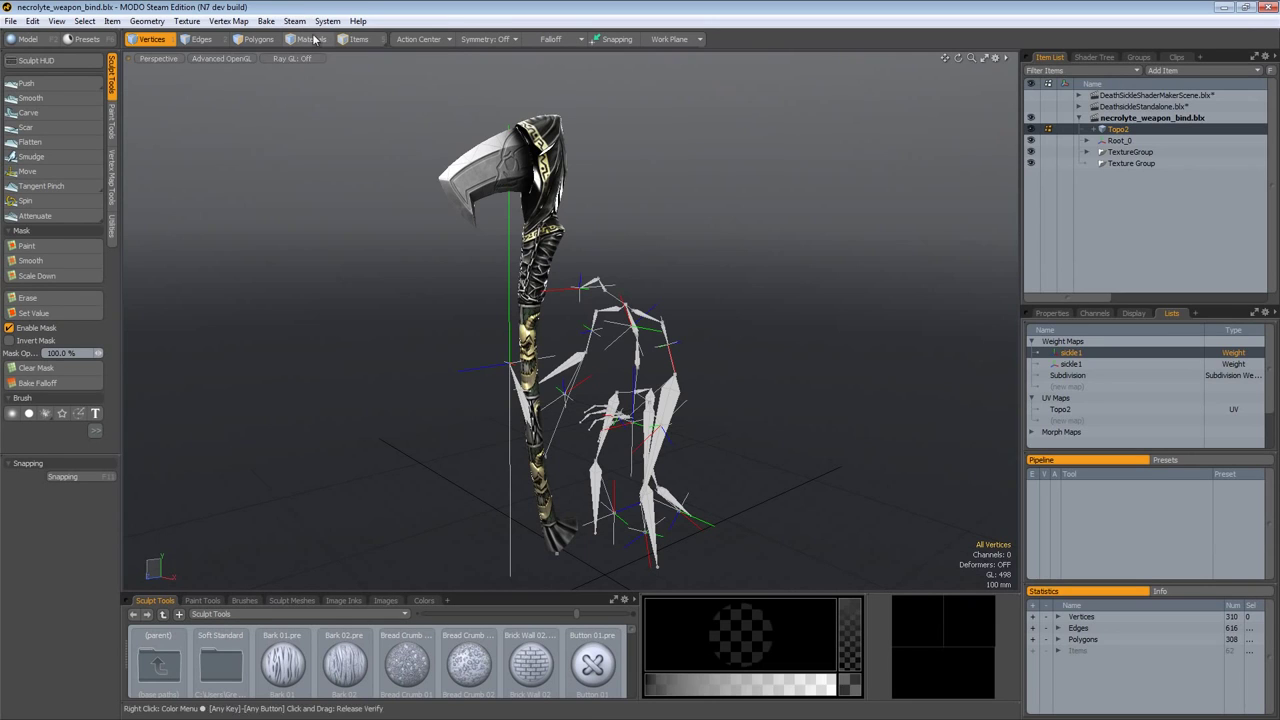
click(327, 21)
click(355, 37)
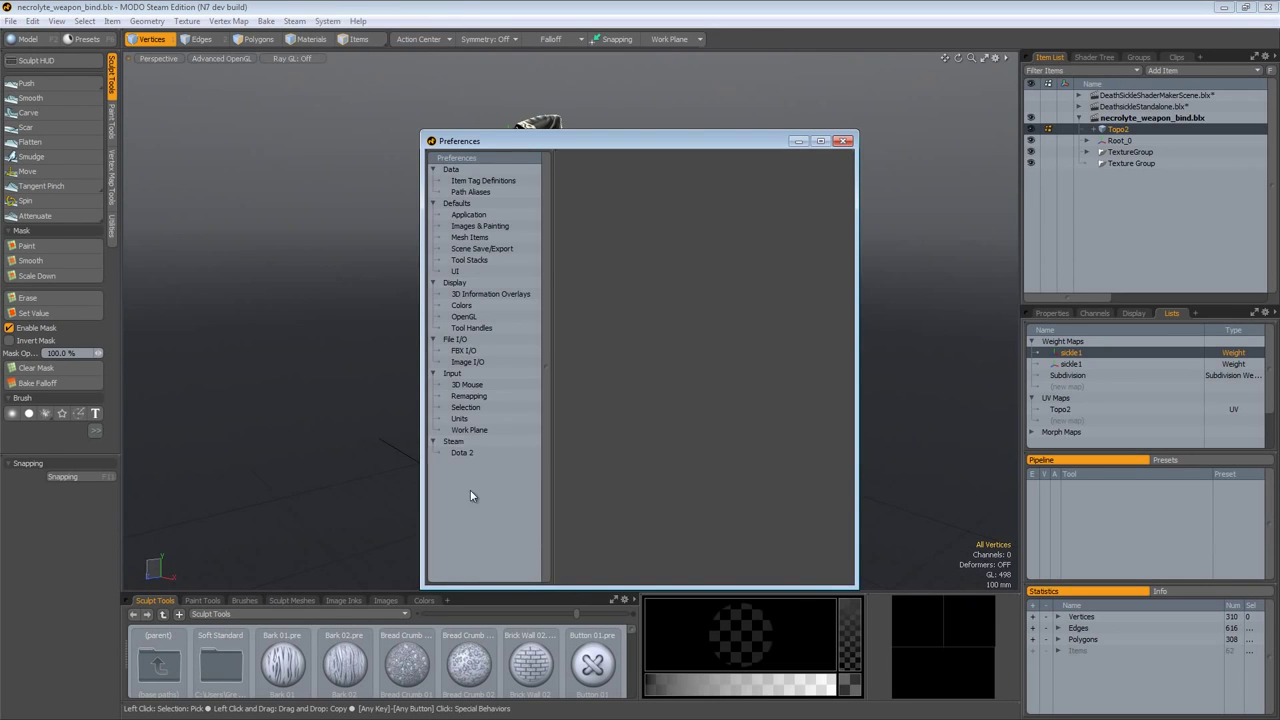
click(461, 452)
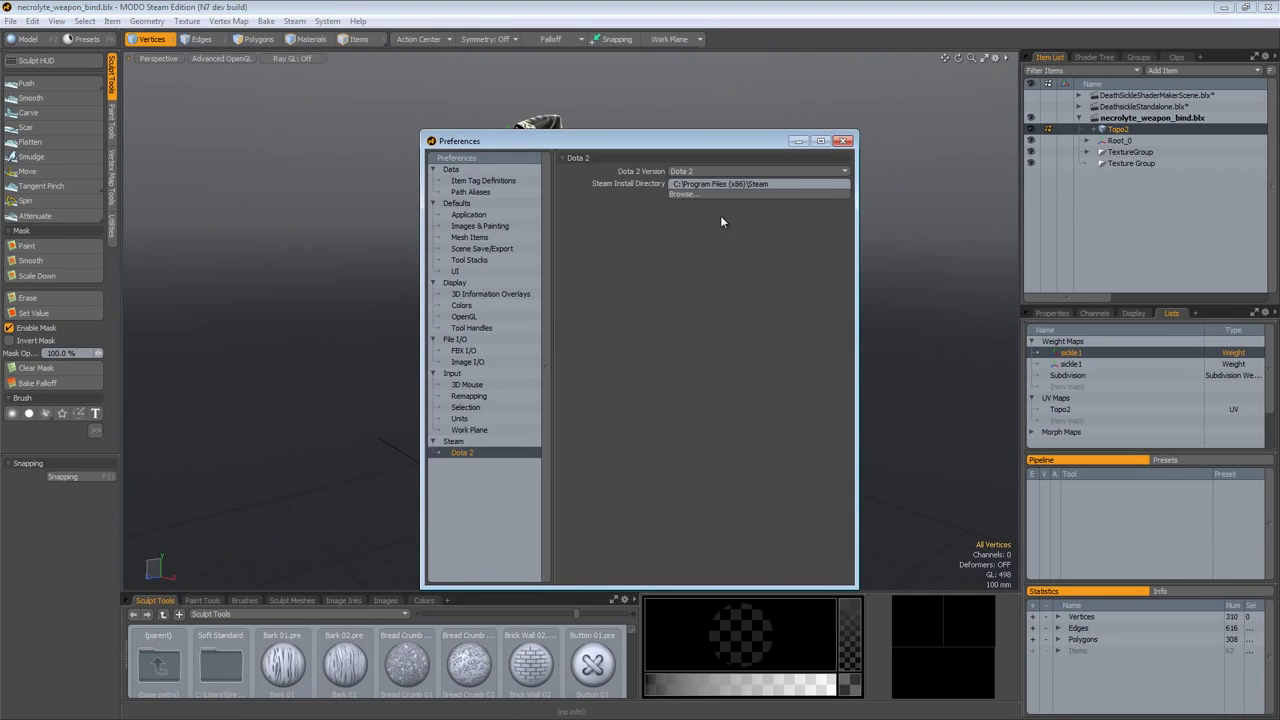
click(701, 171)
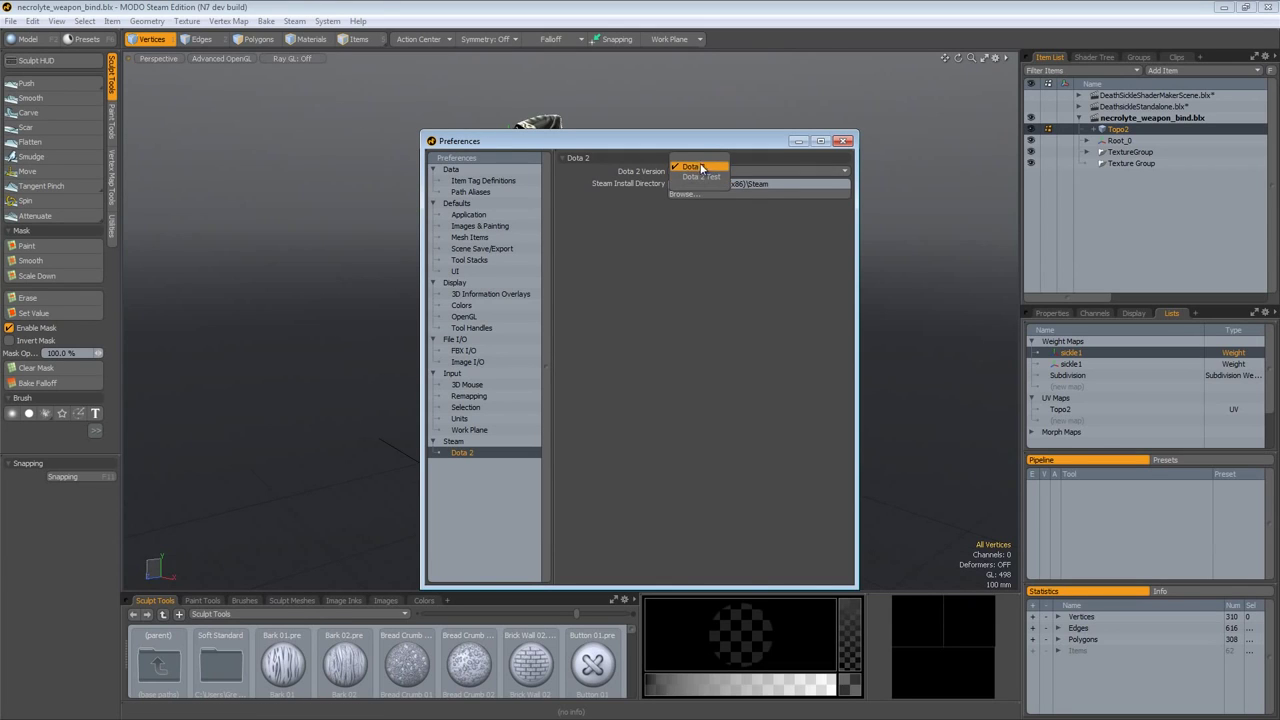
click(701, 167)
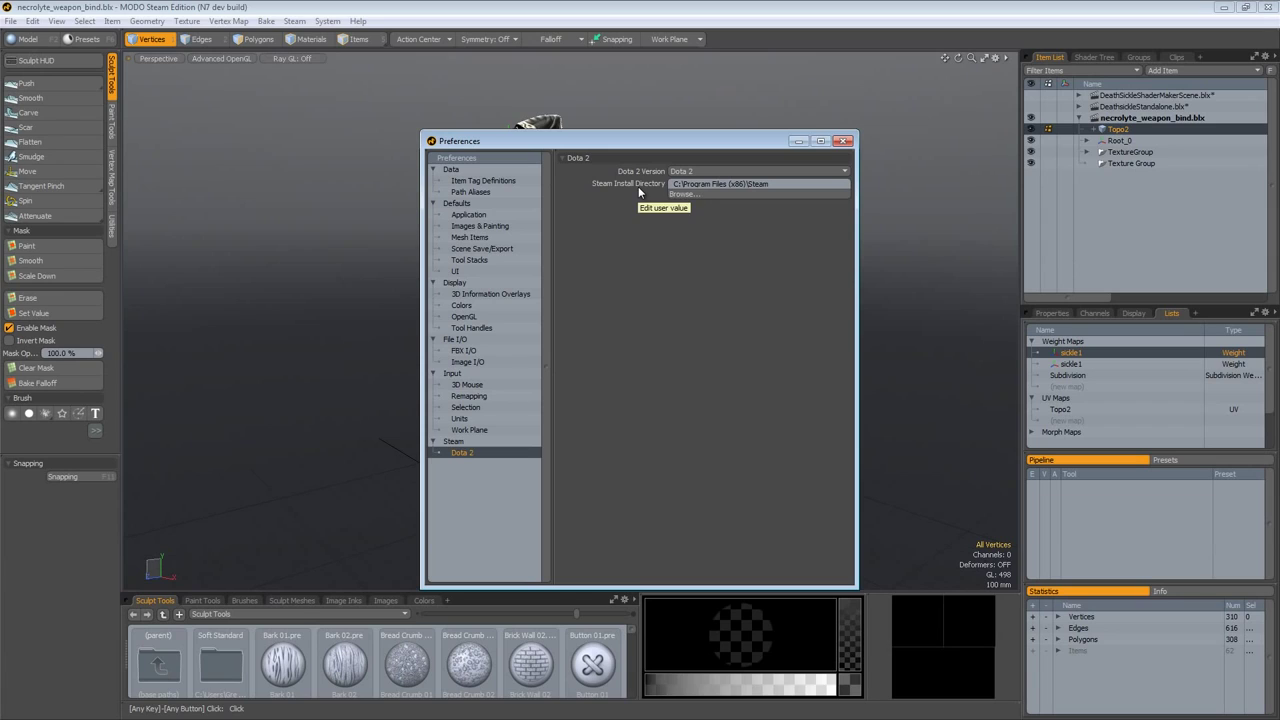
Step: Set the Steam Install Directory to G:\Steam
click(703, 193)
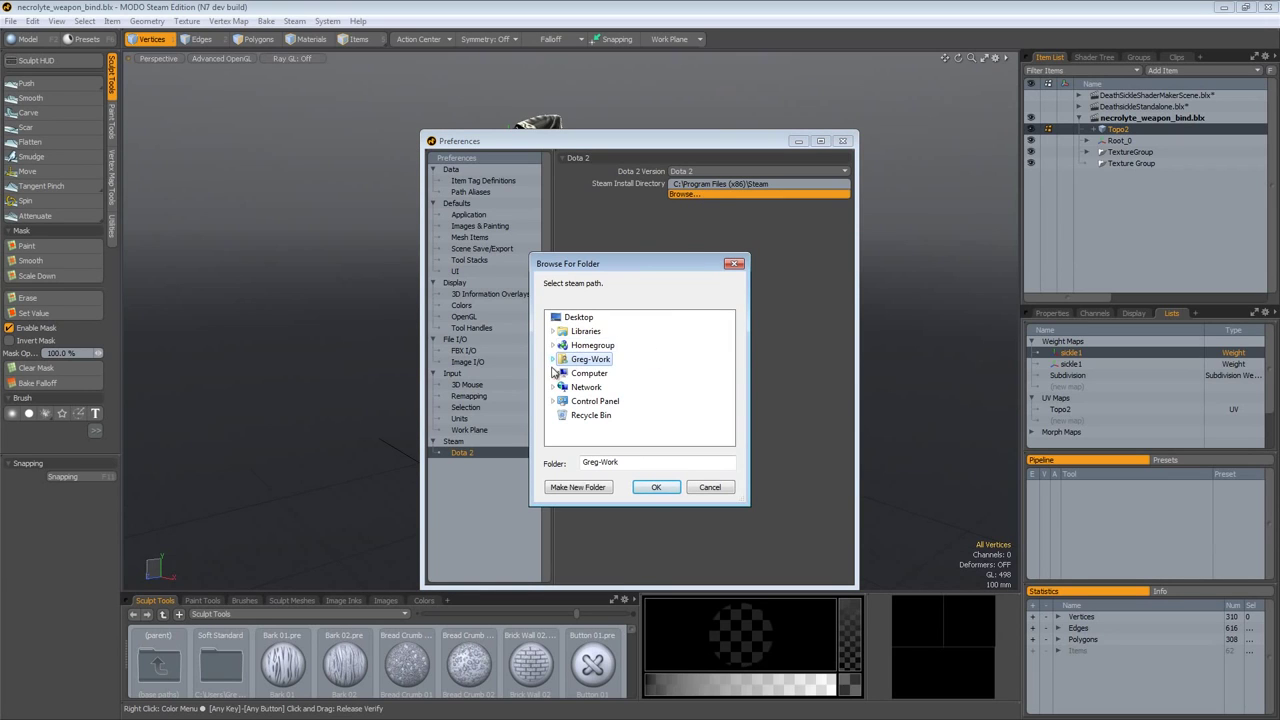
click(562, 373)
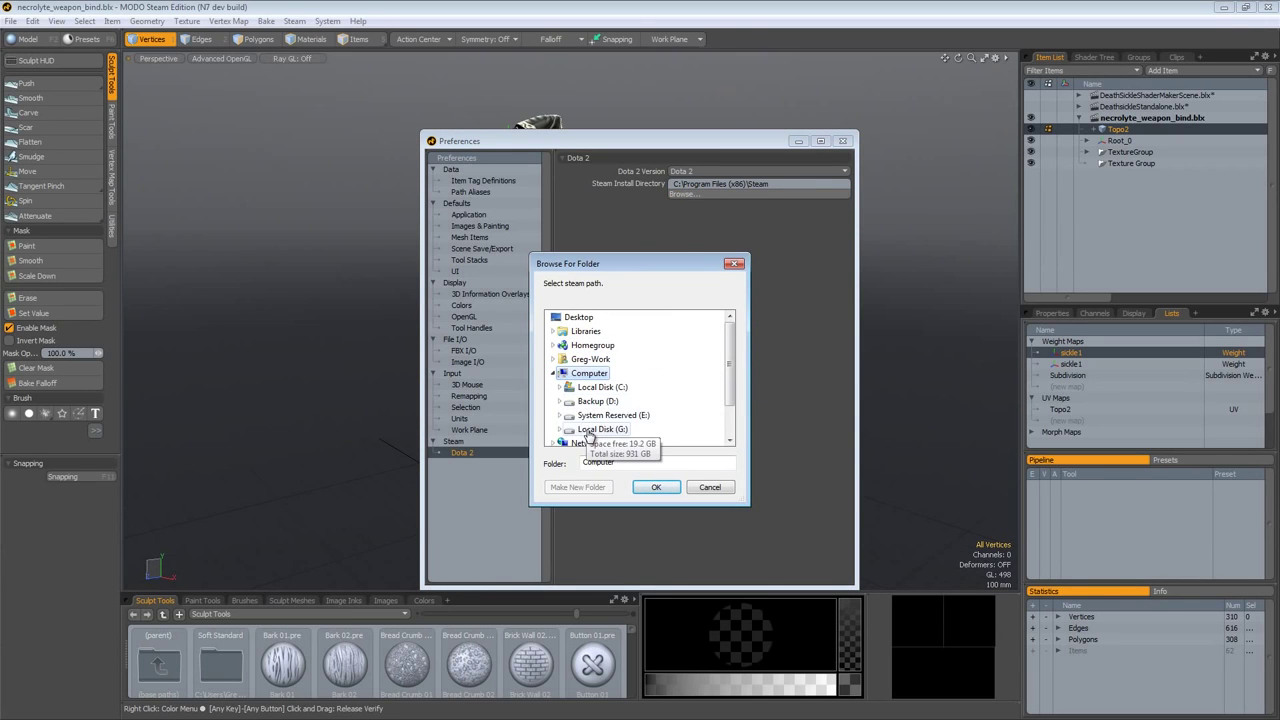
click(596, 415)
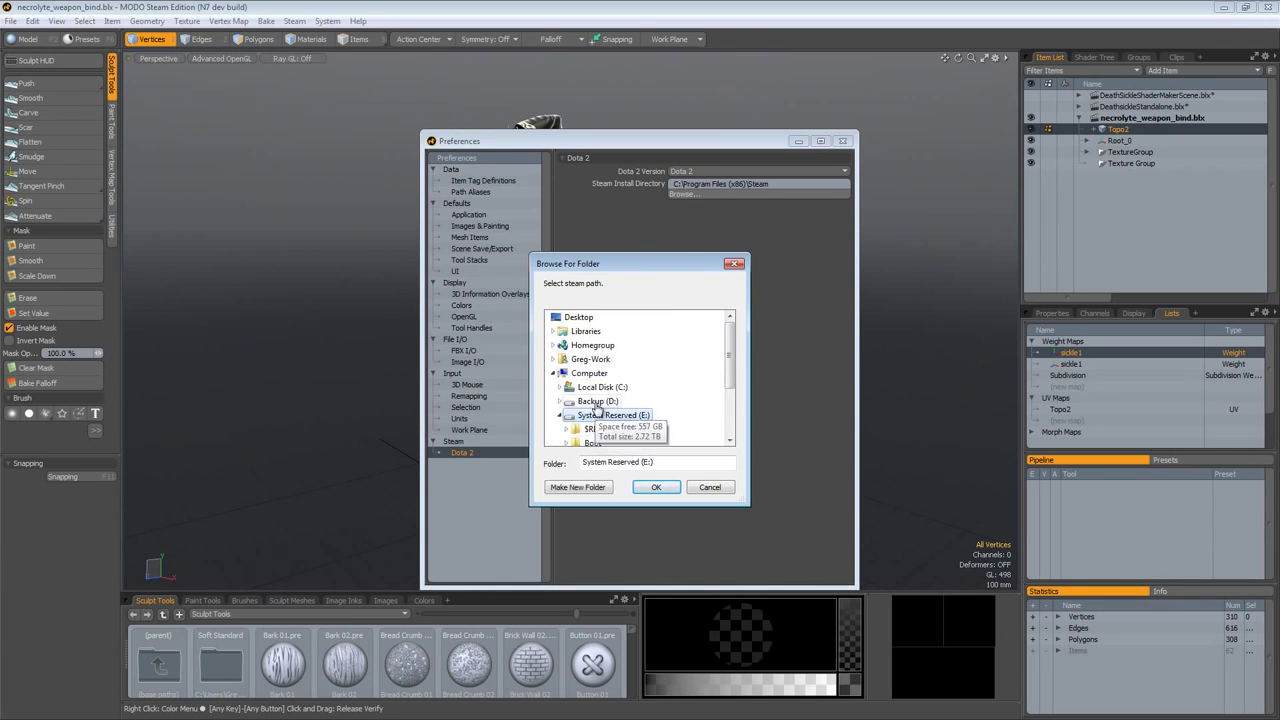
click(606, 437)
click(602, 427)
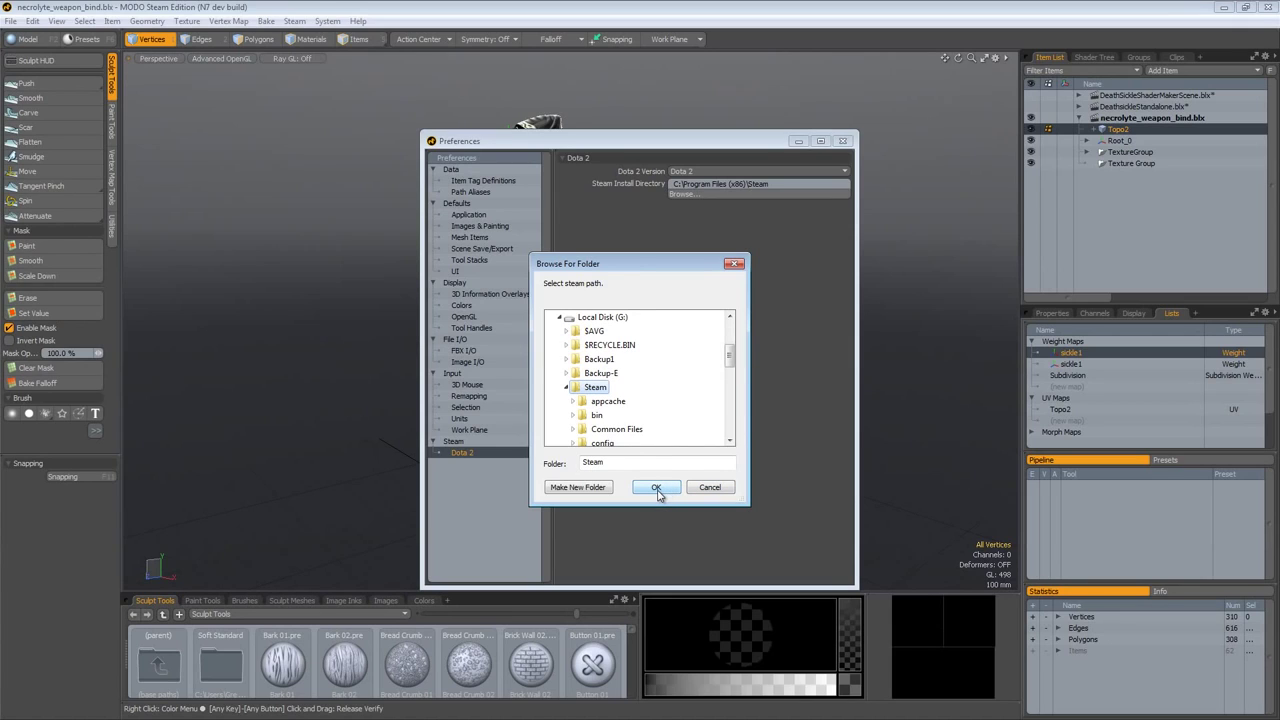
click(657, 489)
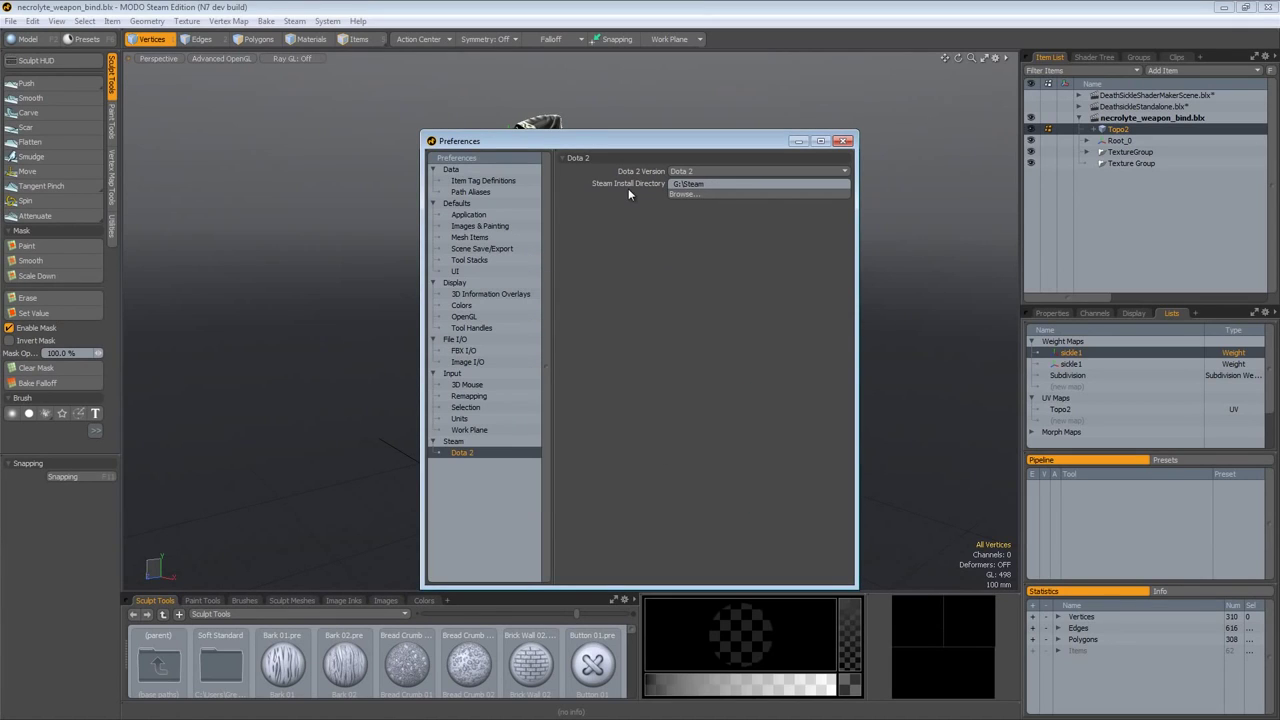
Step: Close Preferences and launch Dota 2 from MODO's Steam menu, allowing the launch
click(841, 143)
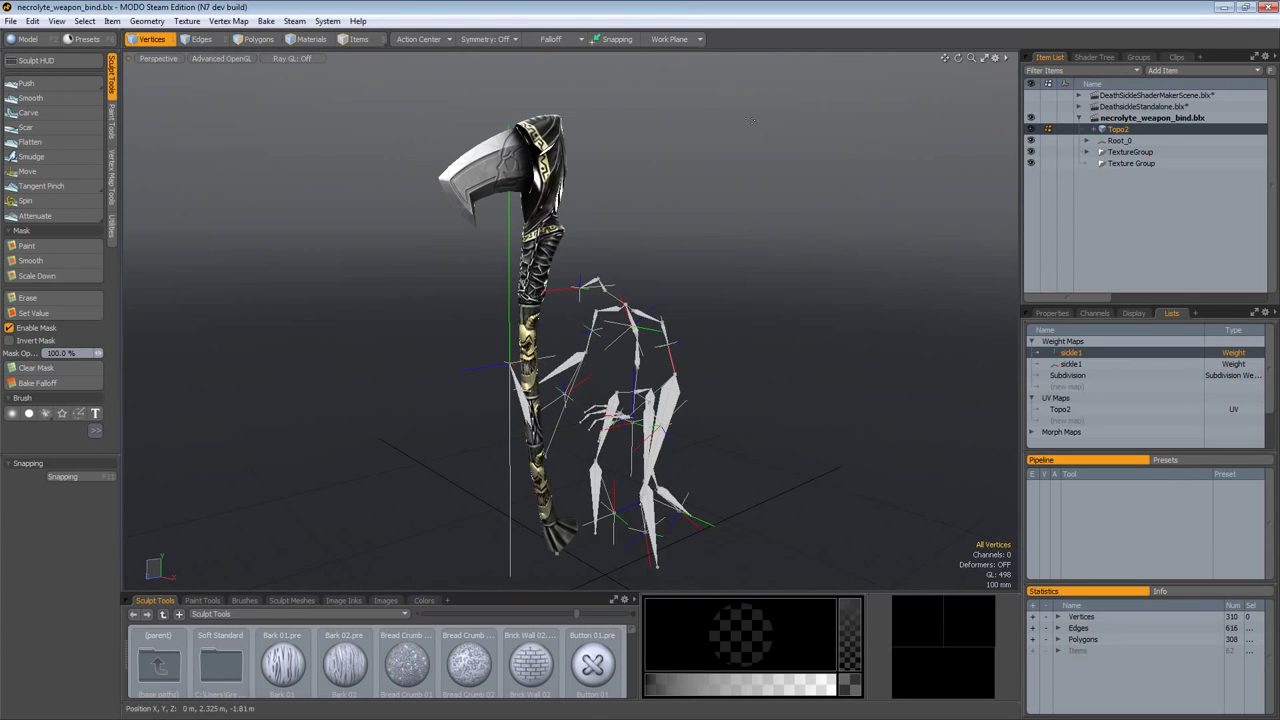
click(295, 21)
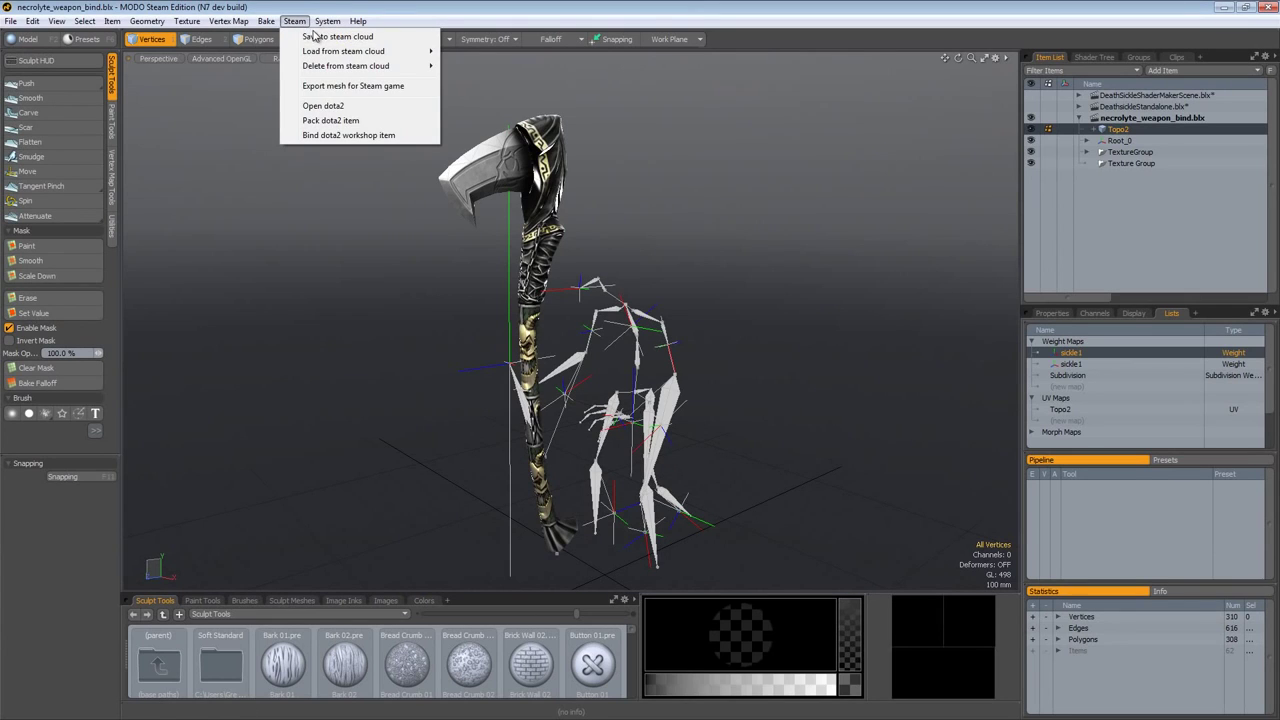
click(322, 105)
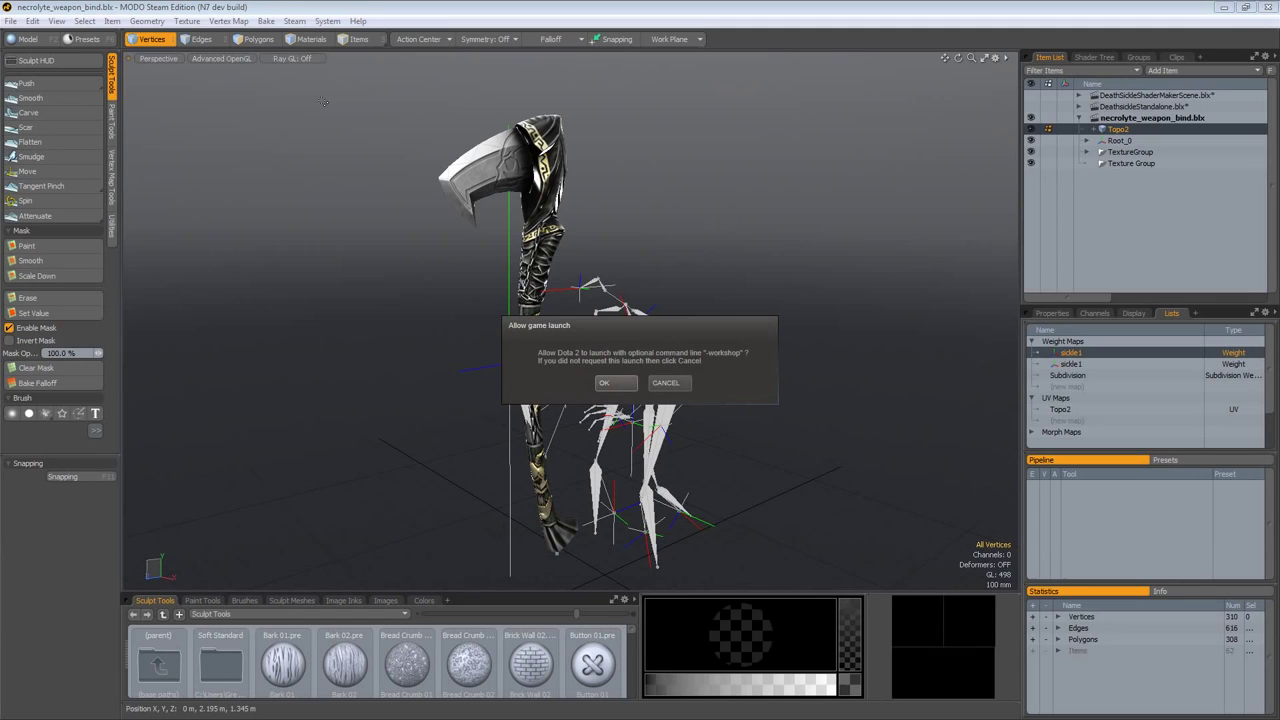
click(605, 383)
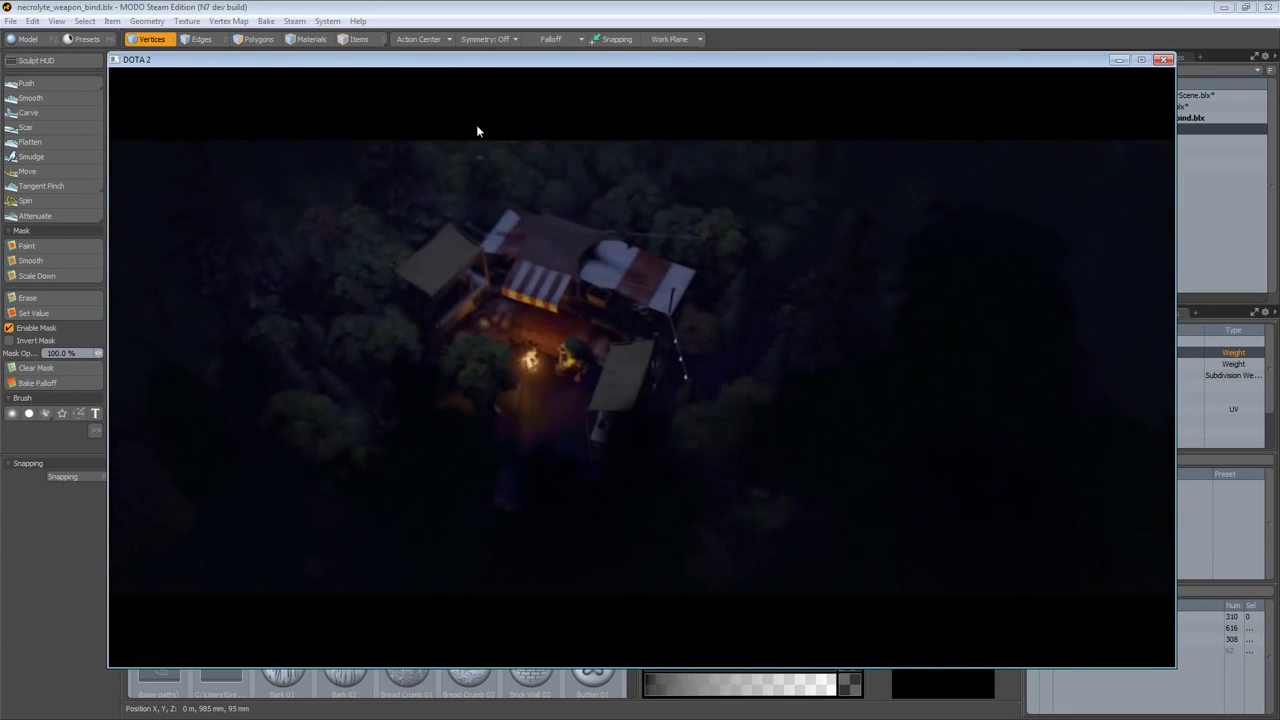
Step: In Dota 2, start a new Workshop wearable item submission and move the game window aside
click(476, 128)
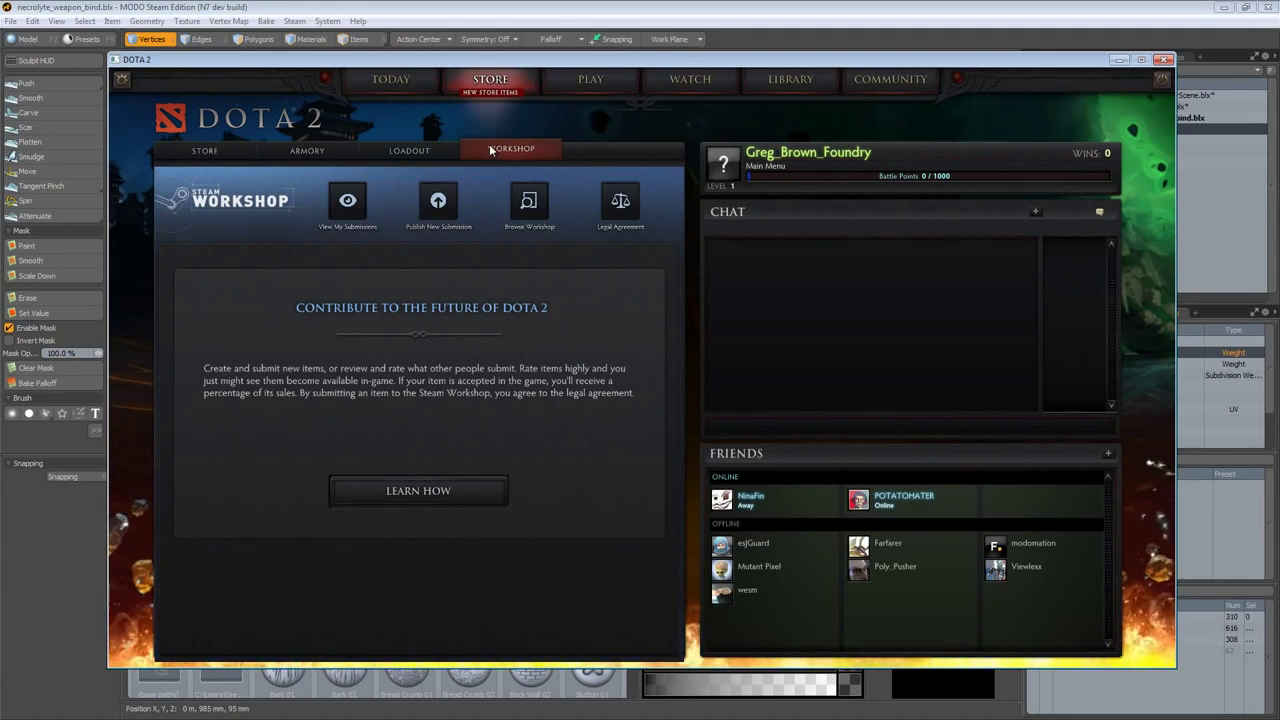
click(437, 205)
click(350, 324)
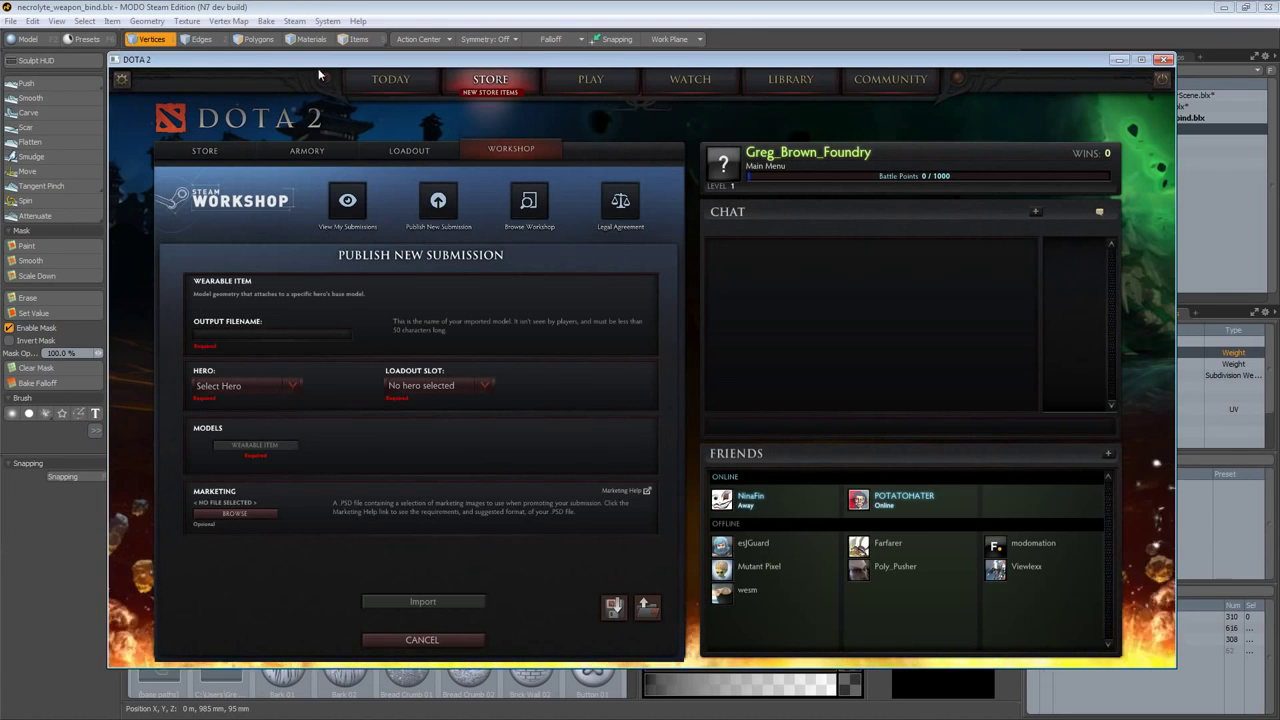
drag(319, 75, 1279, 70)
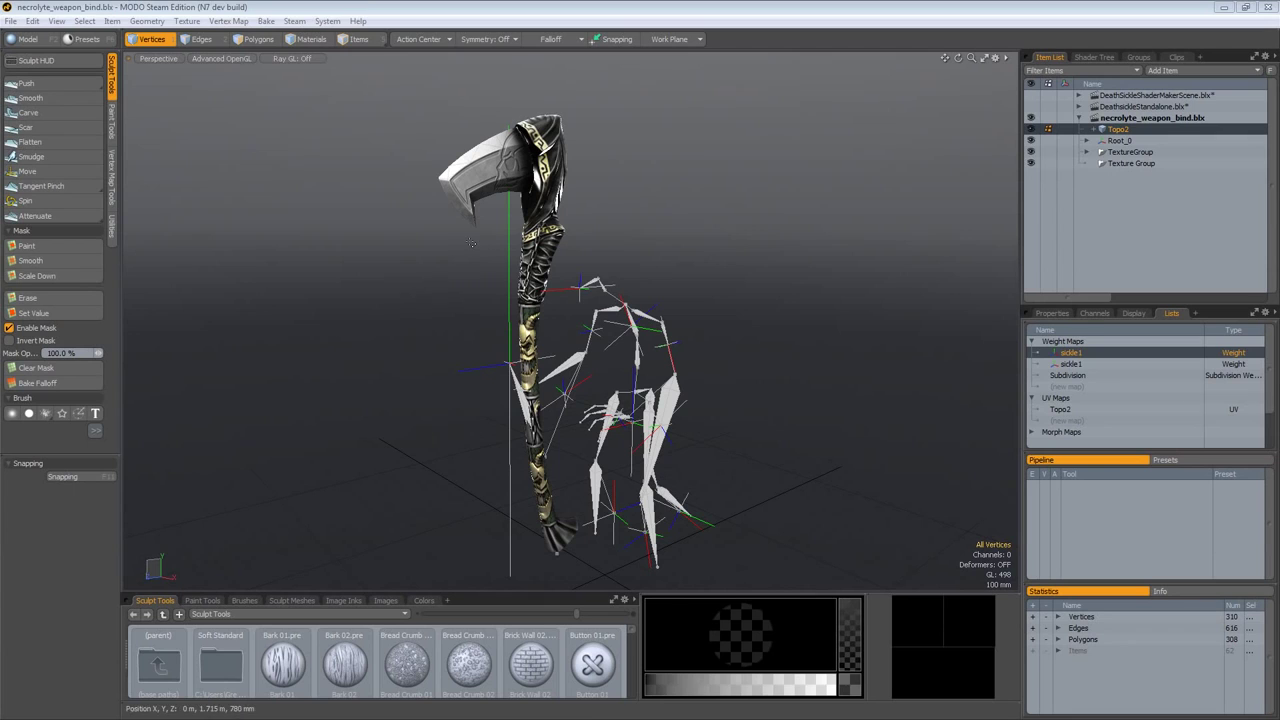
Step: Pack the sickle as Dota 2 item NecTest for hero Necrolyte, which fails on the Steam path
alt+drag(469, 241, 600, 241)
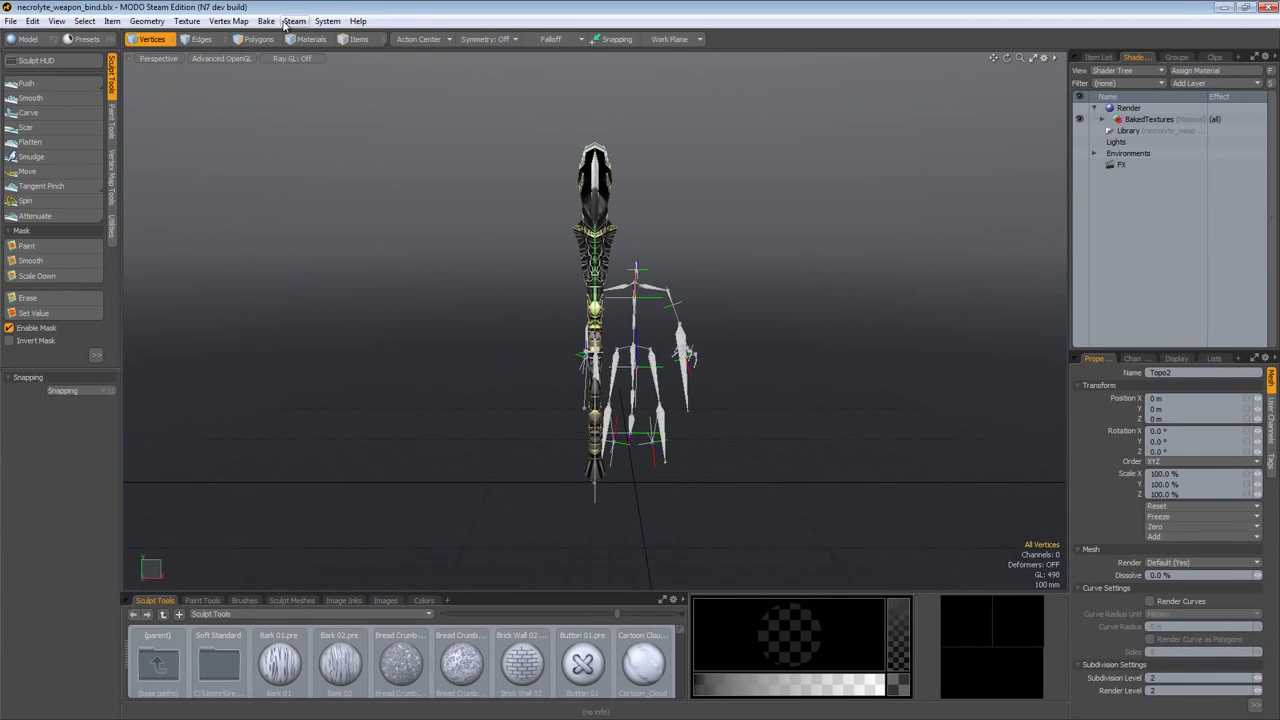
click(292, 24)
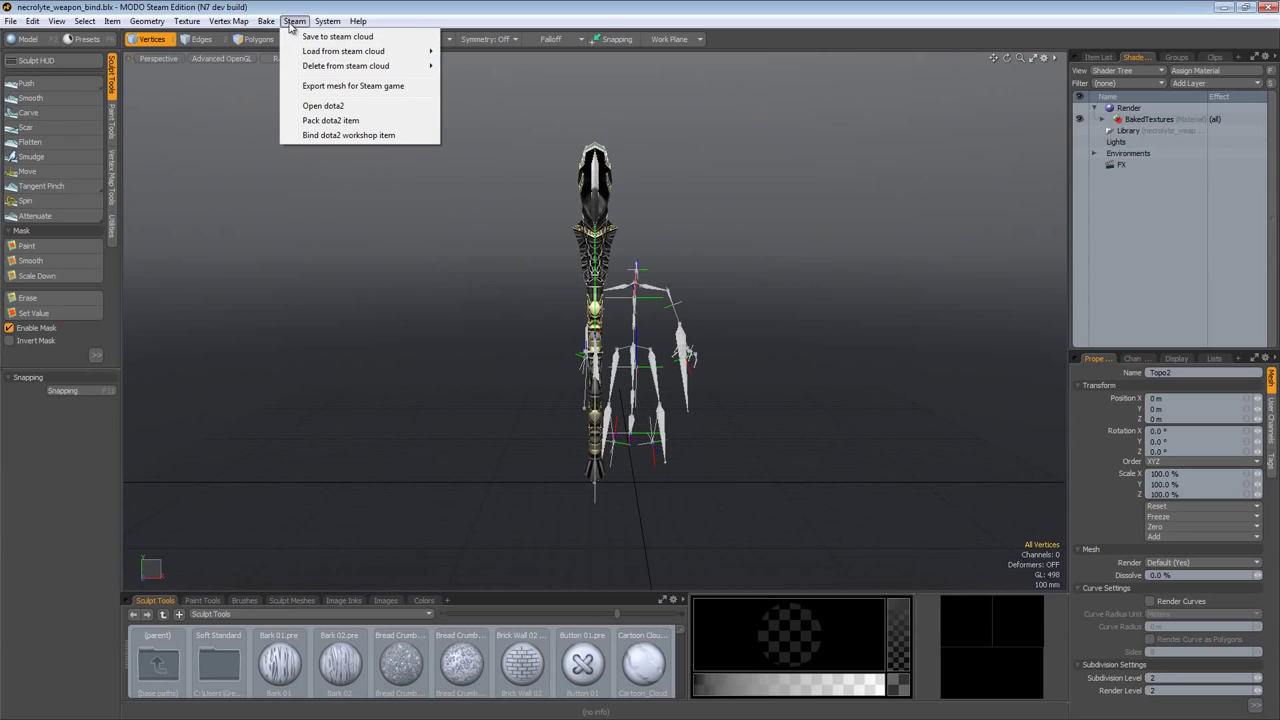
click(332, 120)
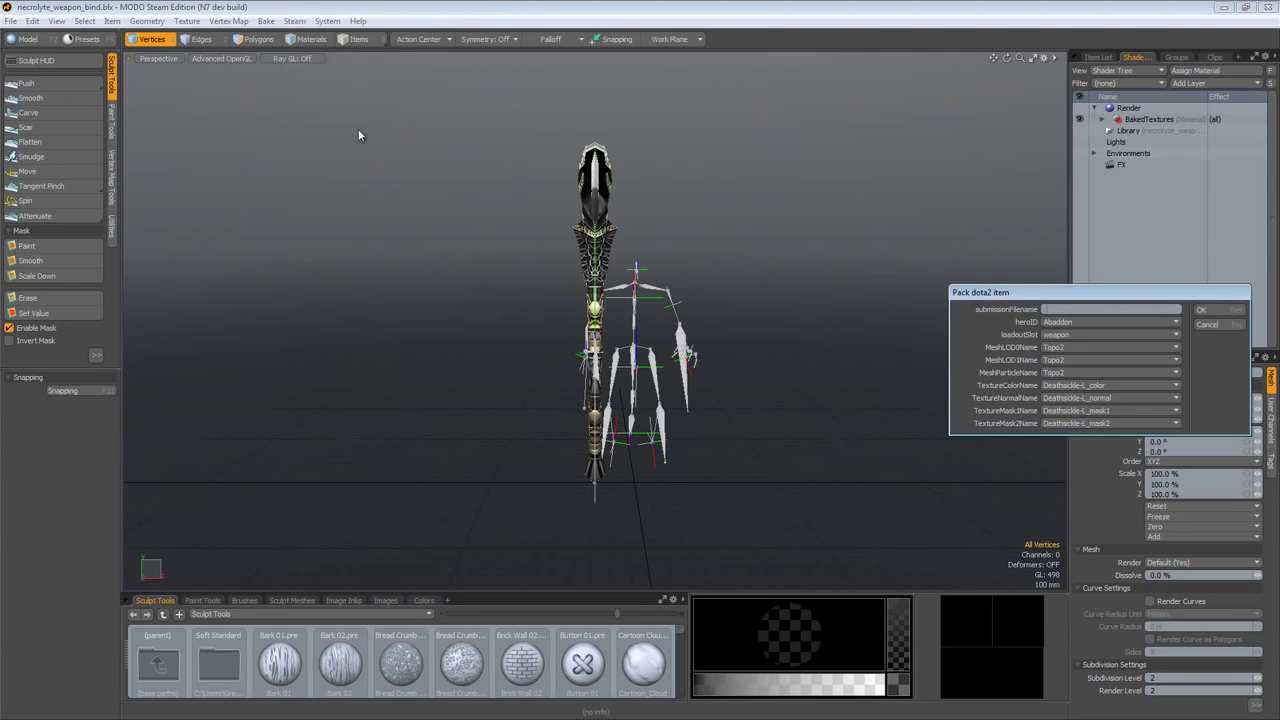
text(NecTest)
click(1052, 322)
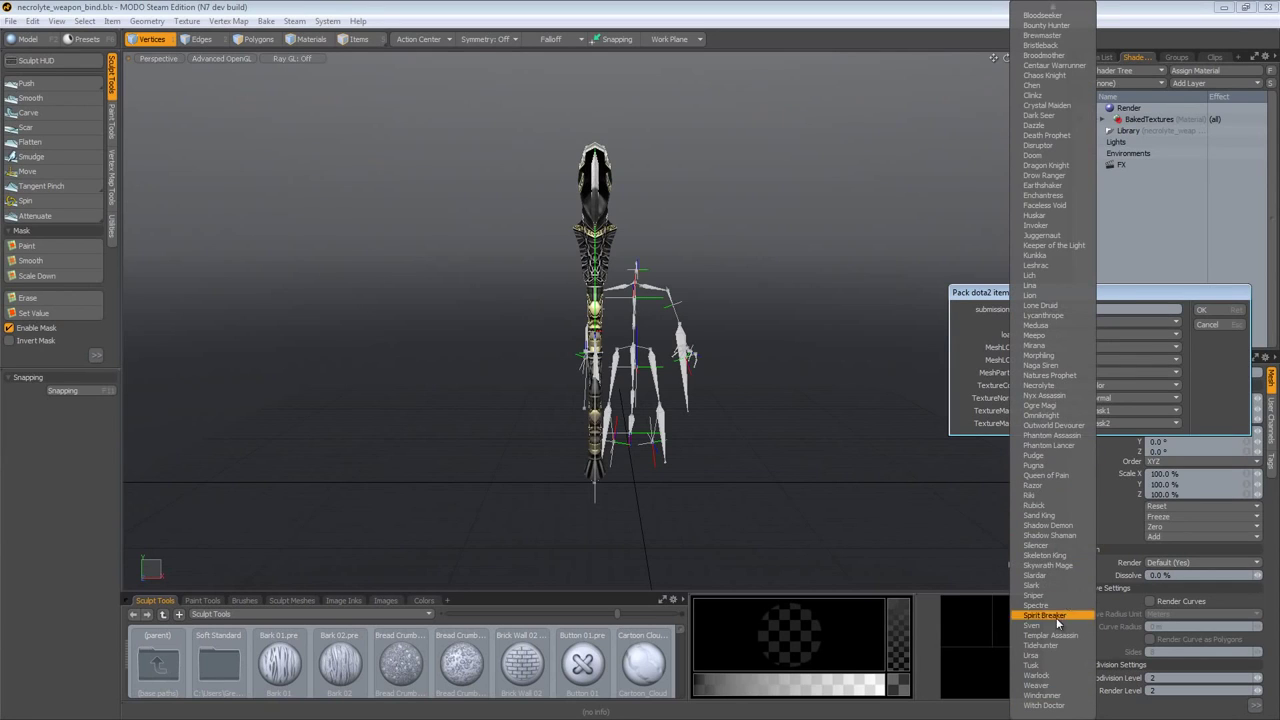
click(1054, 386)
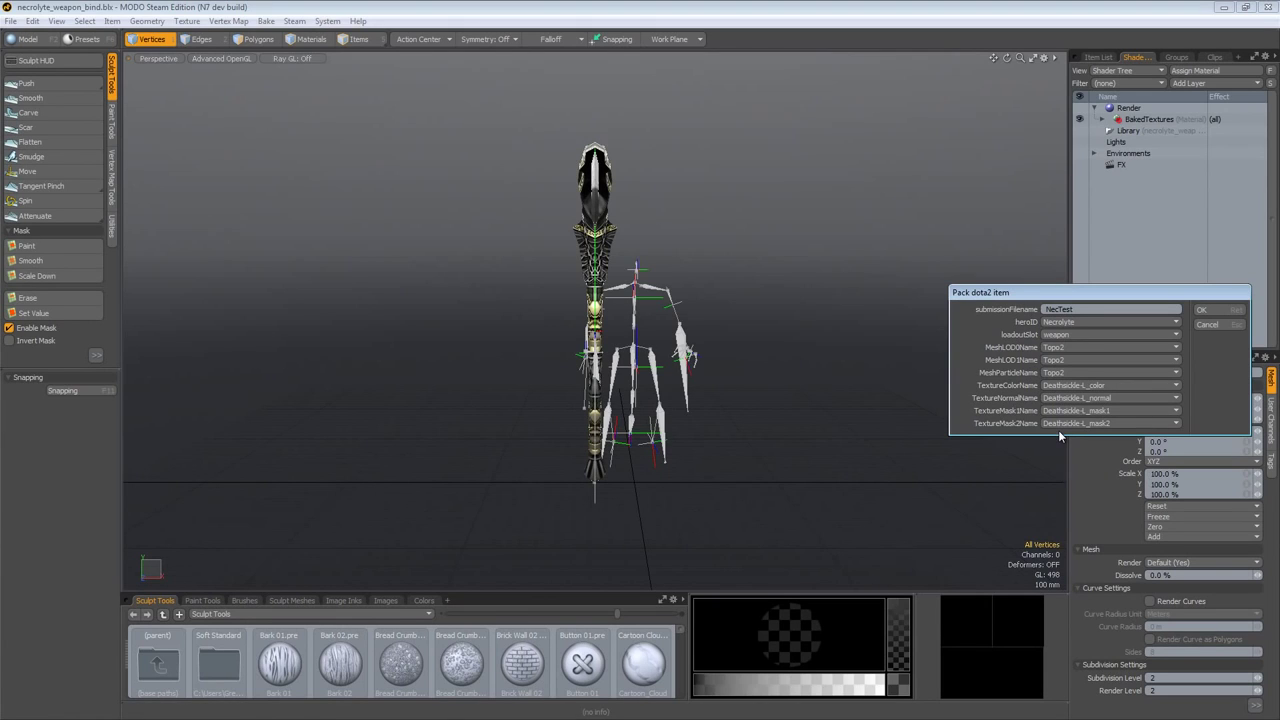
click(1201, 311)
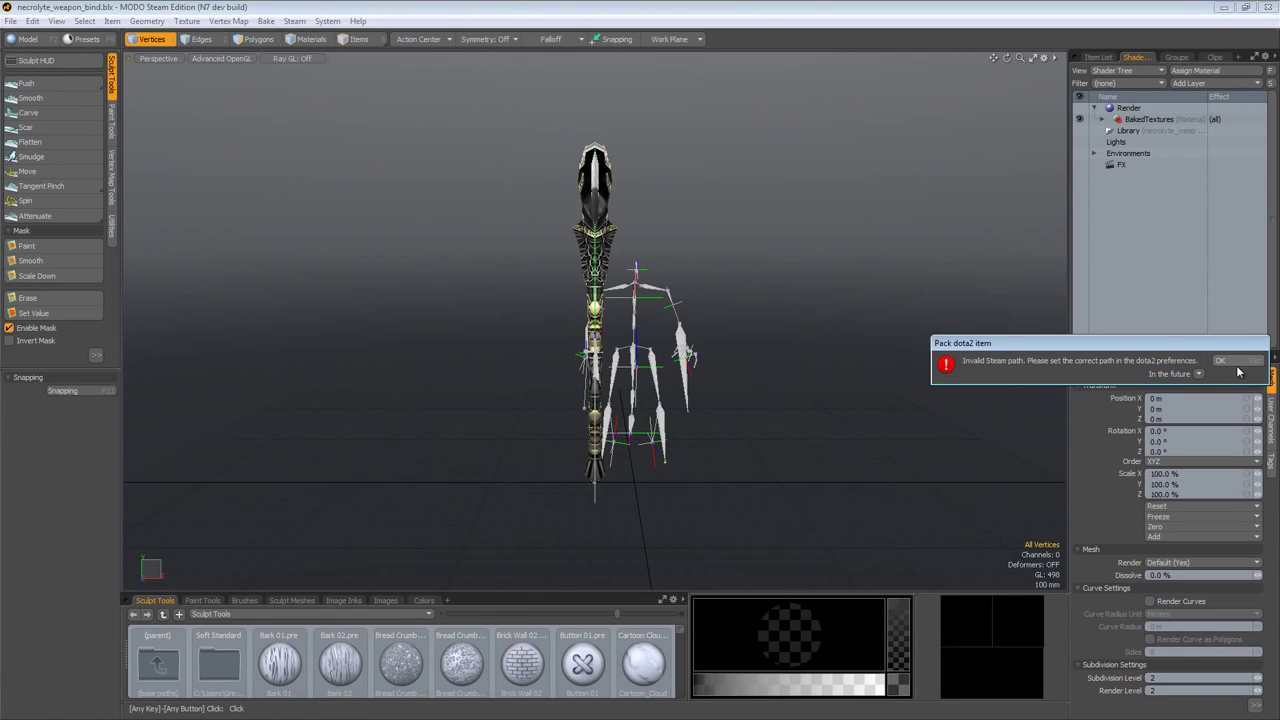
Step: Dismiss the Invalid Steam path error and review the Dota 2 Steam Install Directory in Preferences
click(1221, 361)
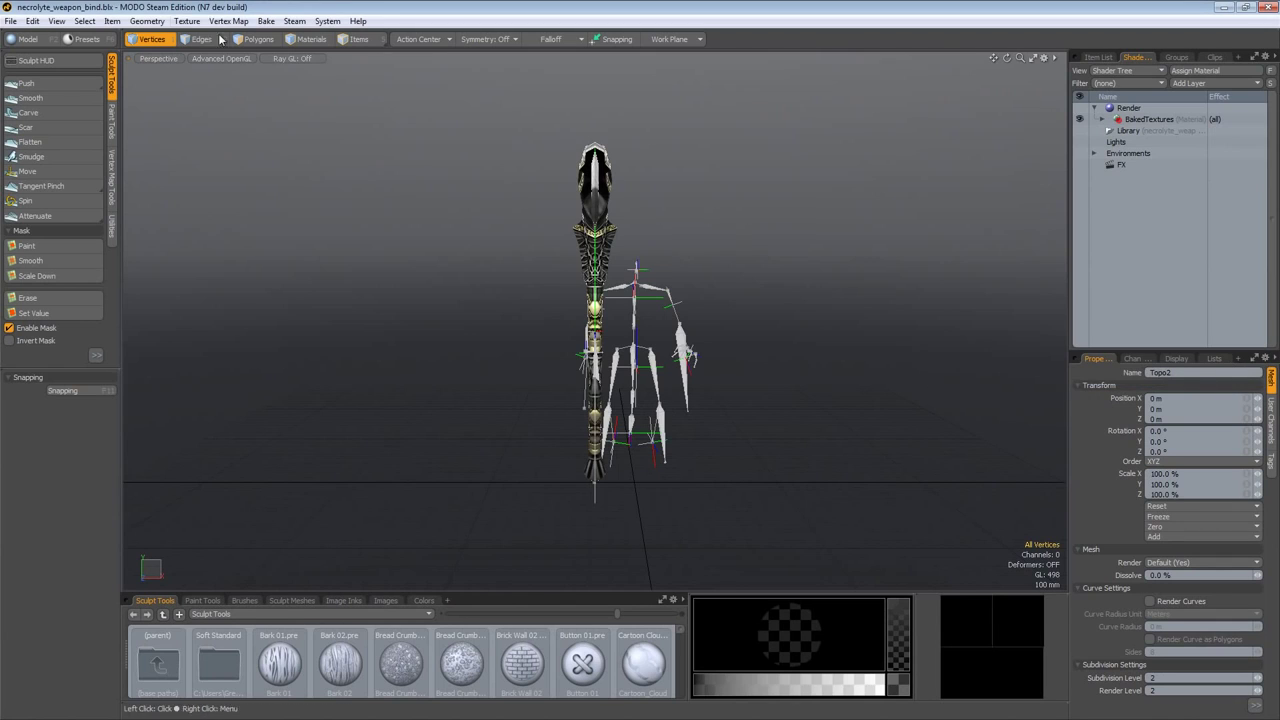
click(327, 21)
click(343, 38)
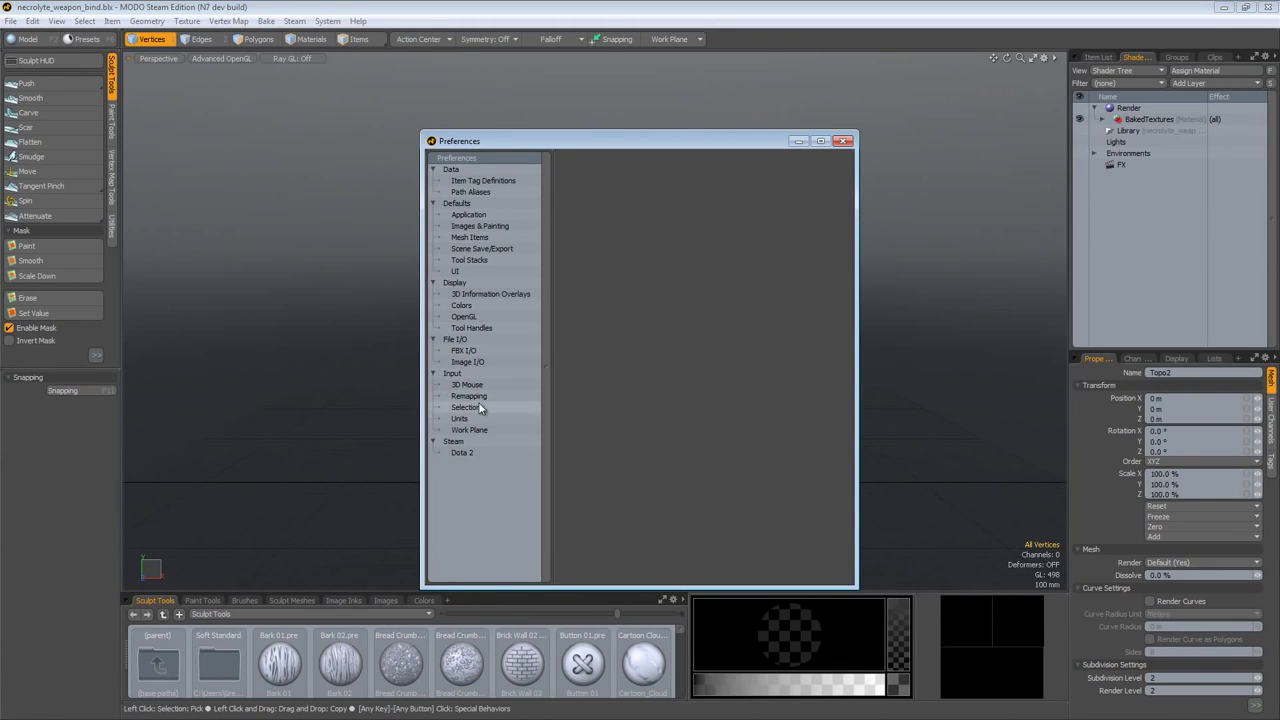
click(458, 452)
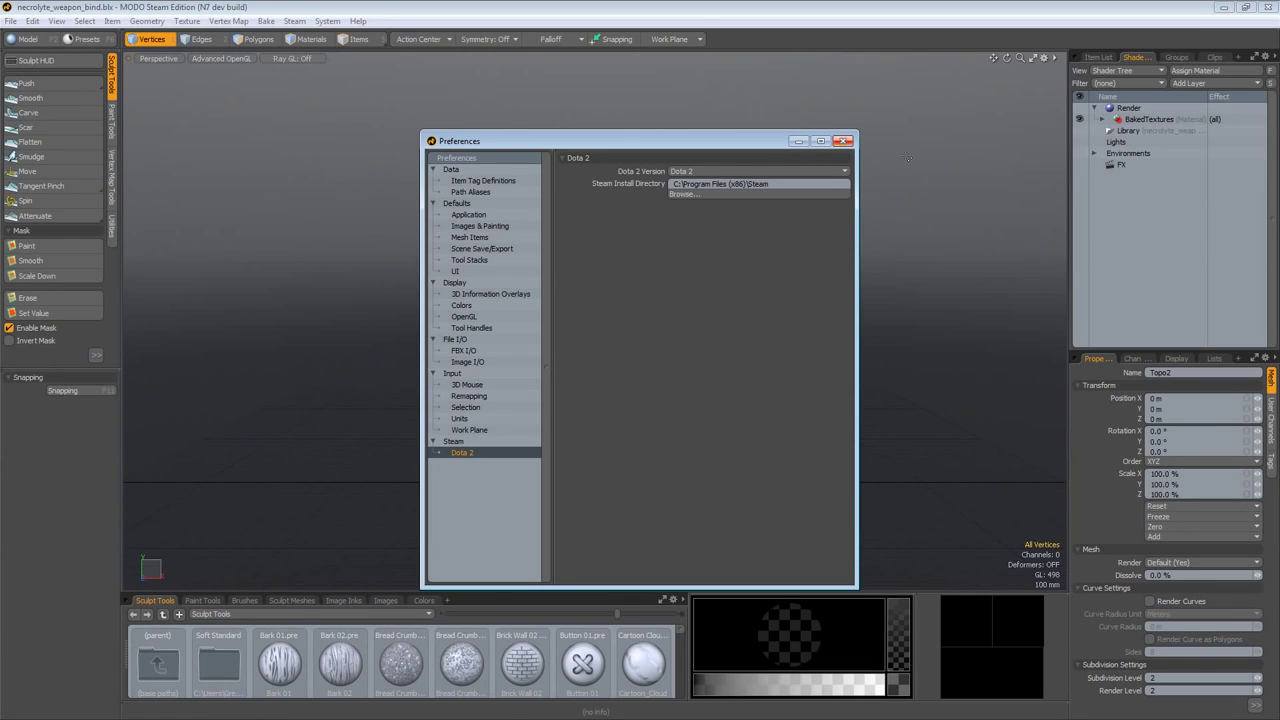
key(Escape)
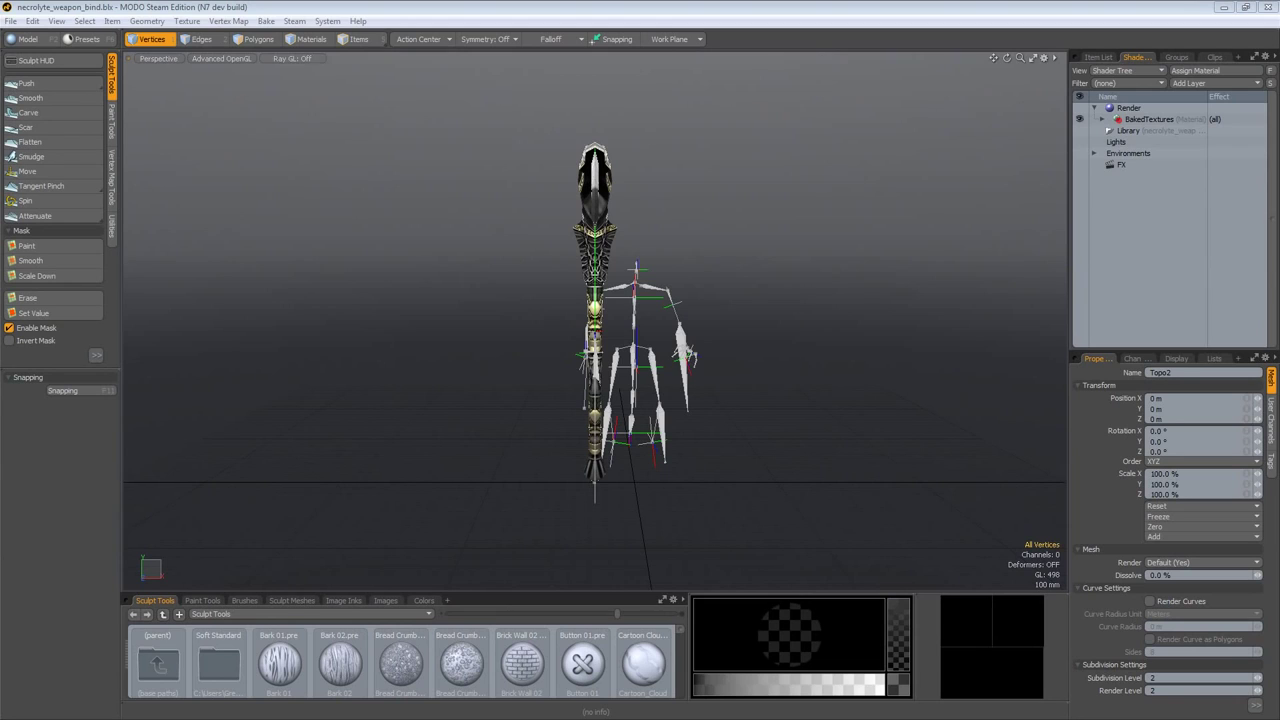
Step: Repack NecTest with hero Necrolyte and loadout slot weapon, this time packing successfully
click(295, 21)
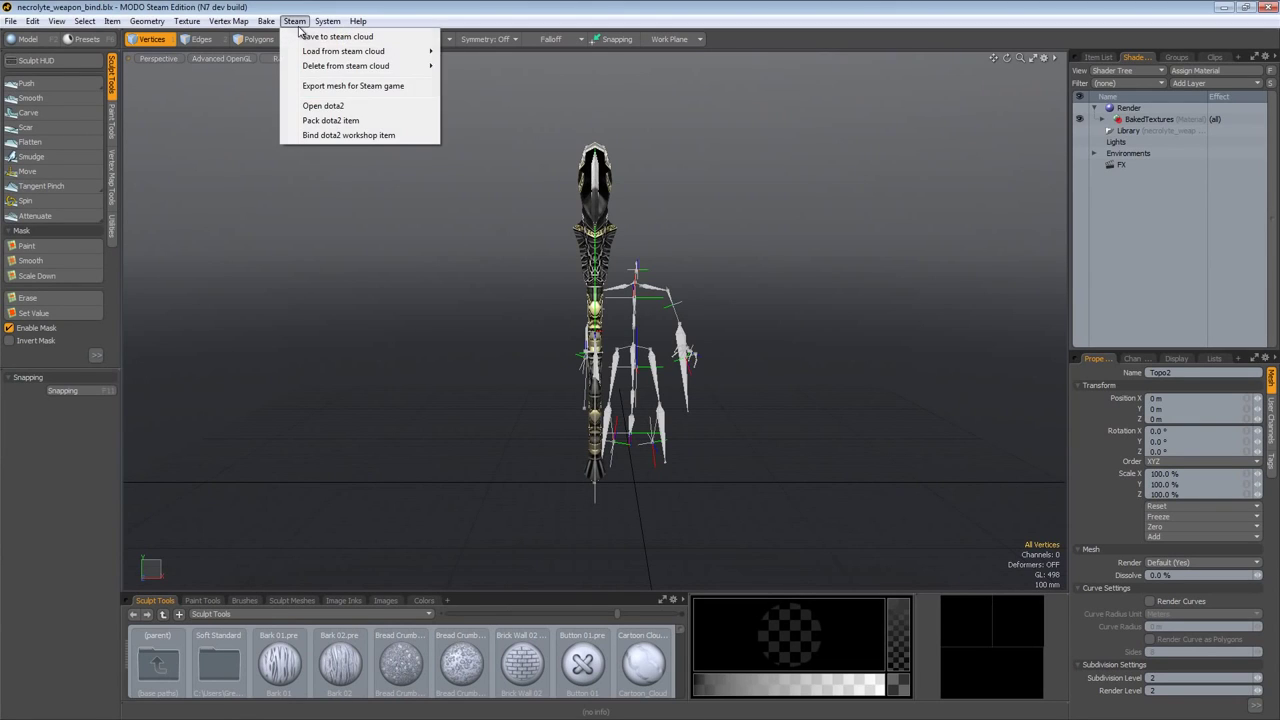
click(331, 120)
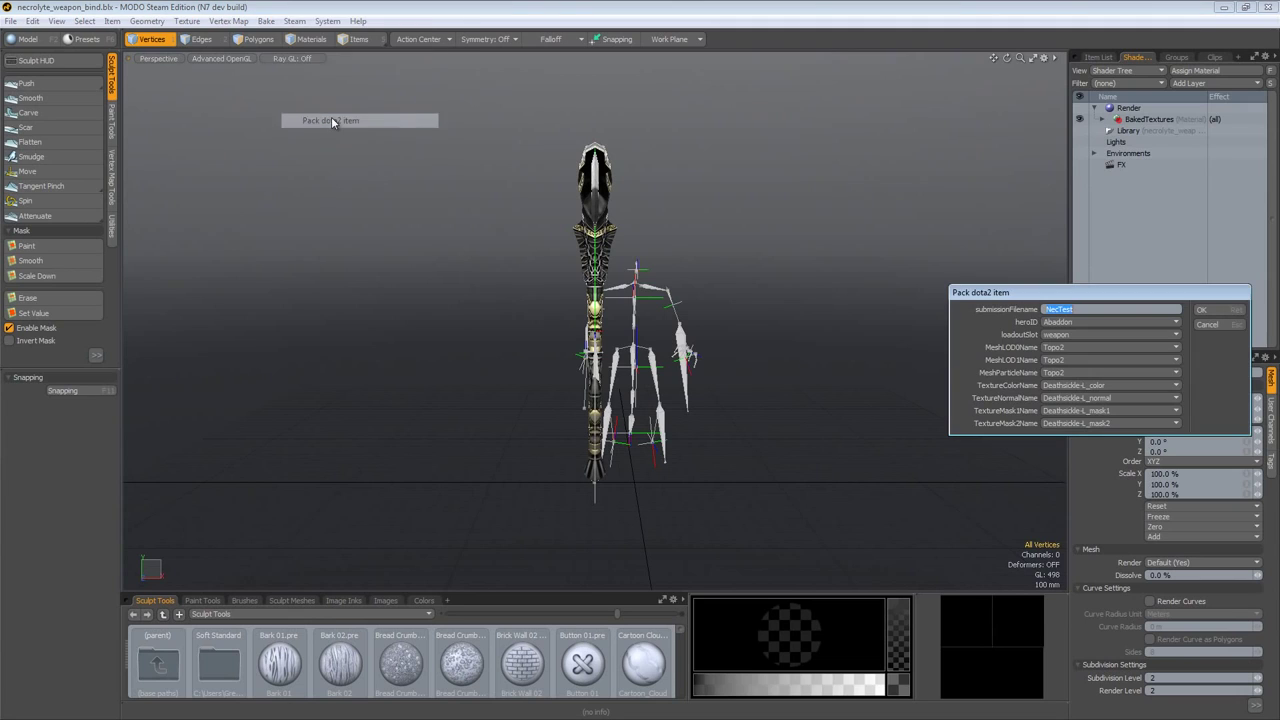
drag(1022, 298, 959, 271)
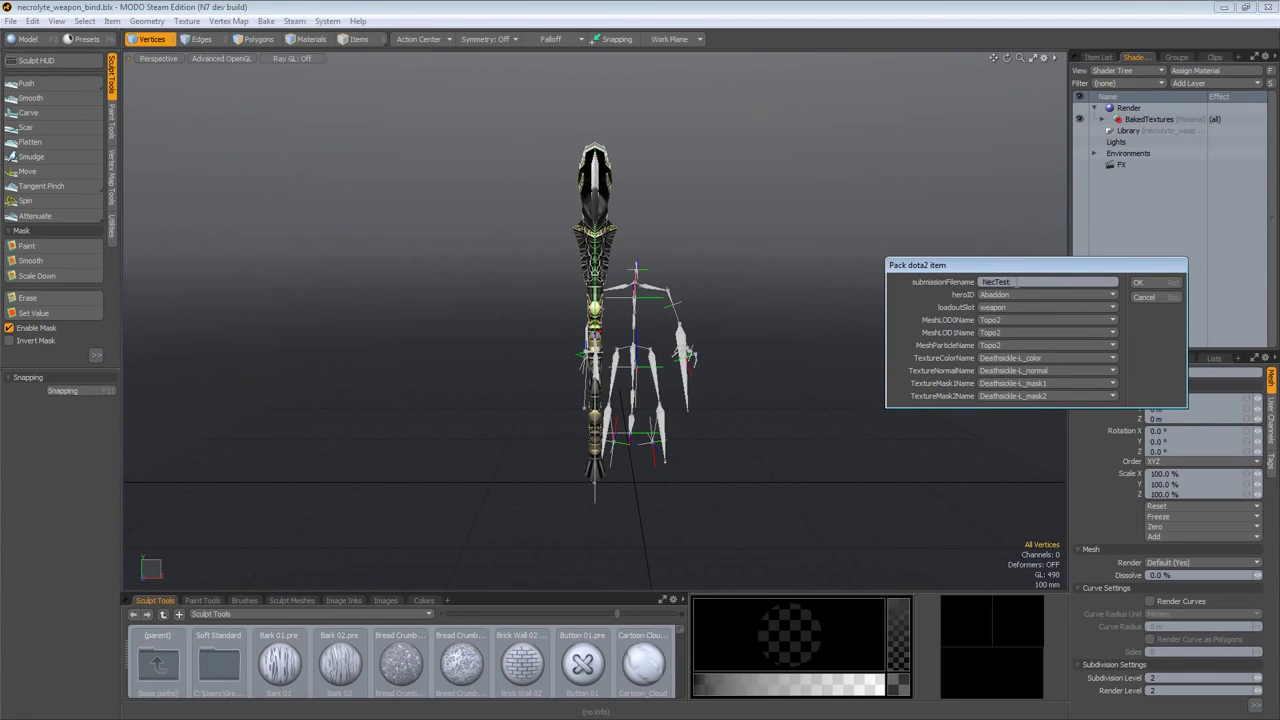
click(1016, 293)
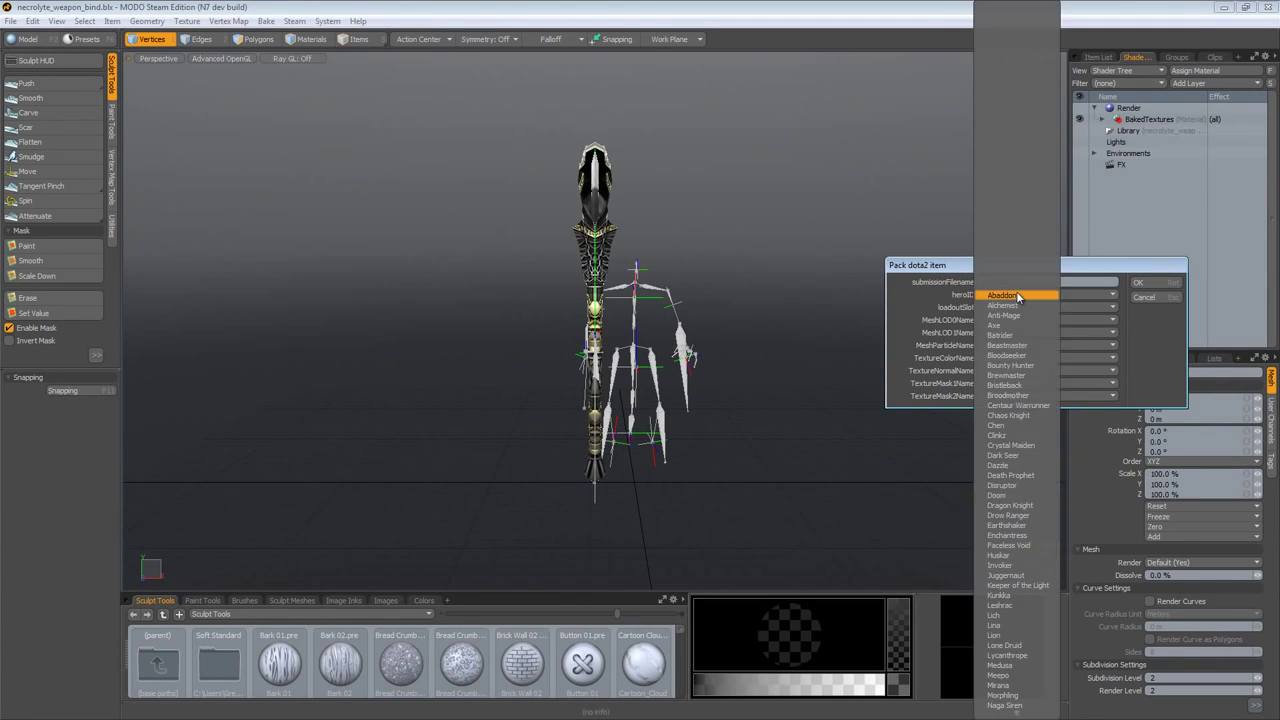
scroll(1037, 706, down, 10)
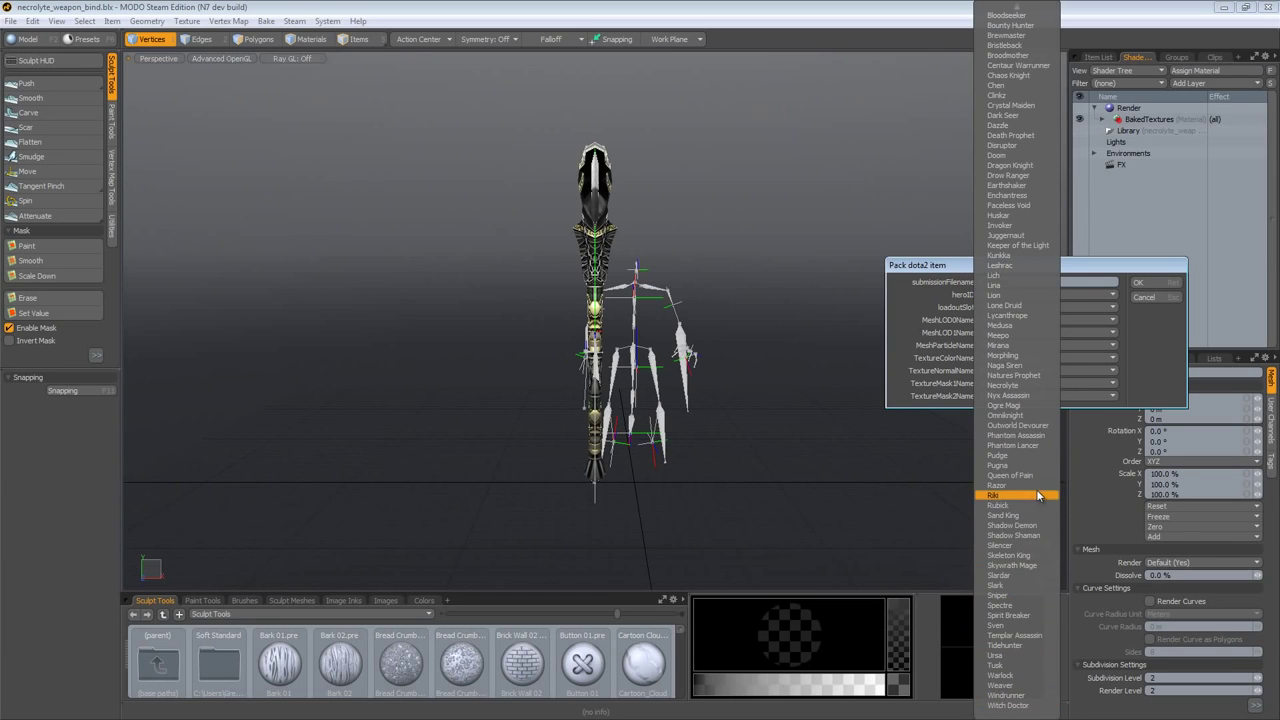
click(1008, 385)
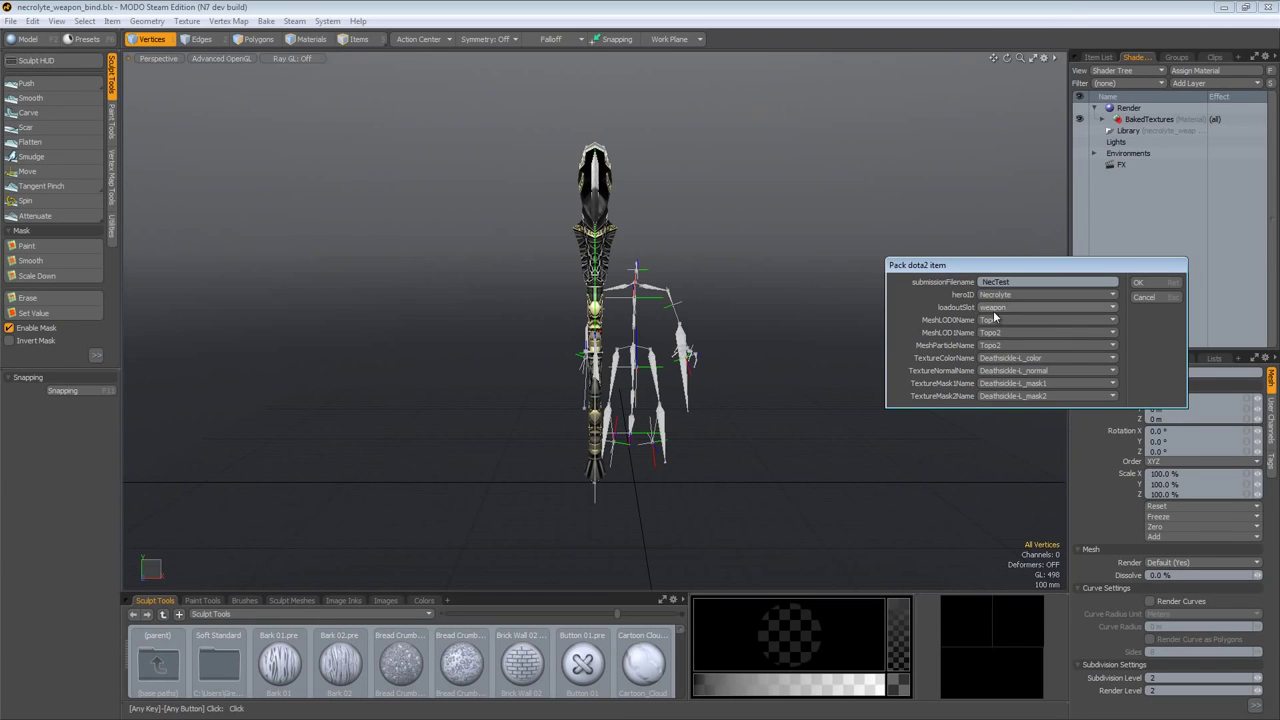
click(996, 305)
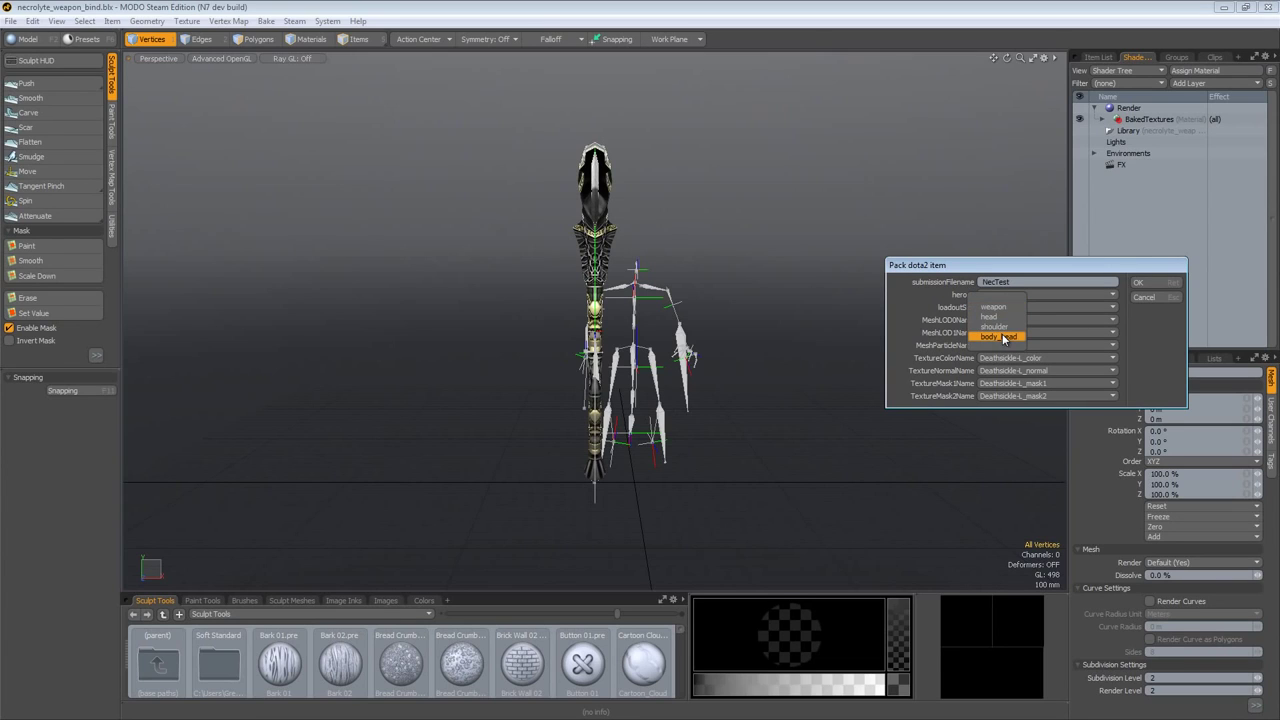
click(993, 307)
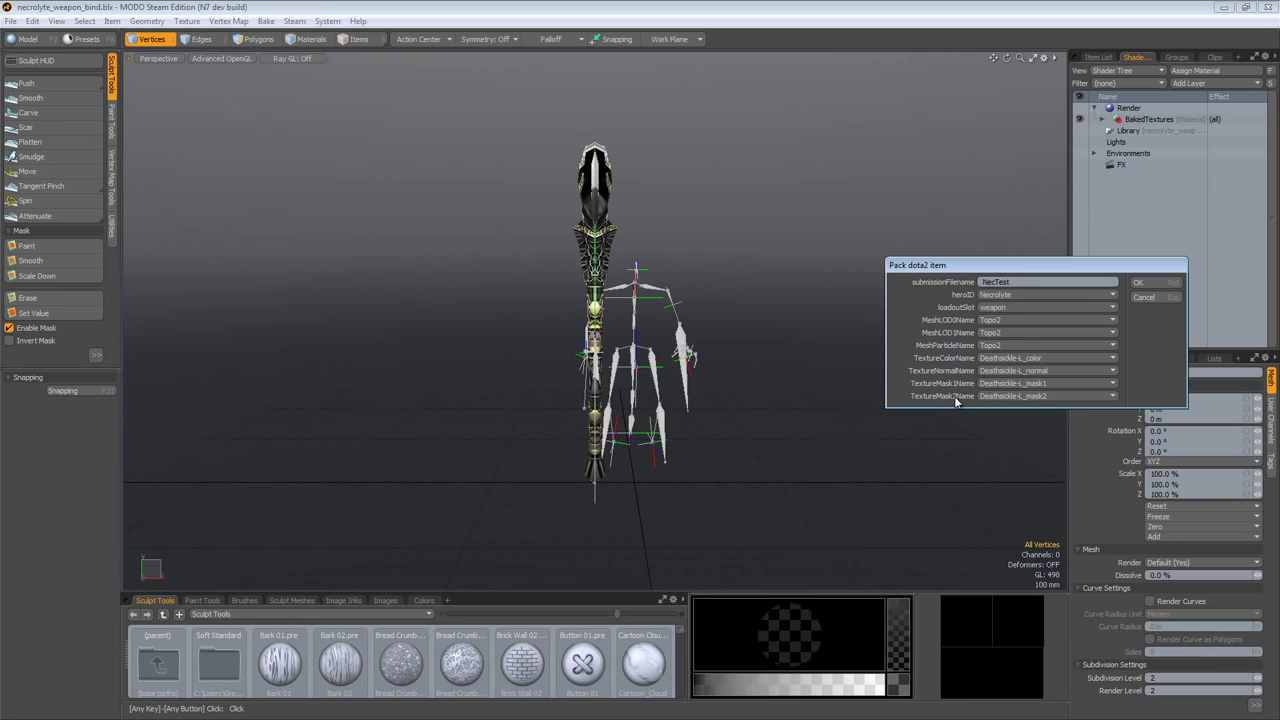
click(1142, 283)
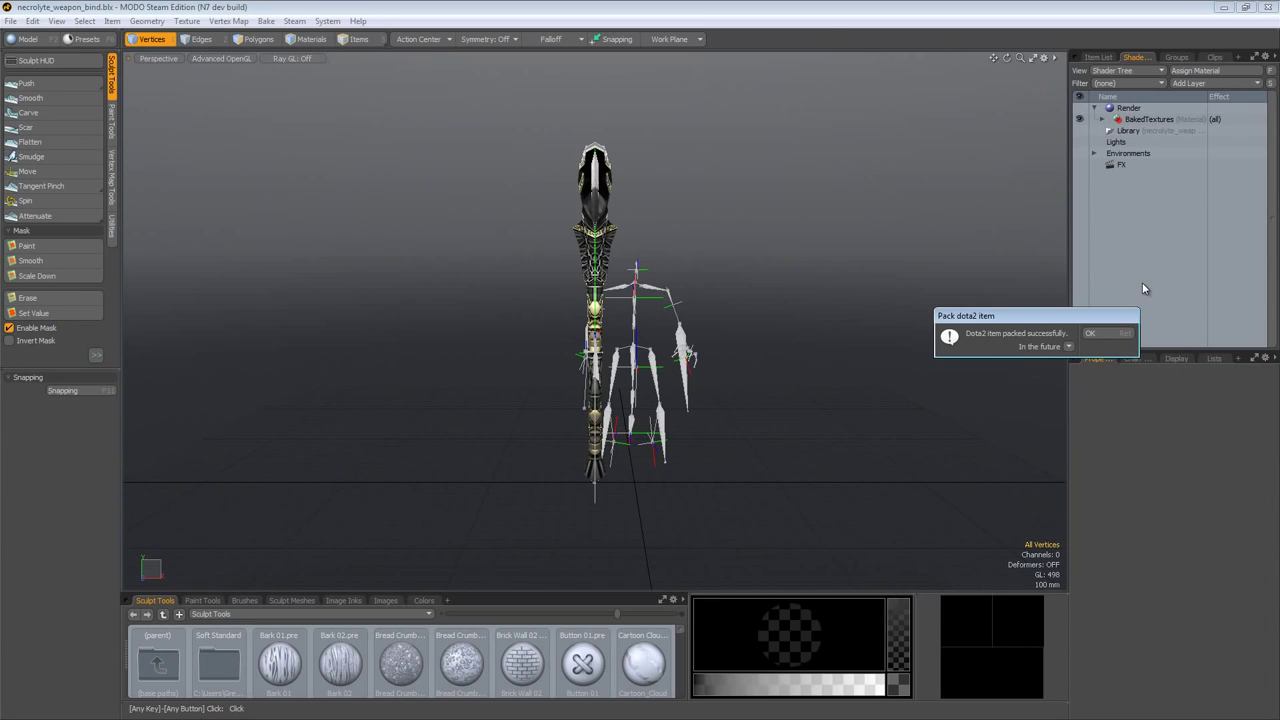
Step: Load the packed NecTest item into the Wearable Item form and import it into Dota 2
click(1109, 334)
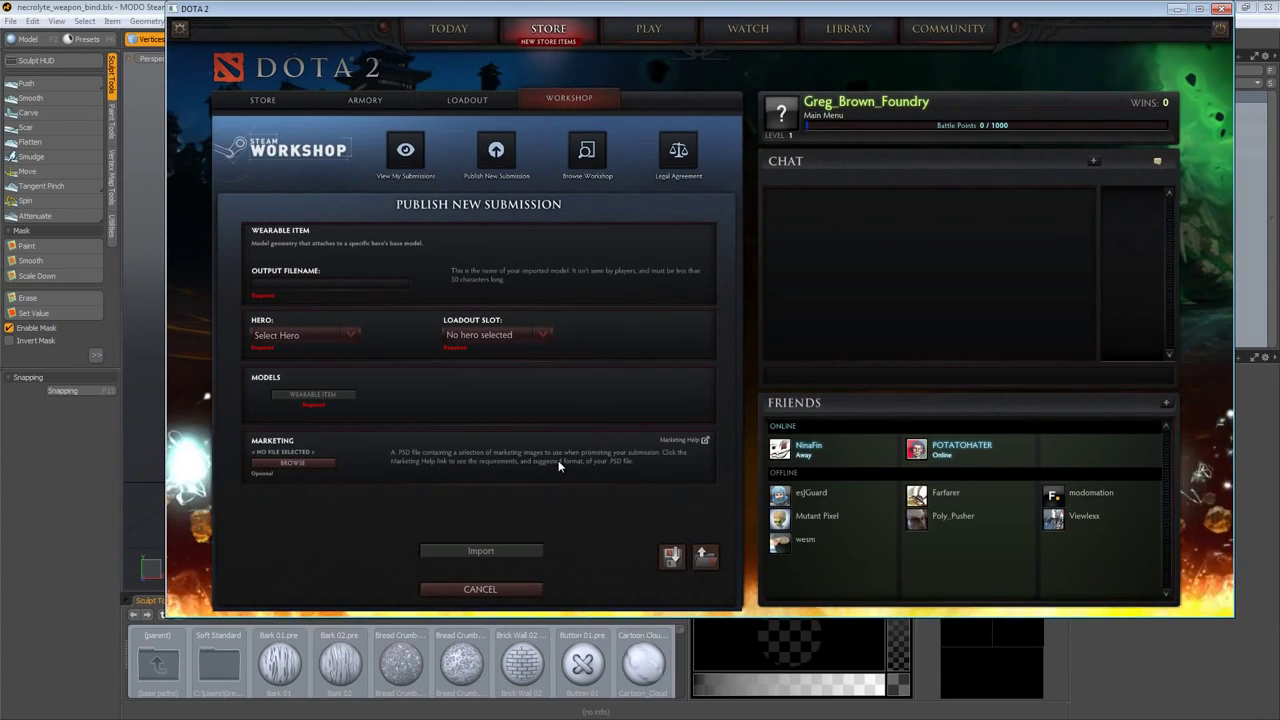
click(706, 555)
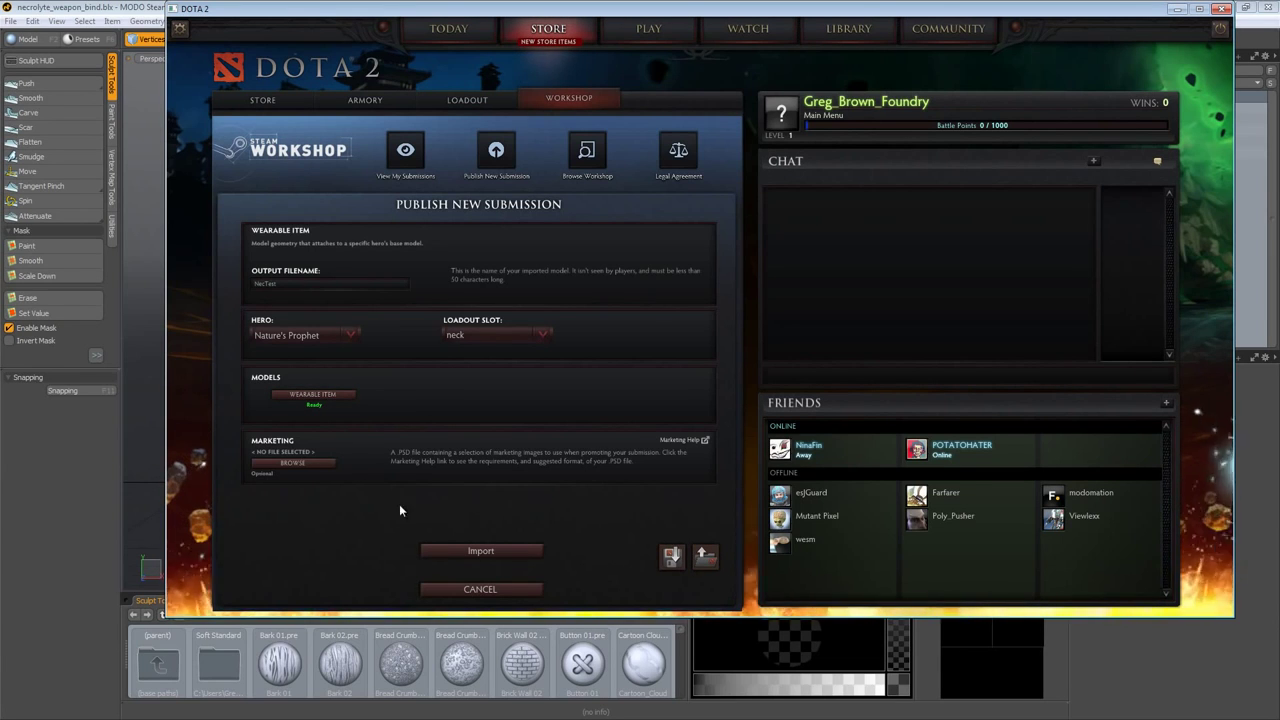
click(484, 553)
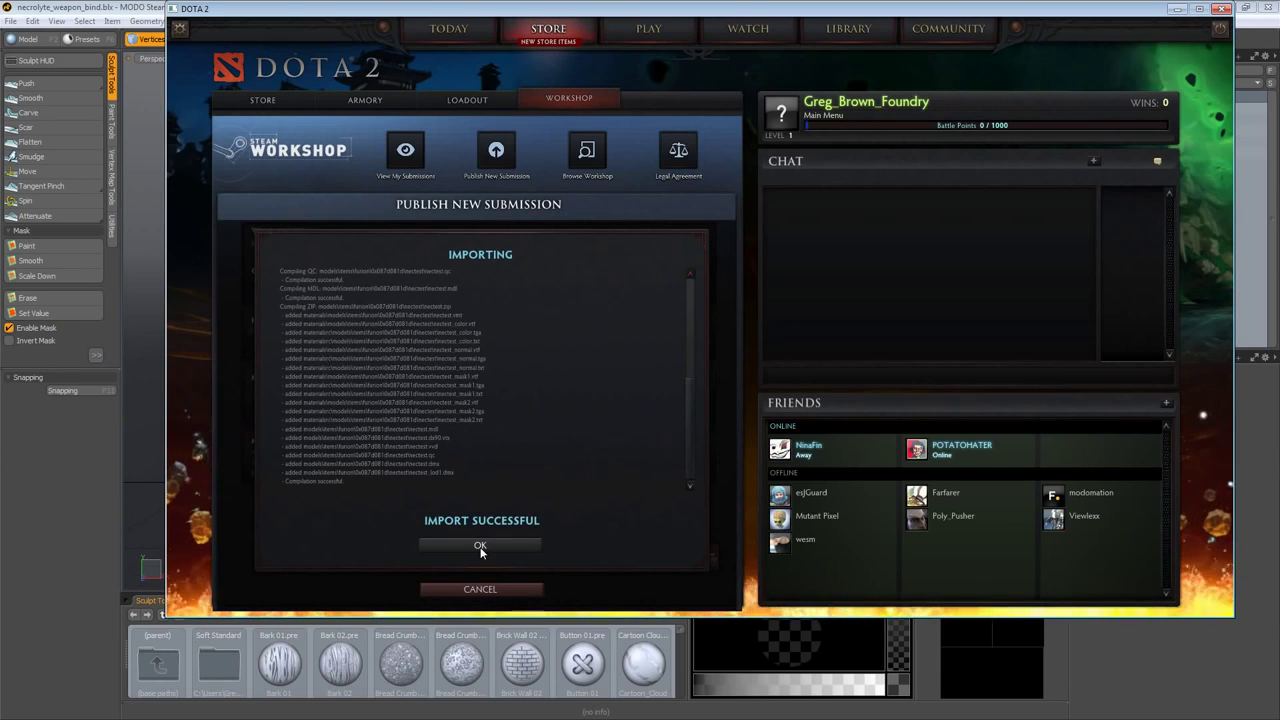
click(480, 547)
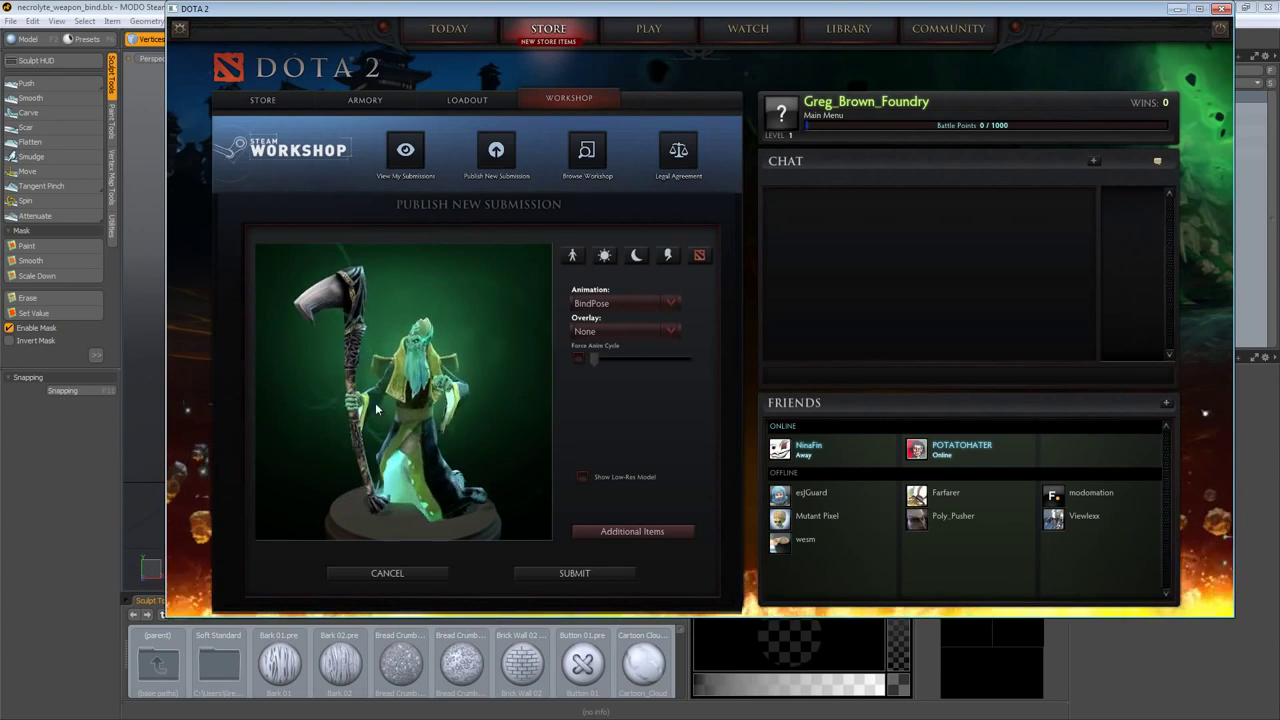
Step: Play the cast_ult animation and preview the sickle on terrain under night lighting
click(627, 303)
click(624, 366)
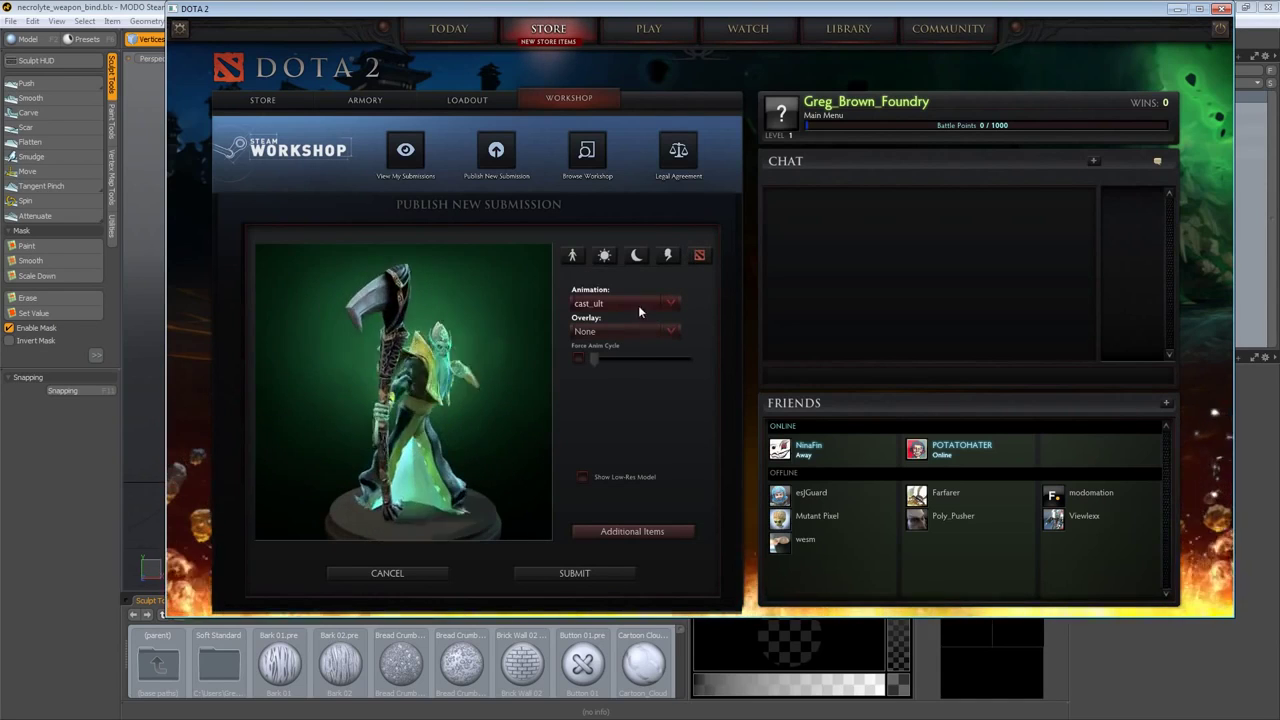
click(612, 258)
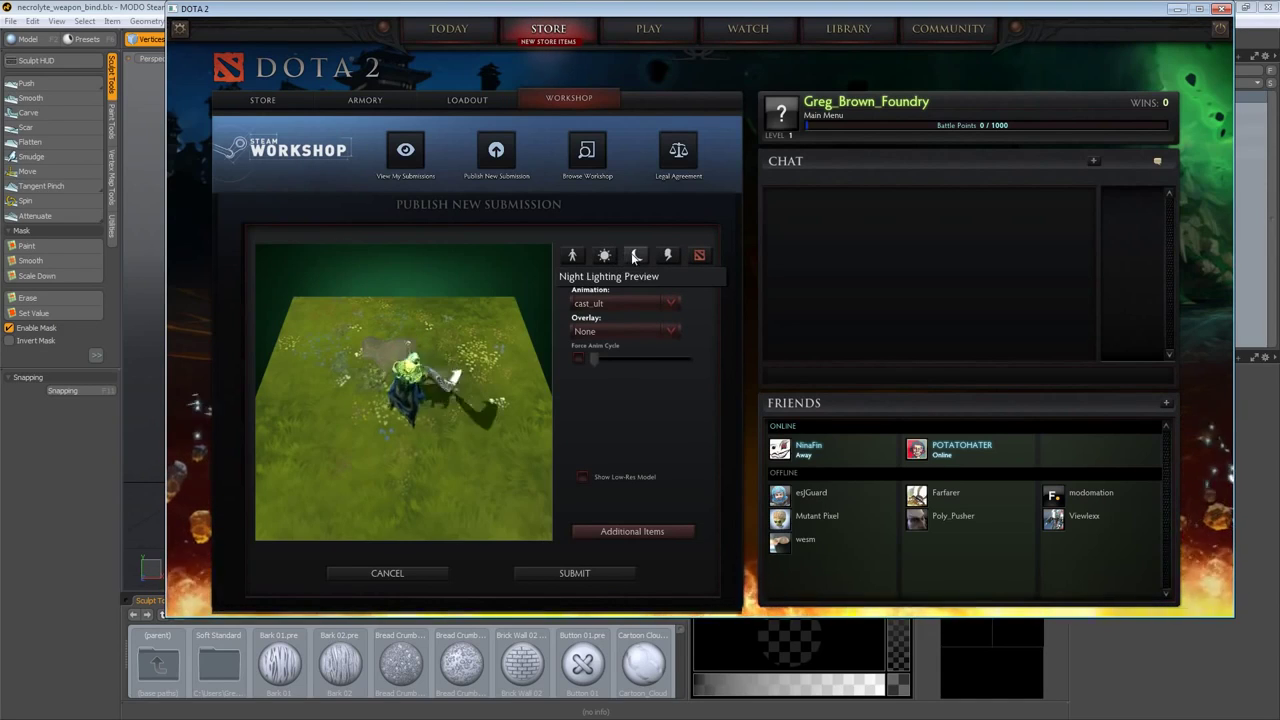
click(636, 256)
Step: Switch the preview animation to BindPose and request an in-game test of NecTest
click(631, 300)
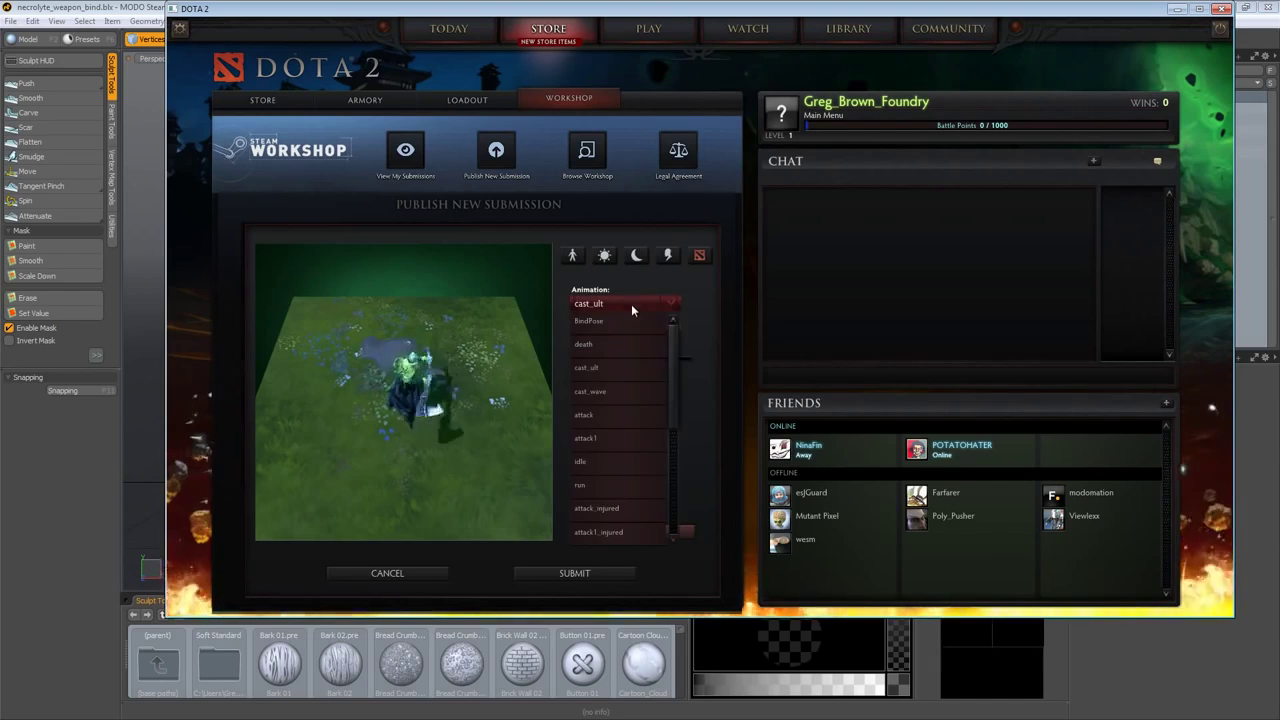
click(632, 318)
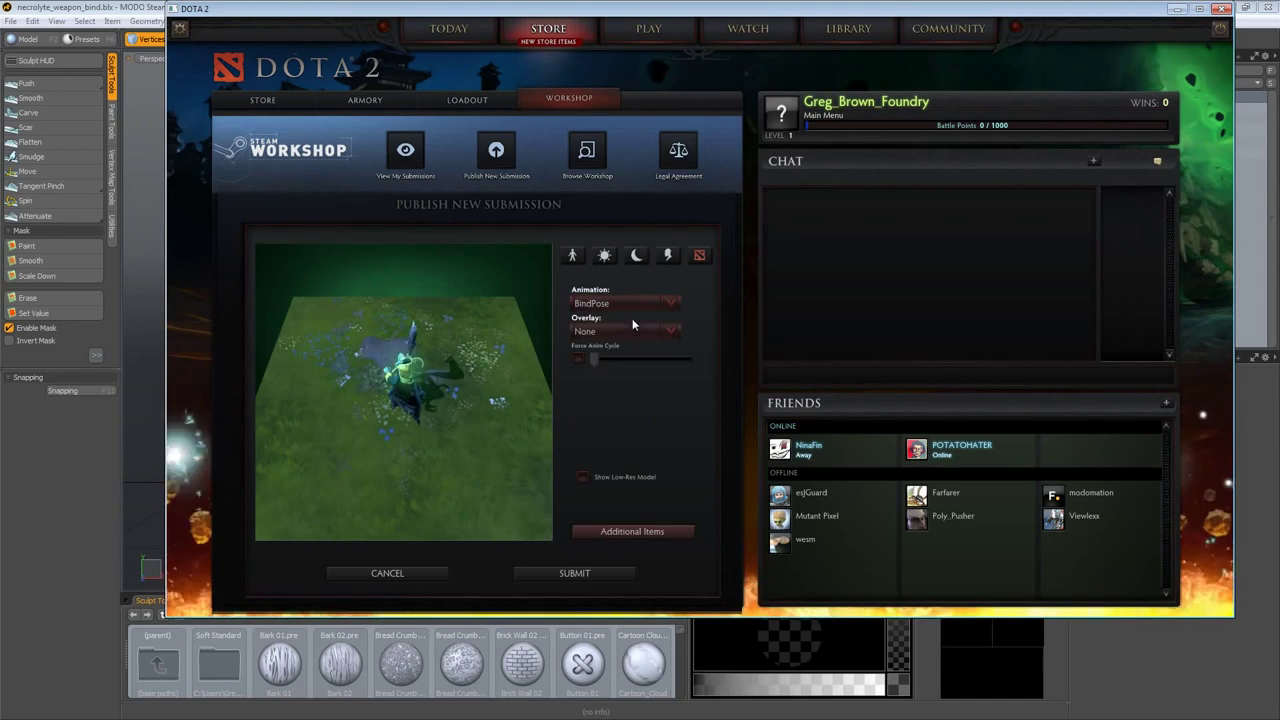
click(698, 257)
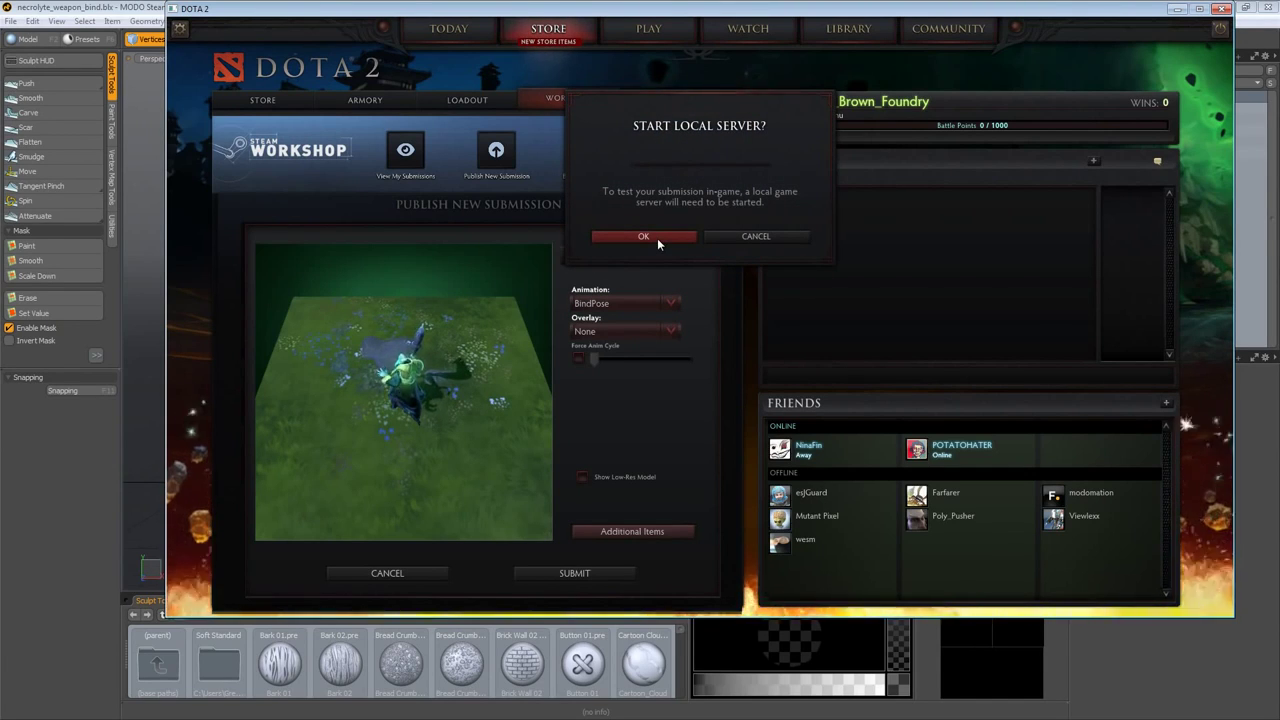
Step: Start the local test server and pick Necrophos from the hero carousel
click(657, 238)
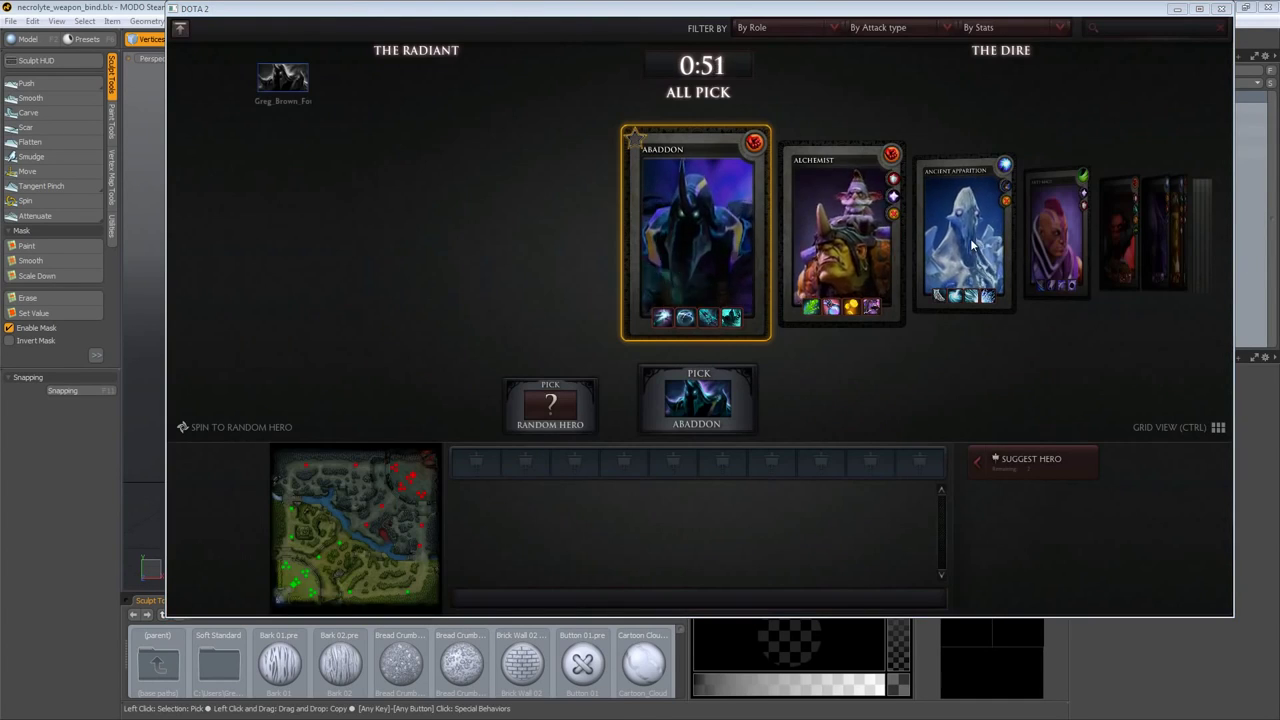
scroll(980, 300, down, 15)
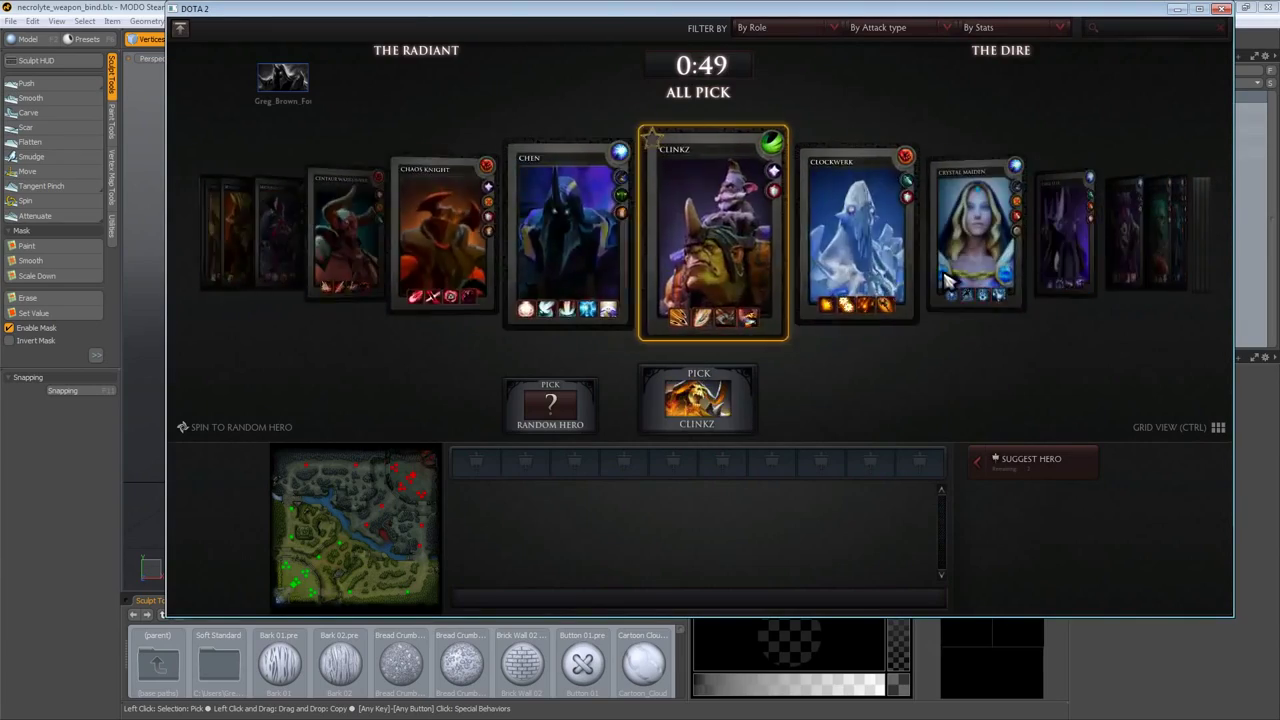
scroll(945, 280, down, 10)
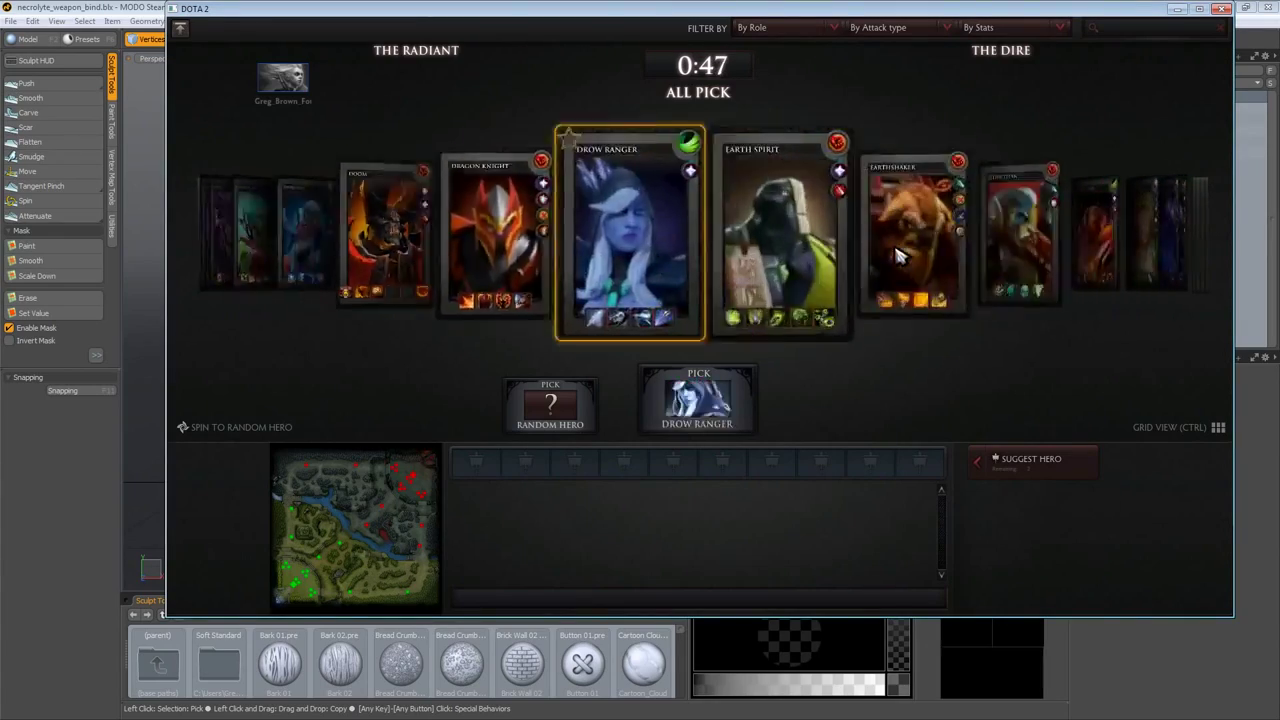
scroll(897, 256, down, 18)
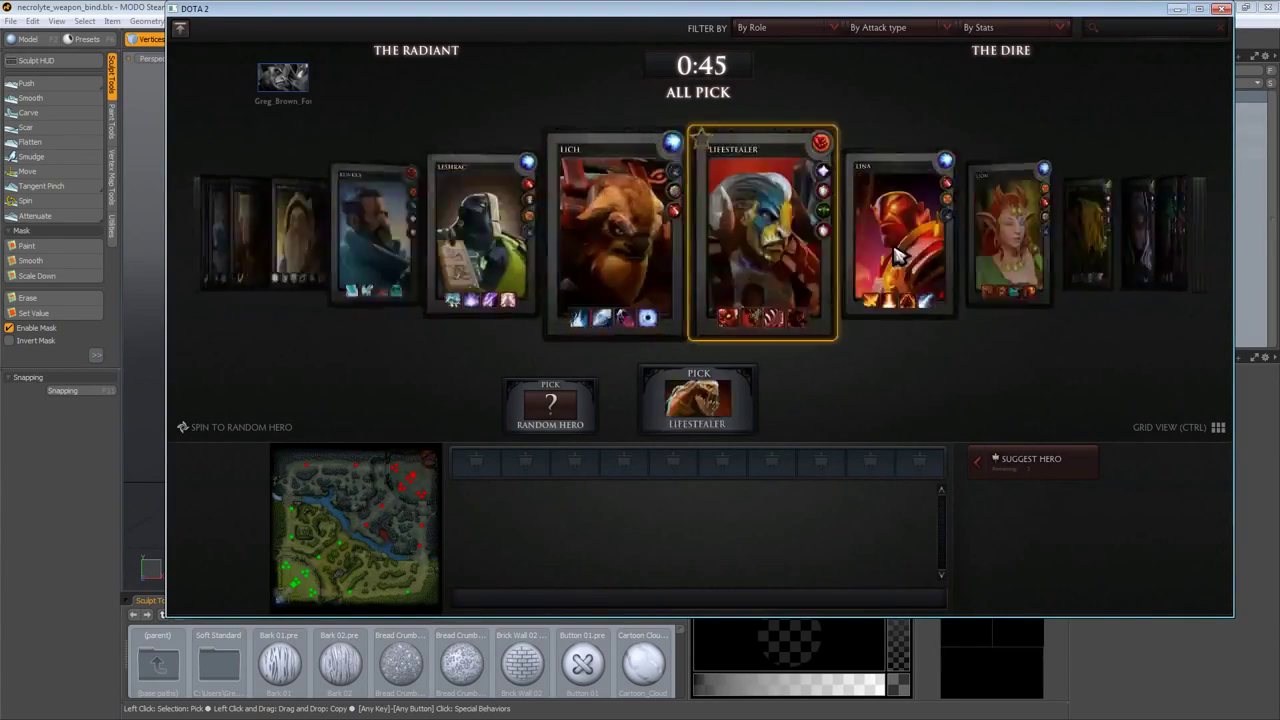
scroll(897, 256, down, 12)
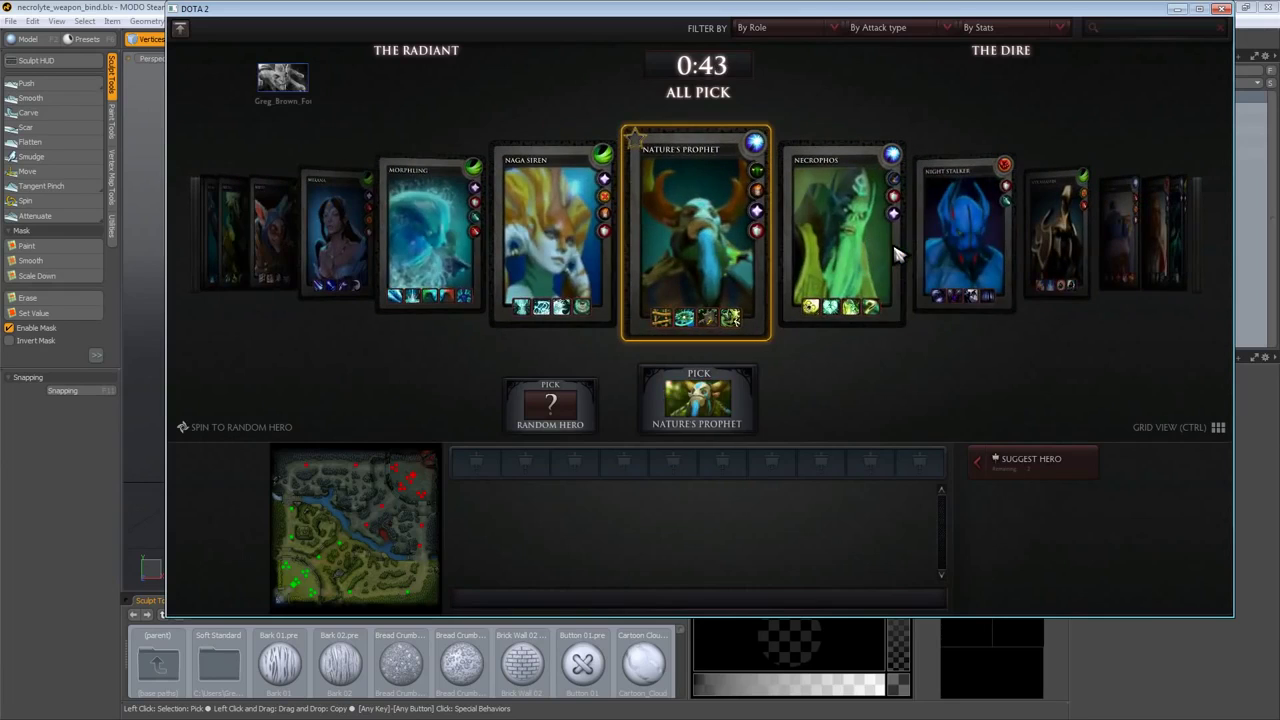
scroll(897, 256, down, 1)
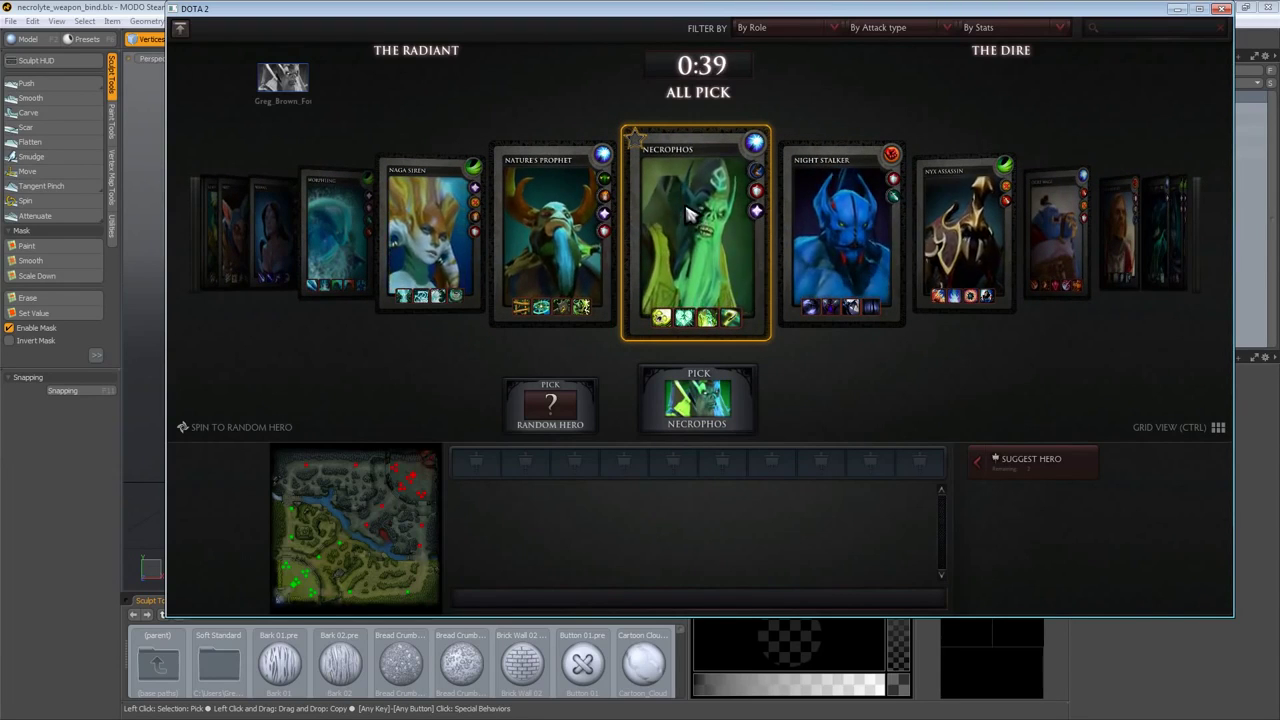
click(690, 405)
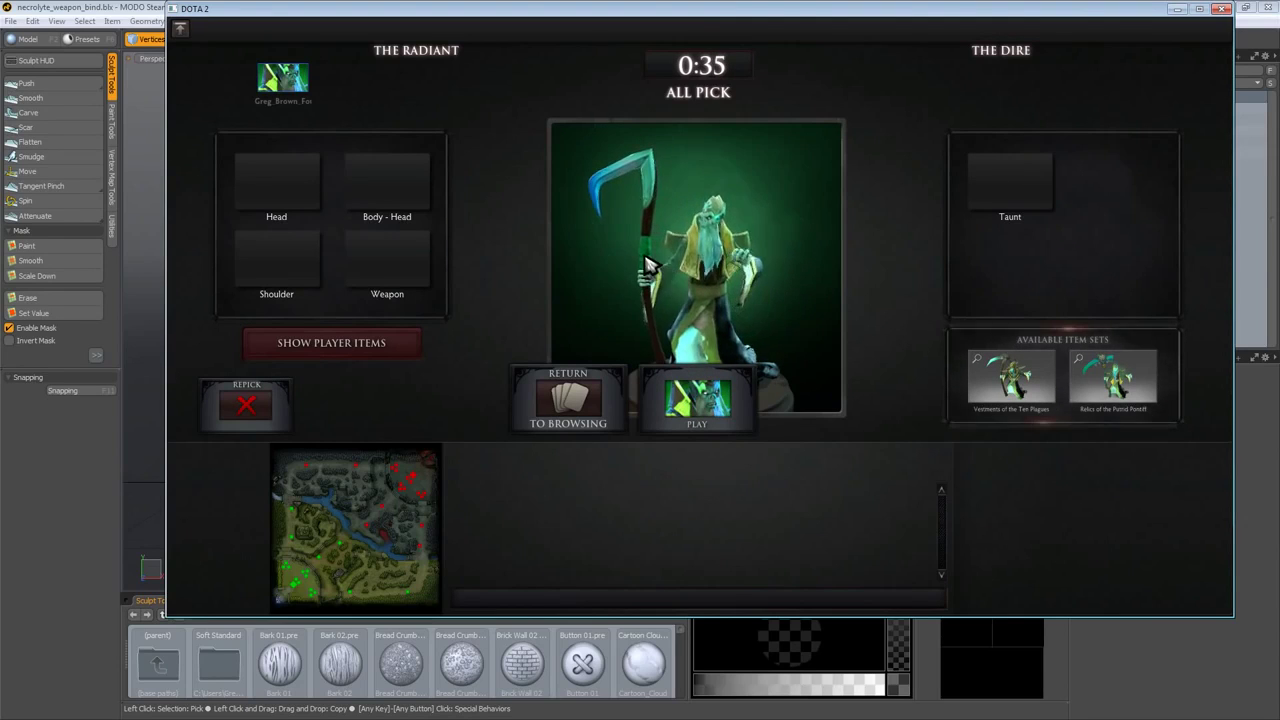
Step: Enter the match and walk Necrophos across the grass, zooming in on his sickle
click(719, 412)
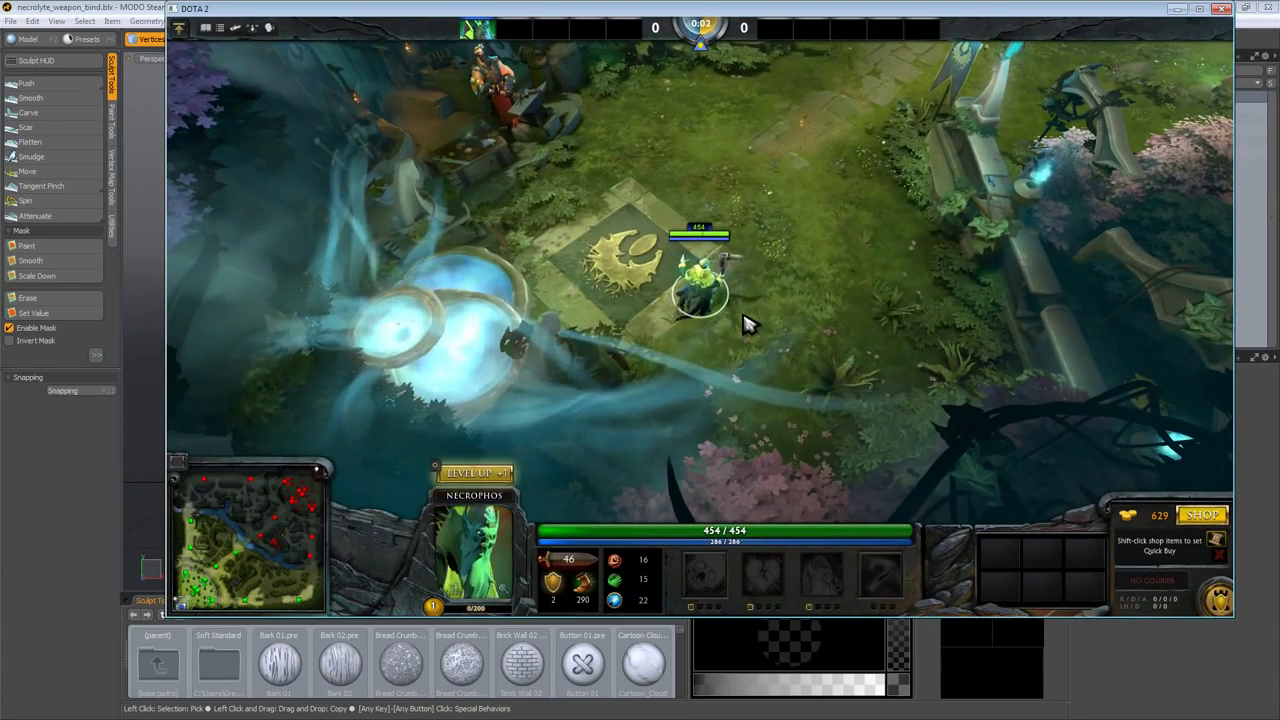
right_click(824, 188)
right_click(766, 149)
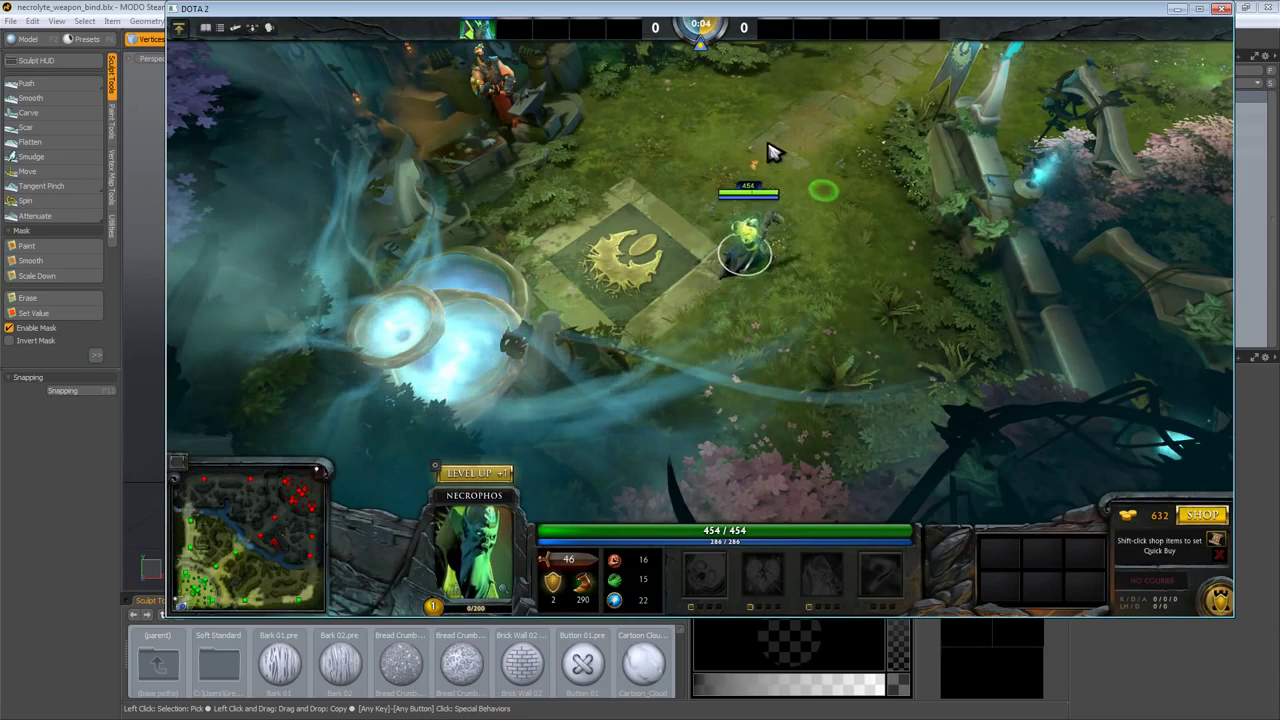
right_click(810, 216)
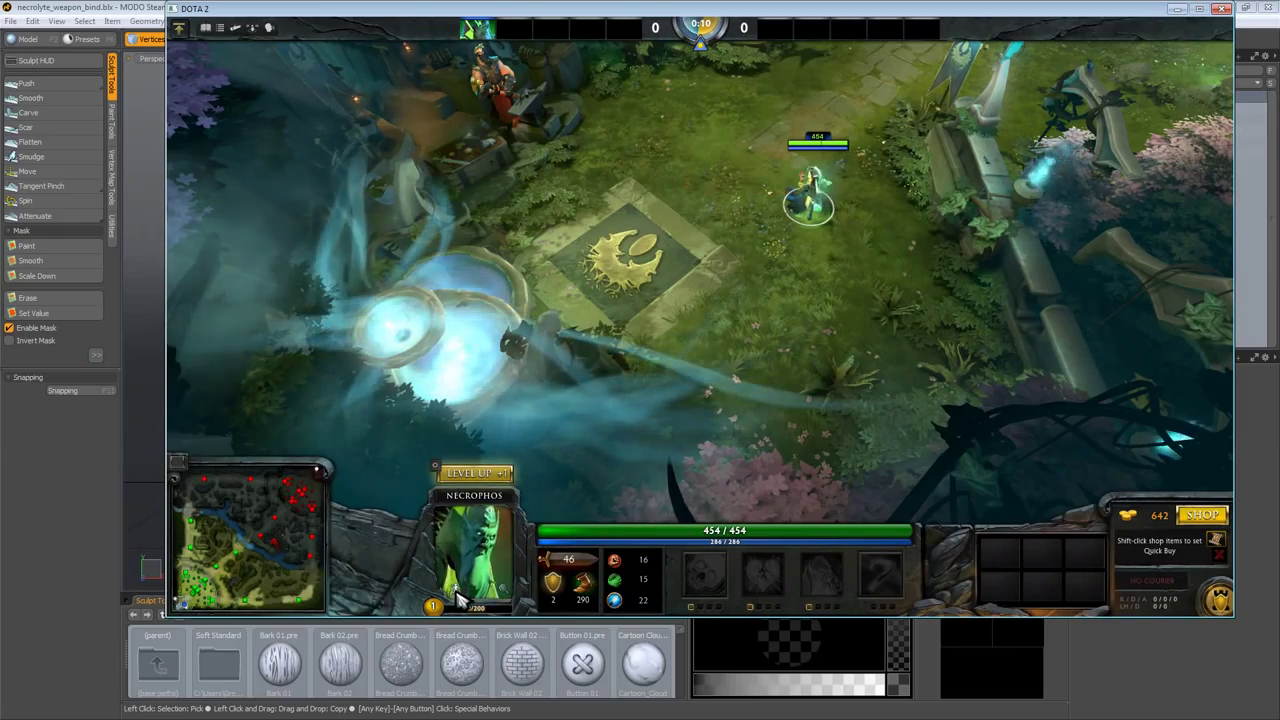
scroll(455, 598, up, 5)
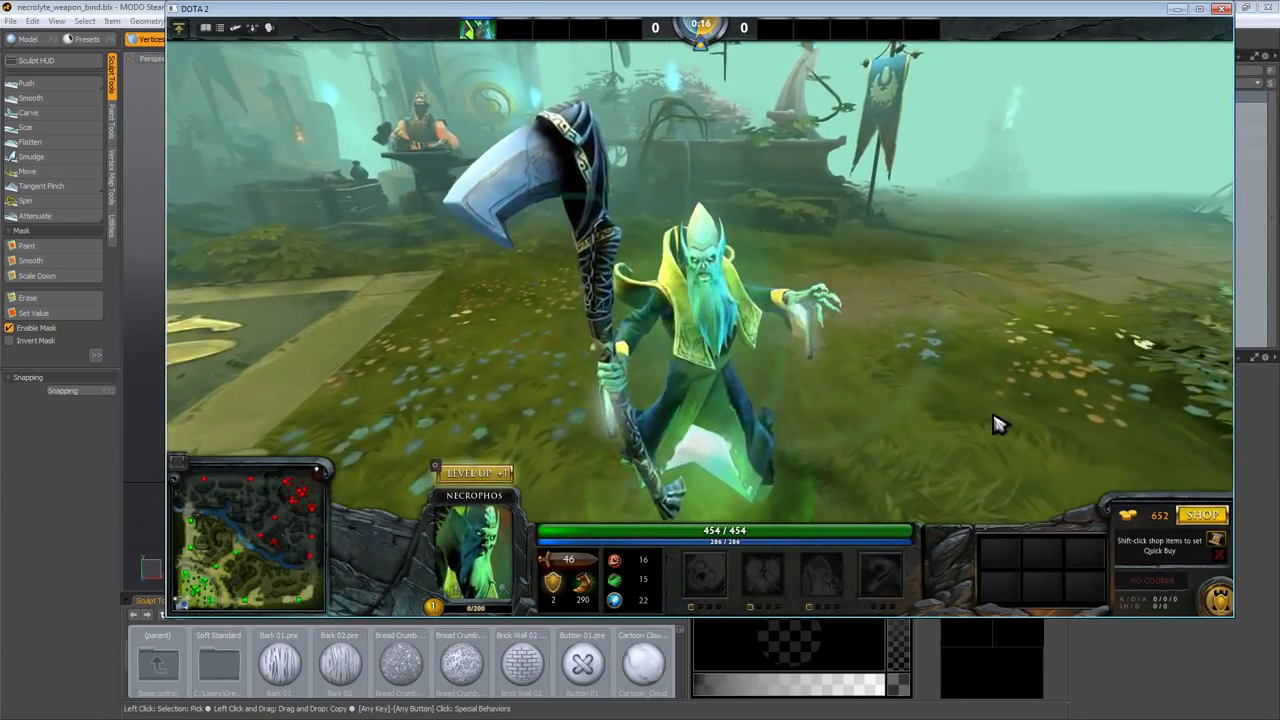
right_click(995, 415)
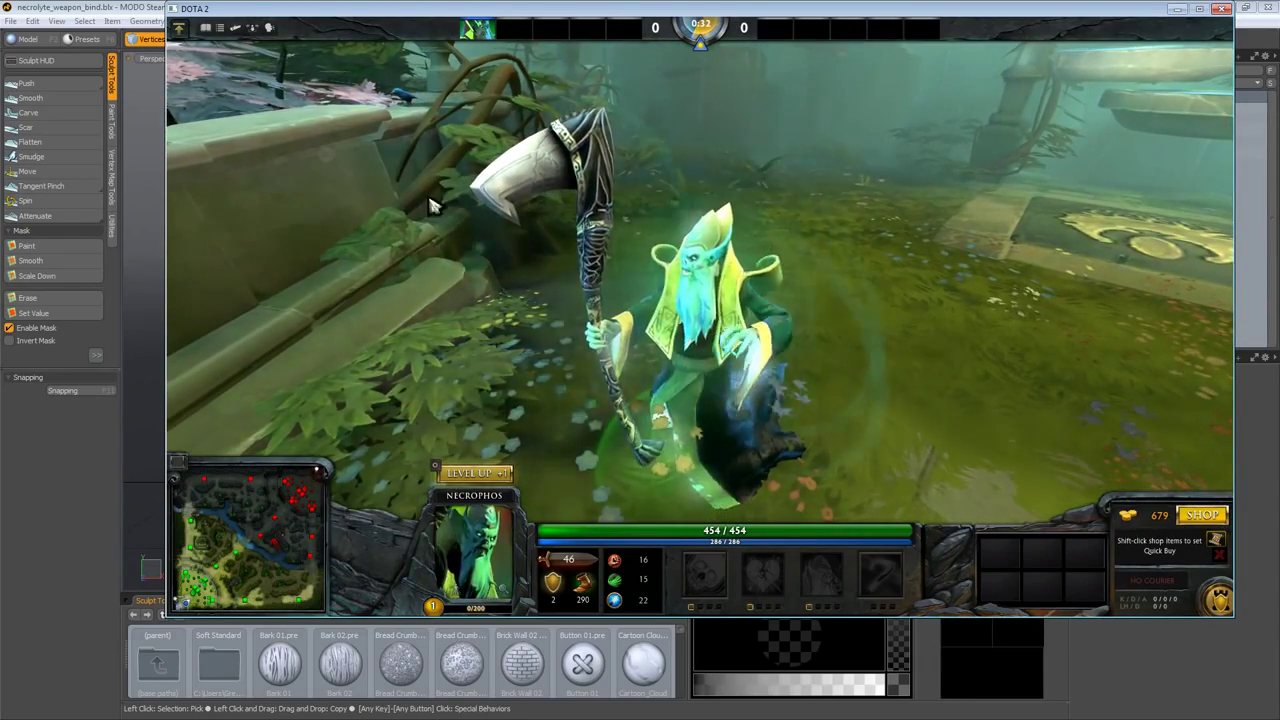
Step: Return to the Workshop dashboard and cancel the Publish New Submission form
click(181, 33)
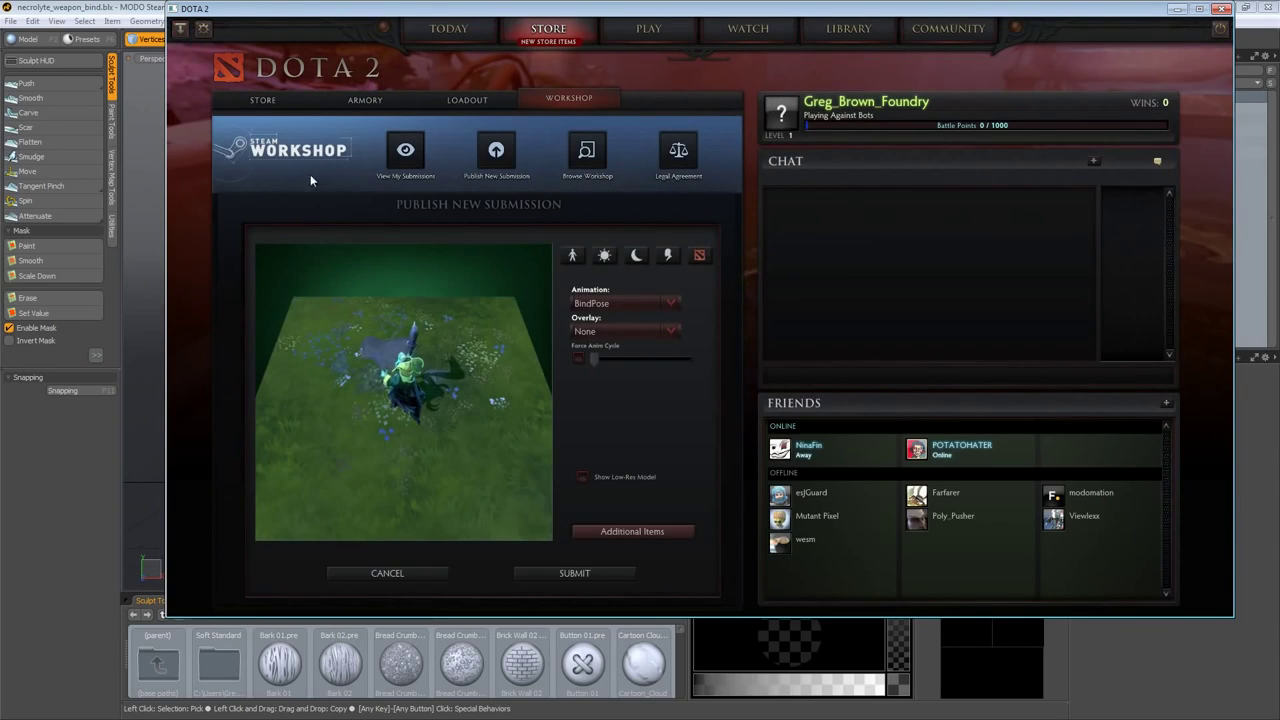
click(532, 574)
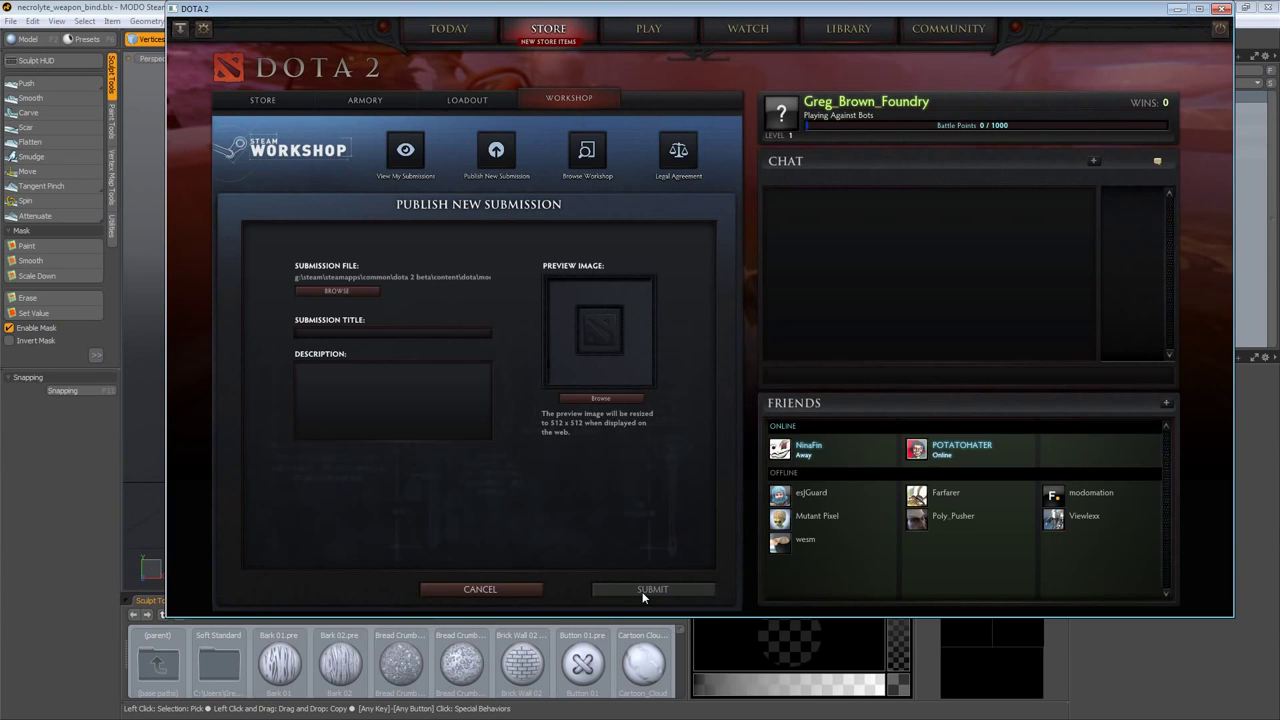
click(483, 590)
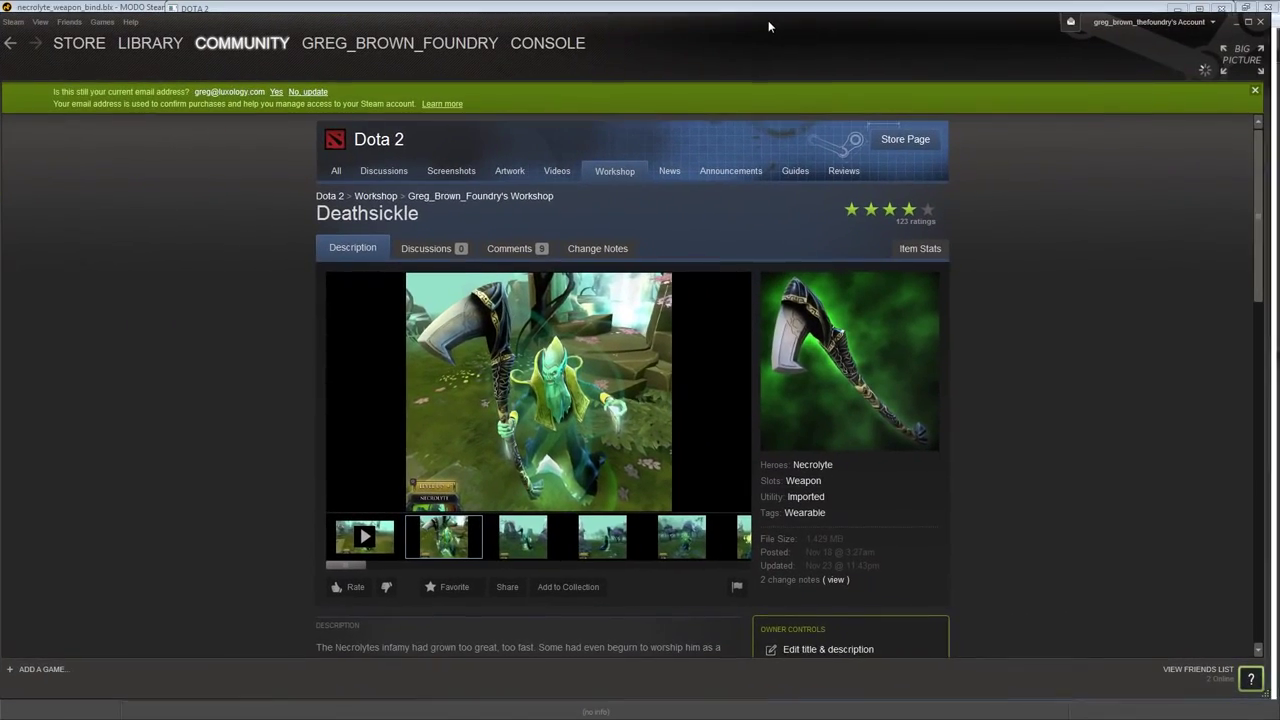
Step: Scroll through the Deathsickle Workshop page and play its showcase video
scroll(1147, 322, down, 2)
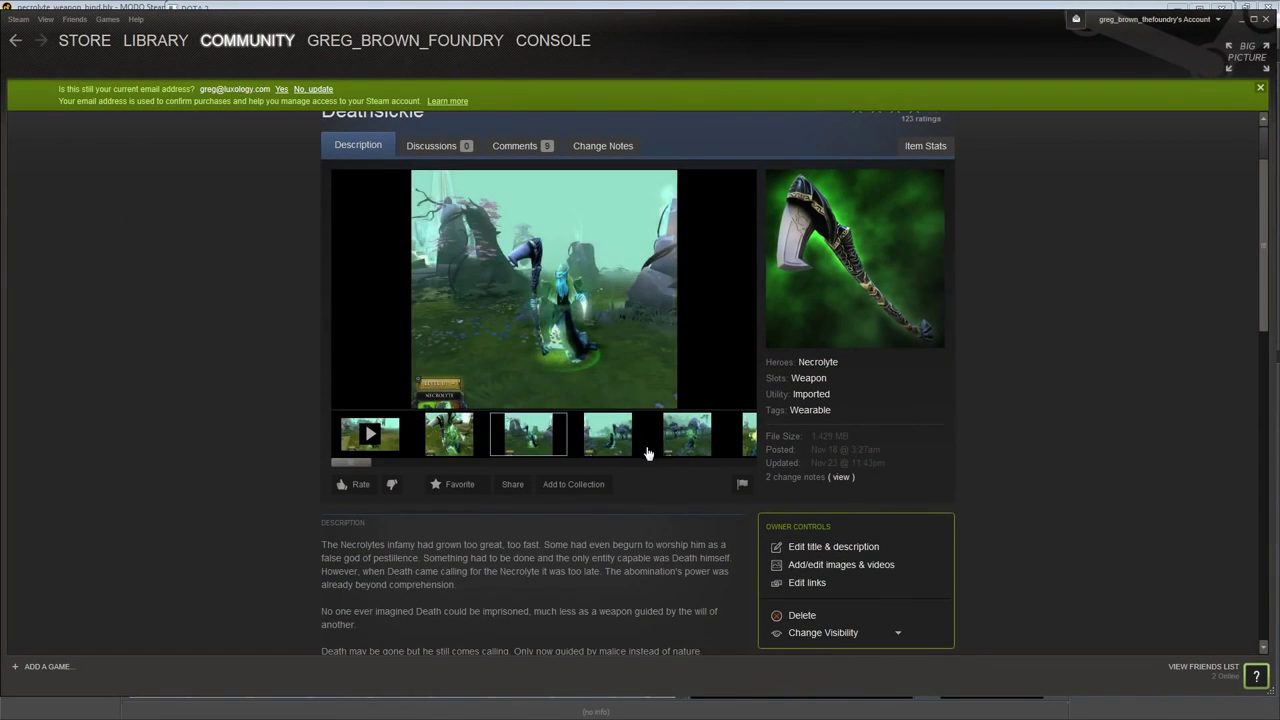
scroll(590, 509, down, 5)
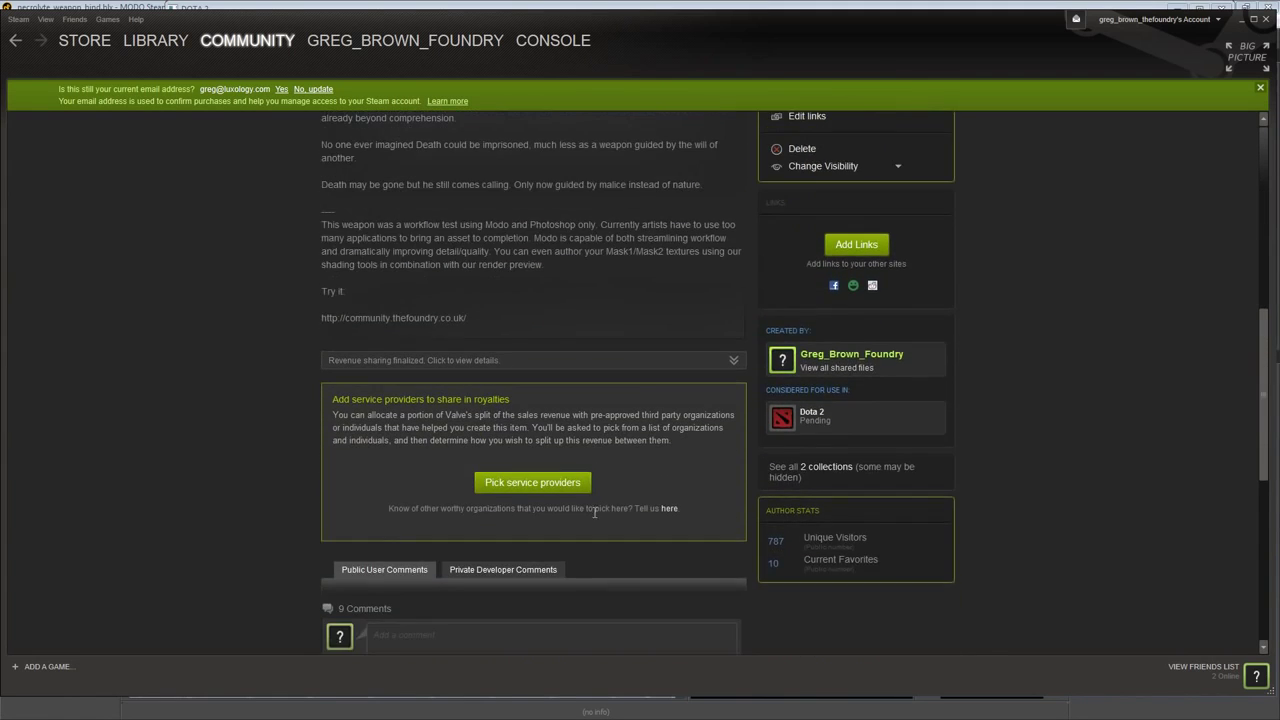
scroll(591, 511, up, 4)
scroll(594, 511, up, 1)
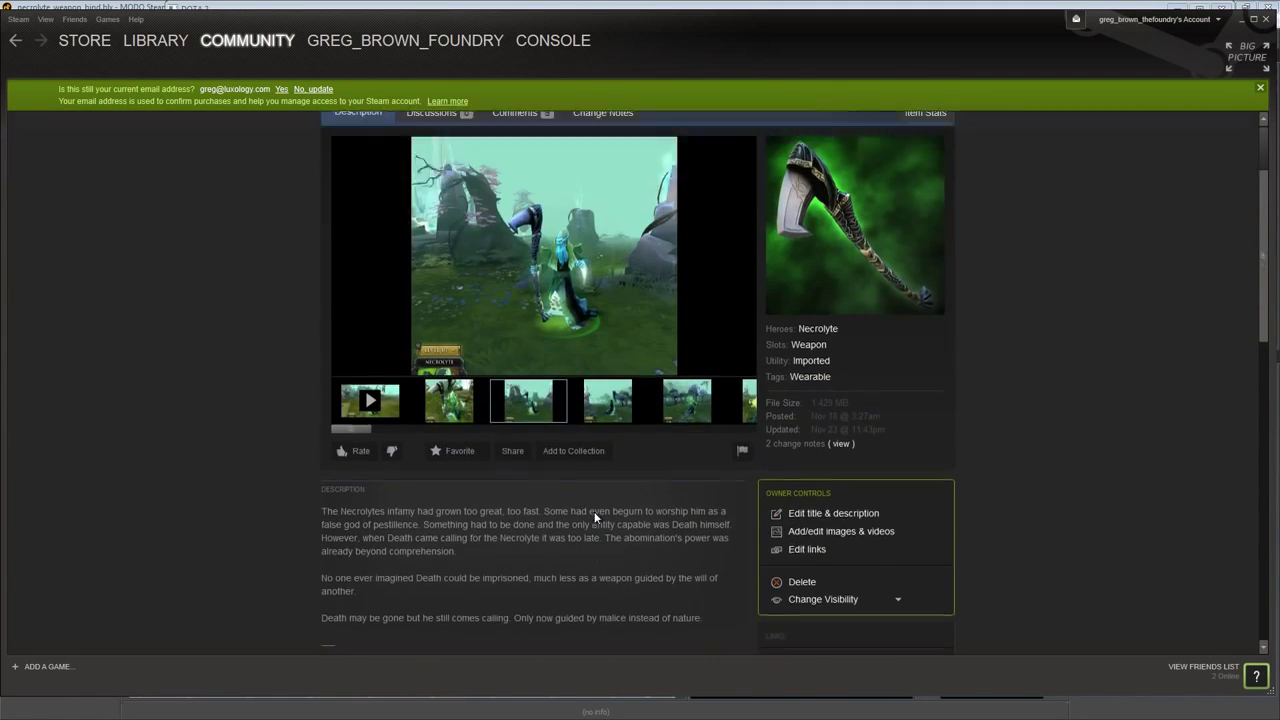
click(381, 433)
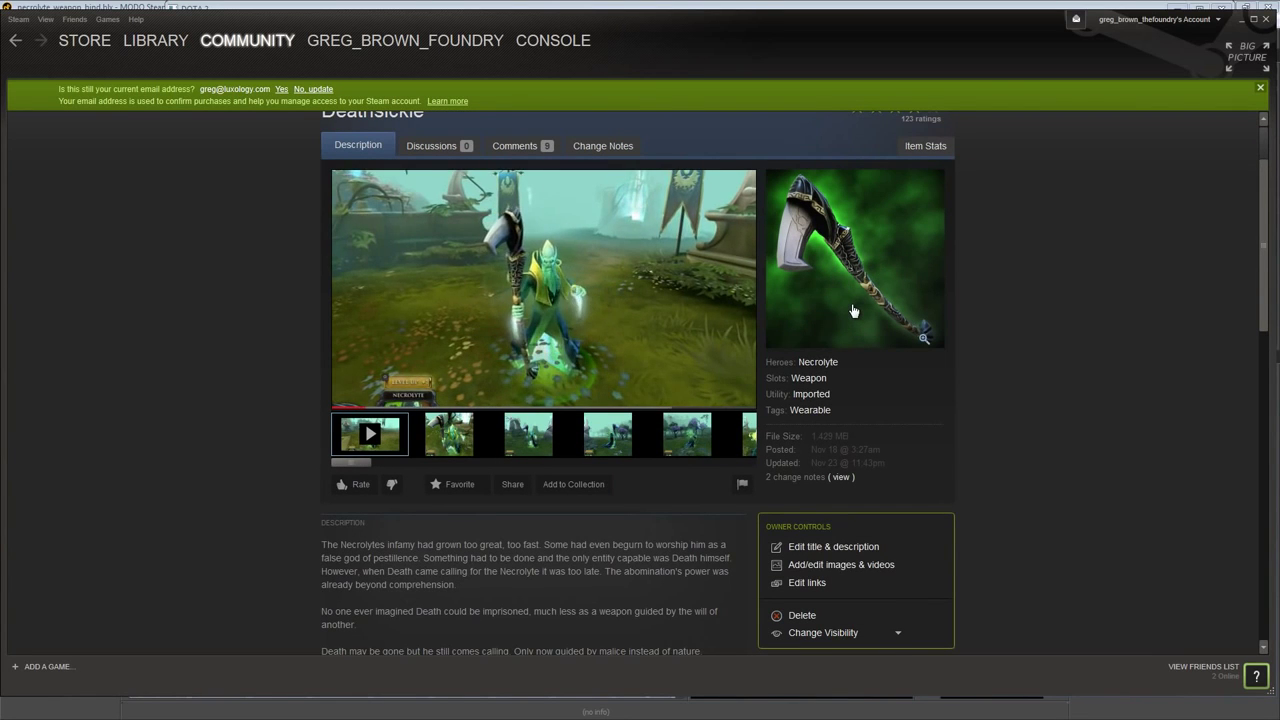
Step: View the fourth and fifth in-game screenshots of the Deathsickle
mouse_move(504, 339)
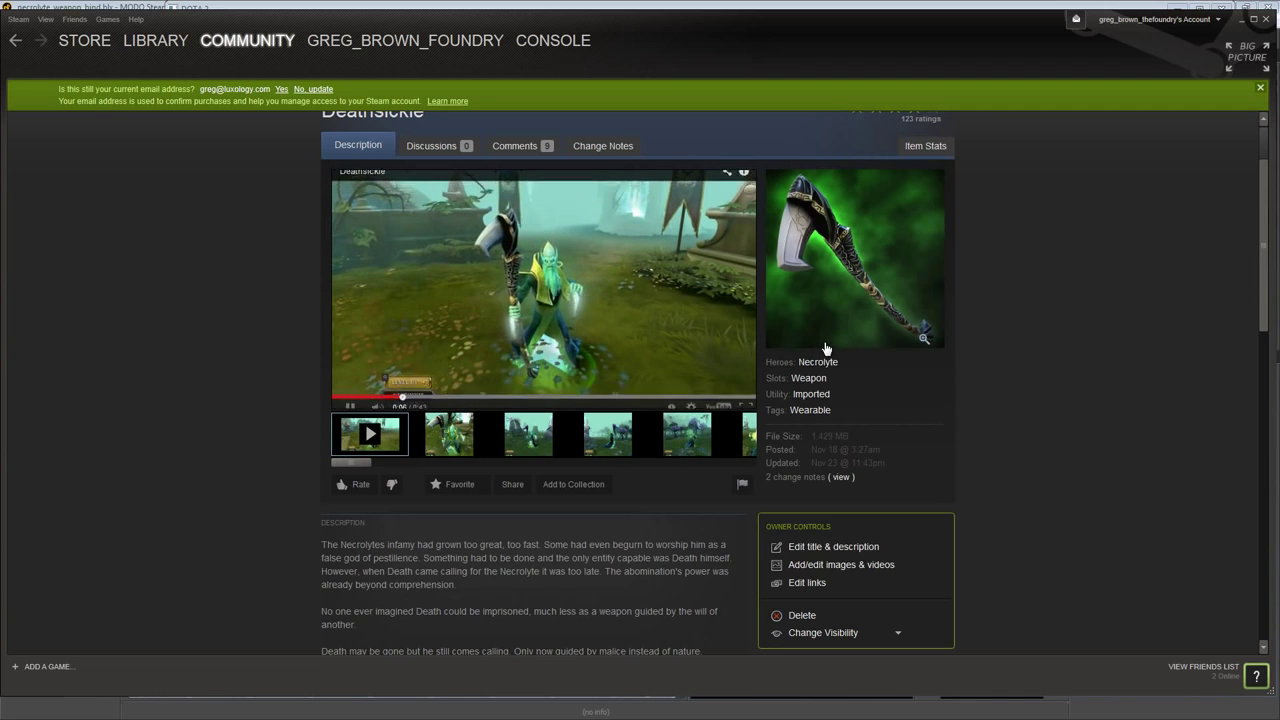
click(615, 435)
click(678, 447)
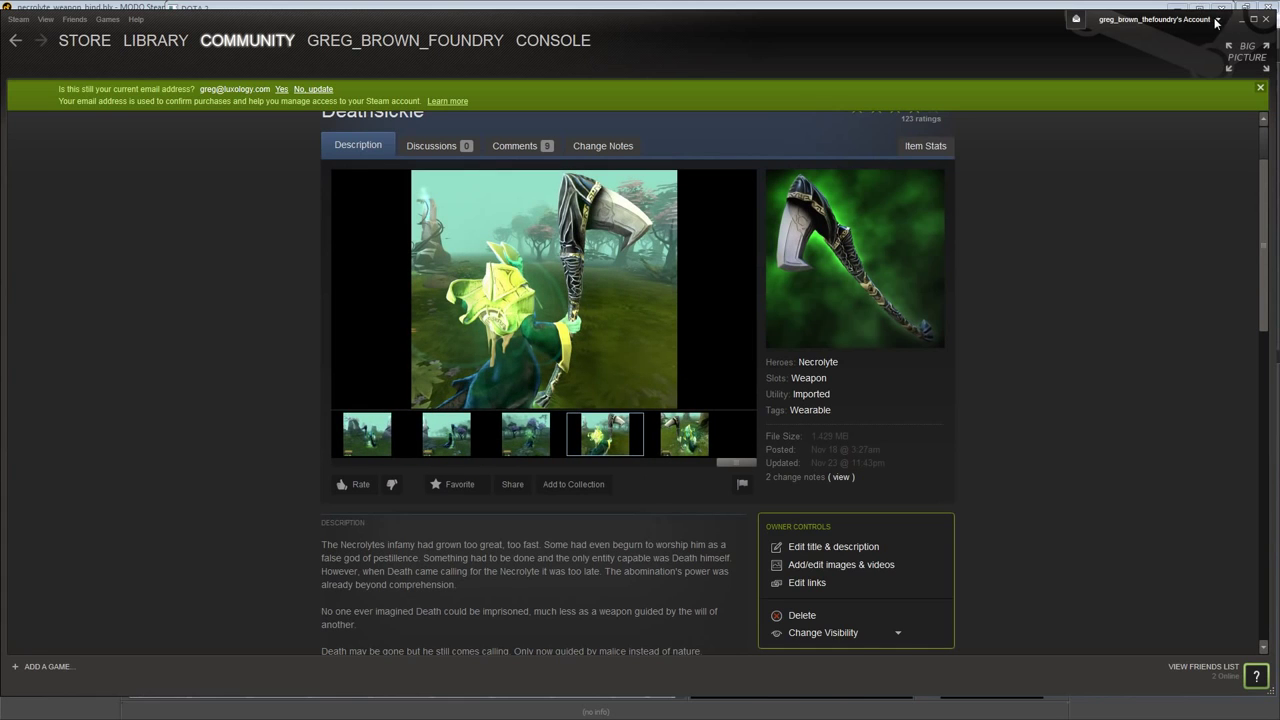
Step: Minimize Steam and Dota 2 to return to the sickle scene in MODO
click(1243, 24)
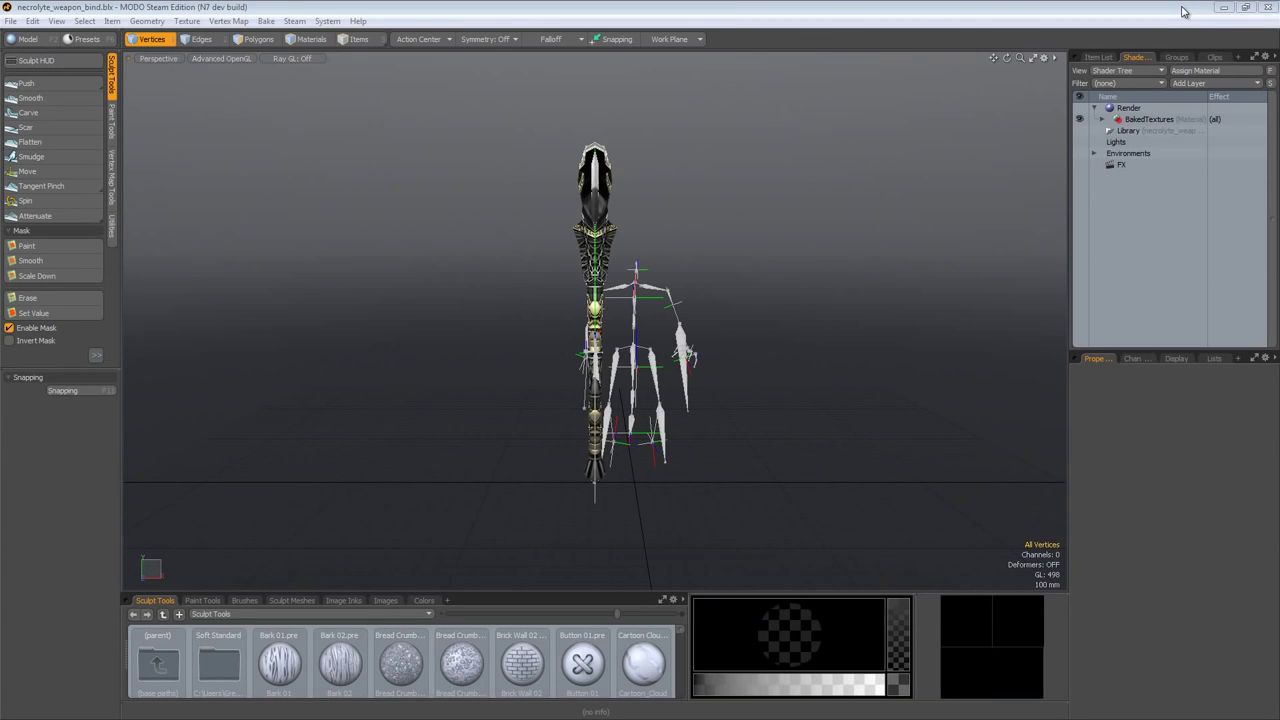
click(1180, 9)
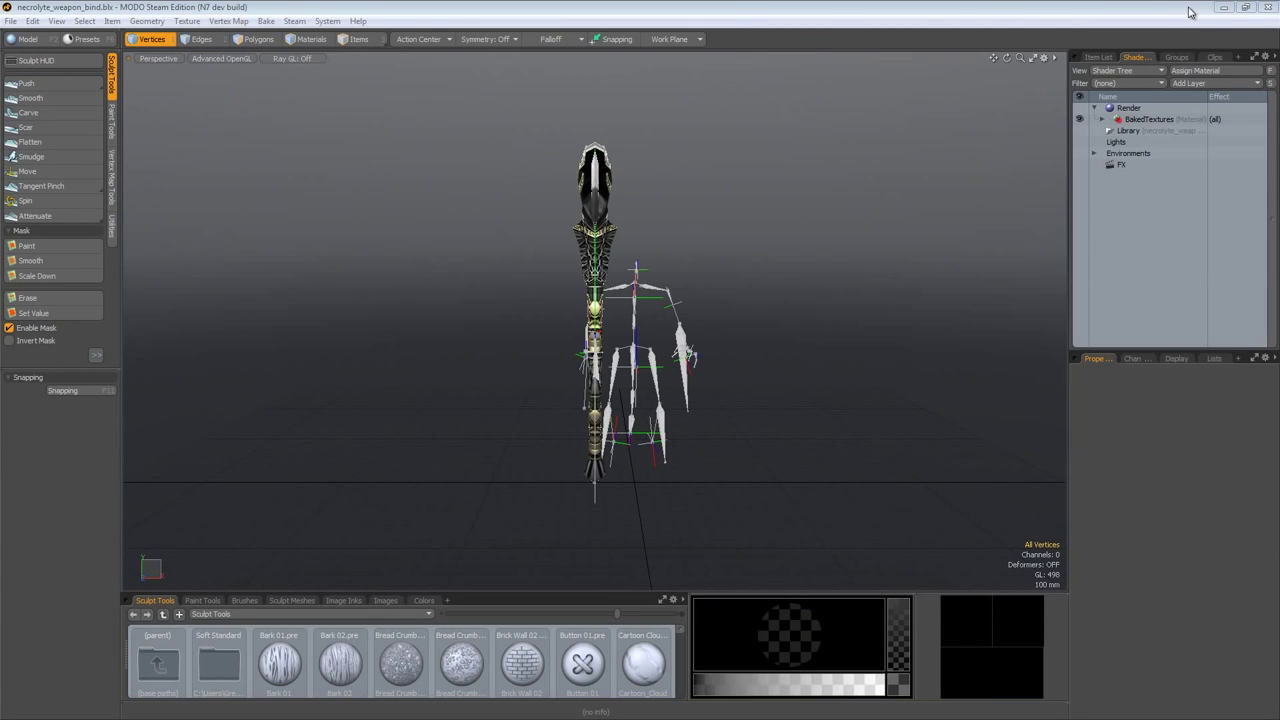